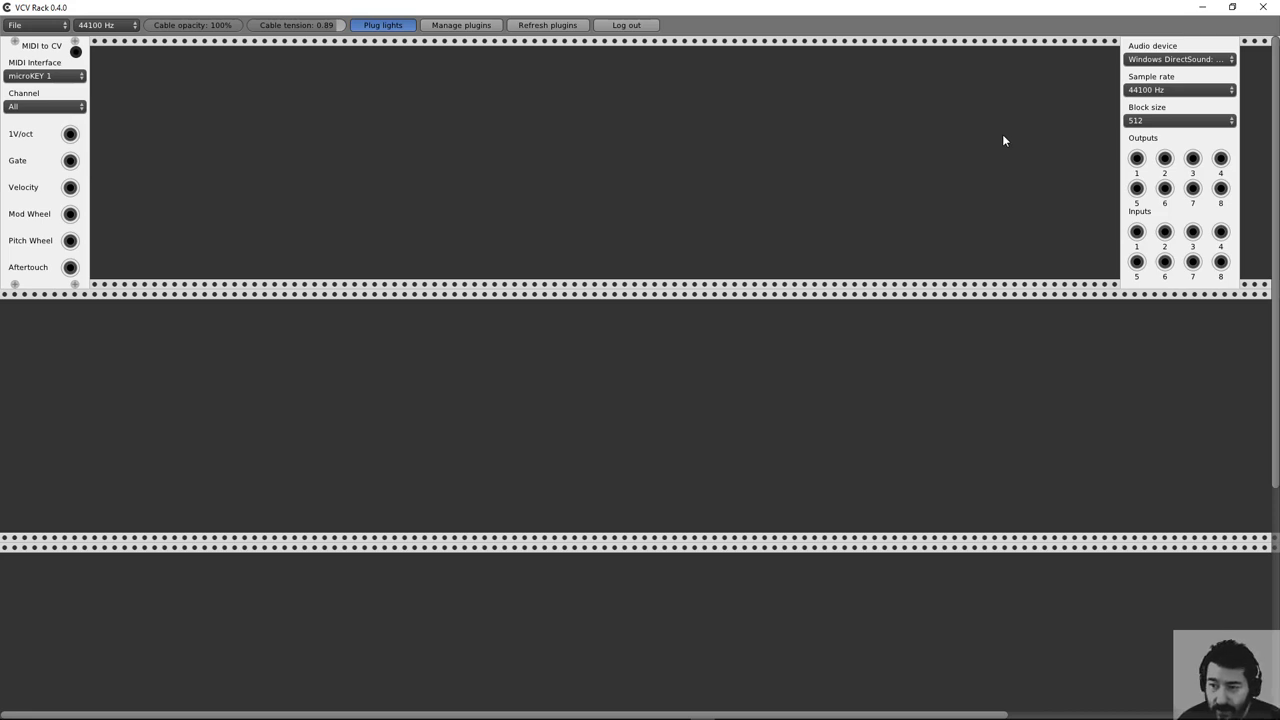
Add a Fundamental VCO-1 oscillator and place it in the top row, roughly midway between the MIDI and audio interface modules
{"action": "right_click", "coordinate": [446, 117]}
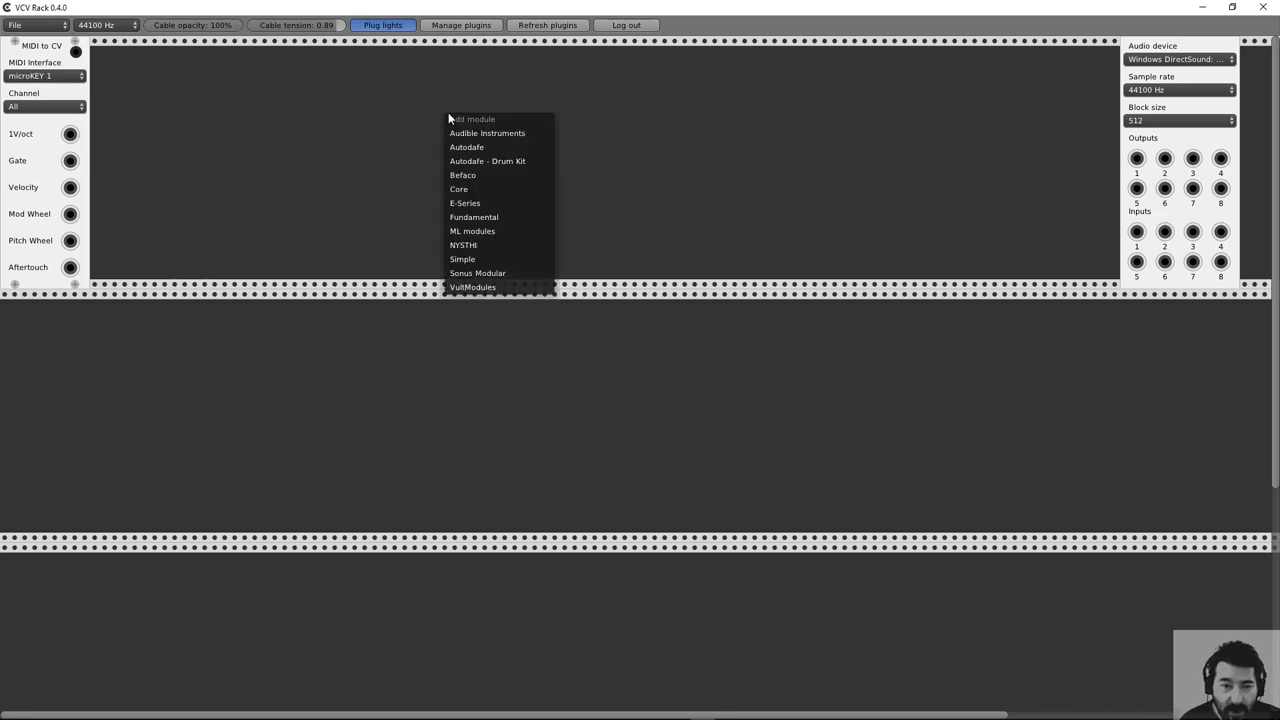
{"action": "mouse_move", "coordinate": [465, 222]}
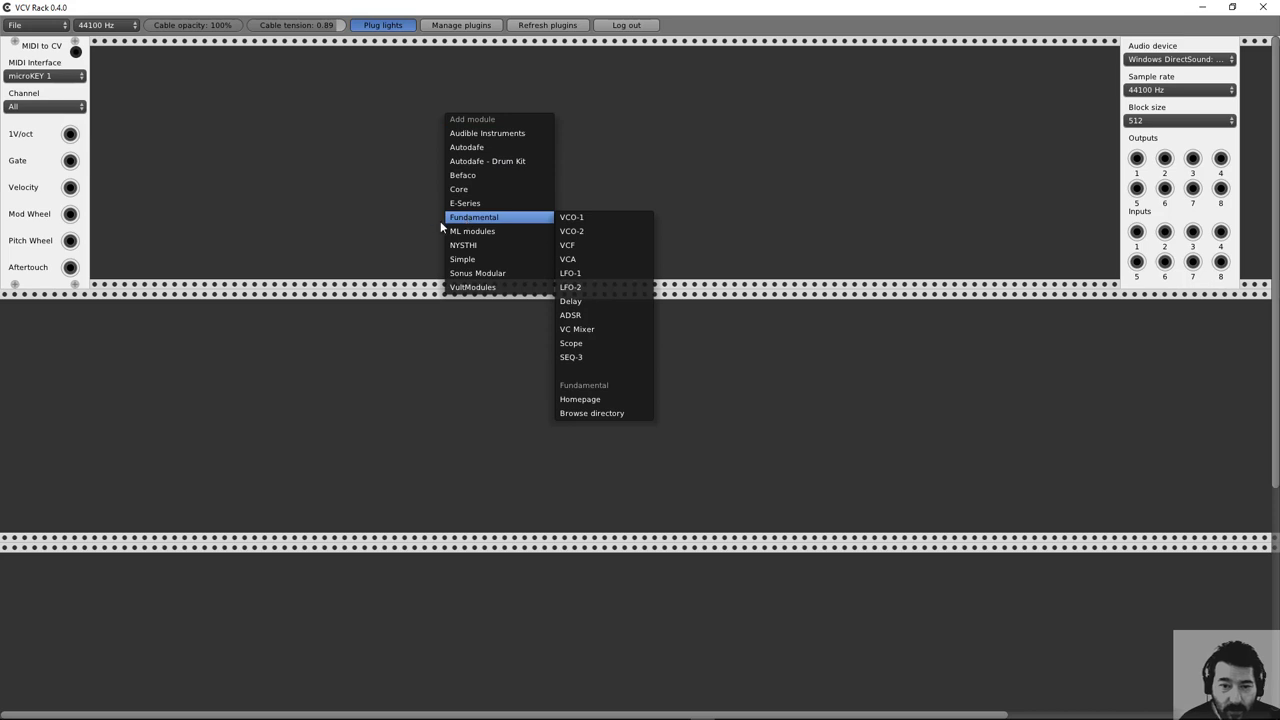
{"action": "left_click", "coordinate": [586, 220]}
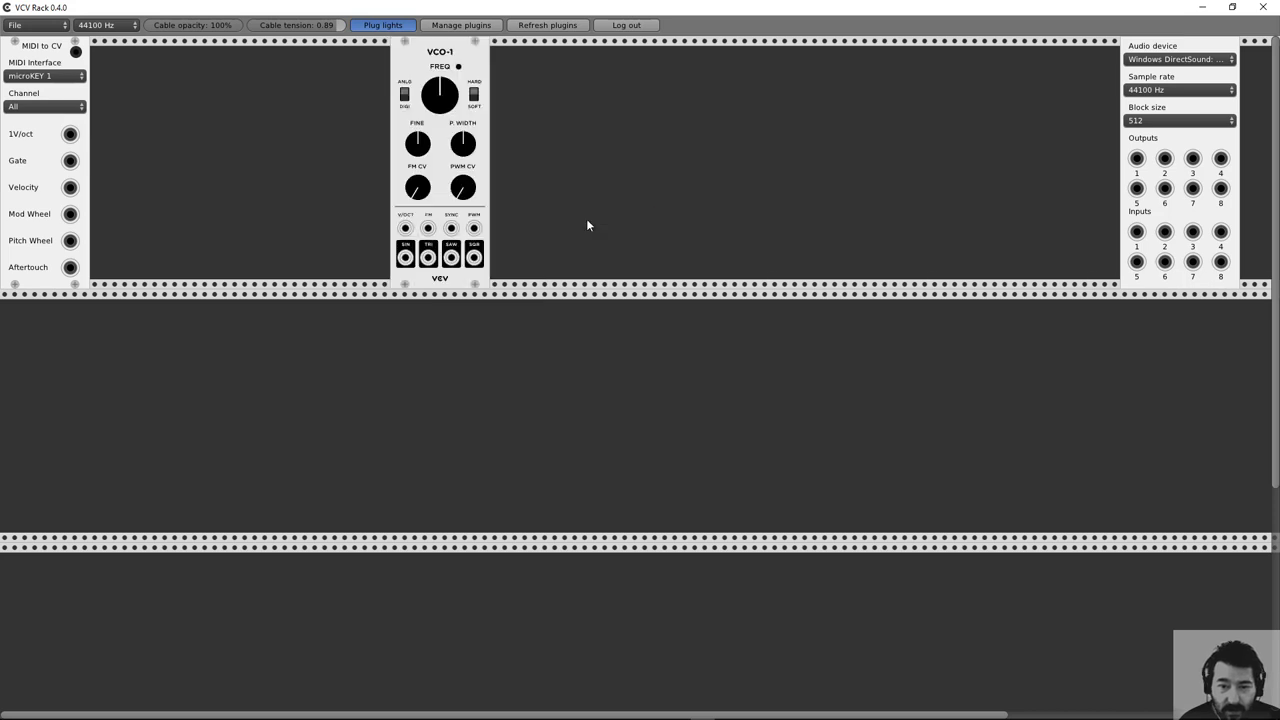
{"action": "left_click_drag", "start_coordinate": [454, 88], "coordinate": [536, 108]}
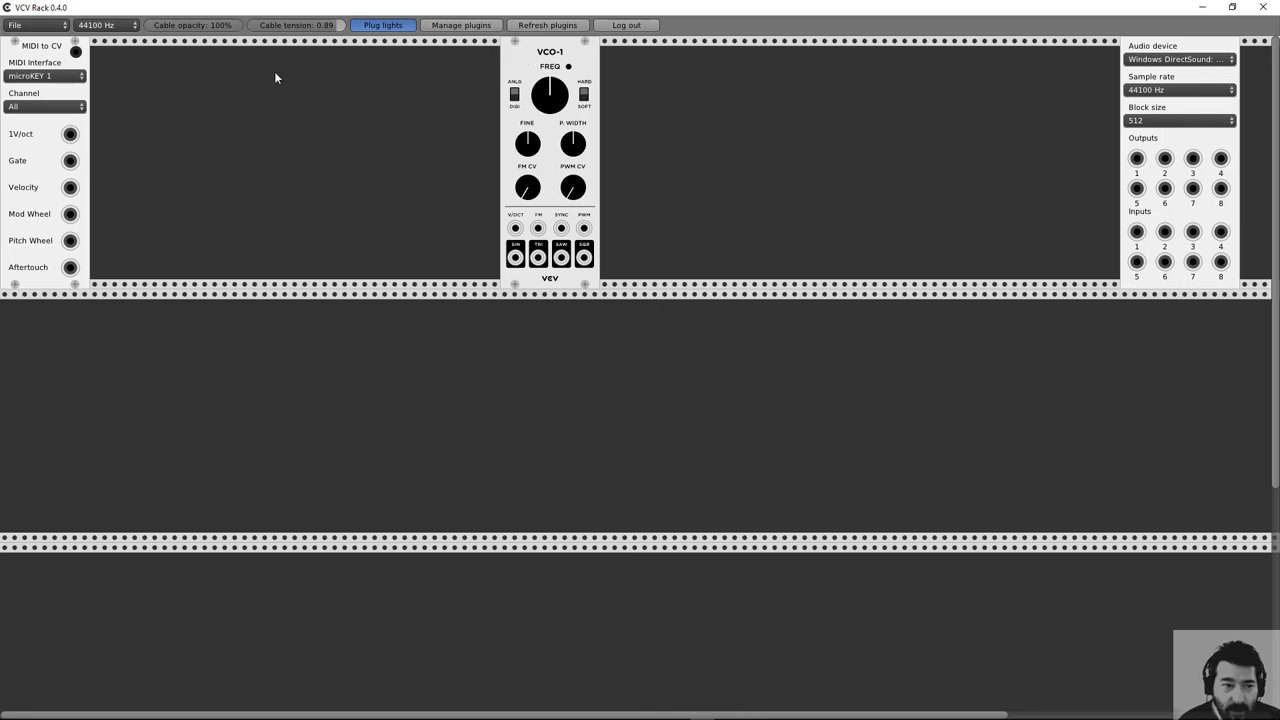
{"action": "left_click_drag", "start_coordinate": [32, 53], "coordinate": [39, 97]}
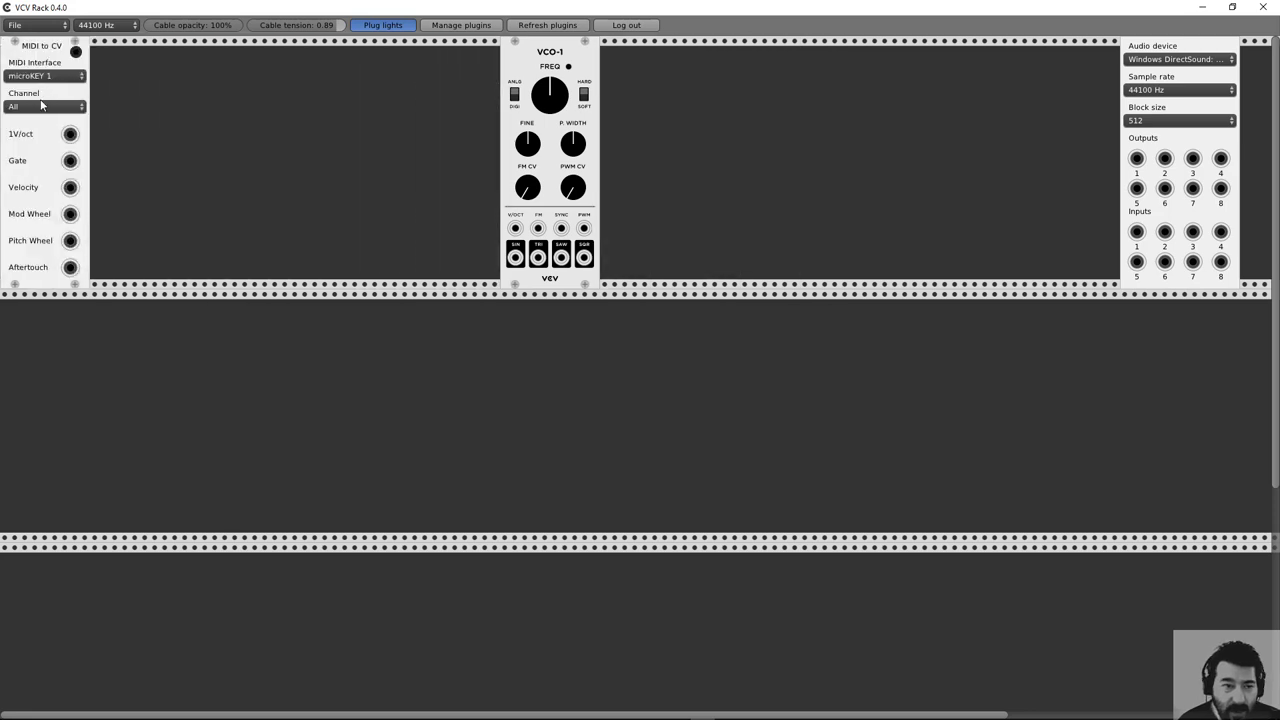
{"action": "left_click_drag", "start_coordinate": [503, 78], "coordinate": [651, 94]}
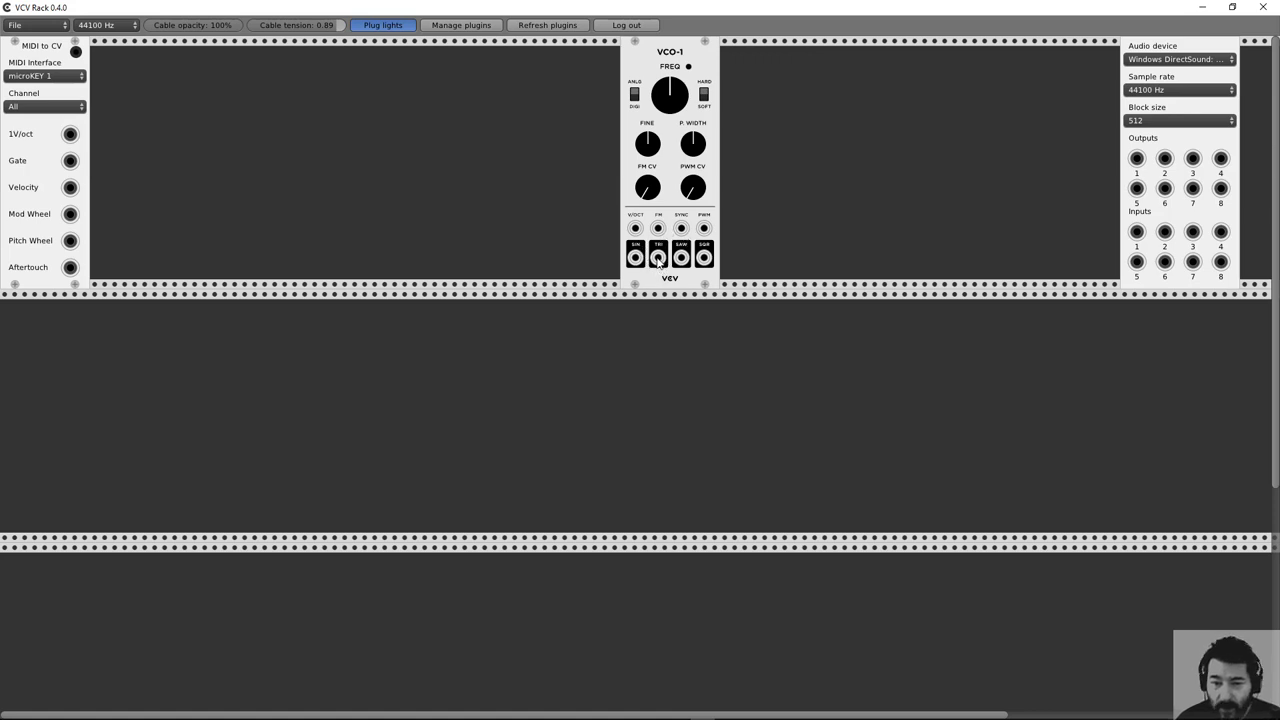
Try feeding VCO-1's TRI output straight into audio output 1 and then 2, and unplug the cable
{"action": "left_click_drag", "start_coordinate": [658, 259], "coordinate": [1141, 165]}
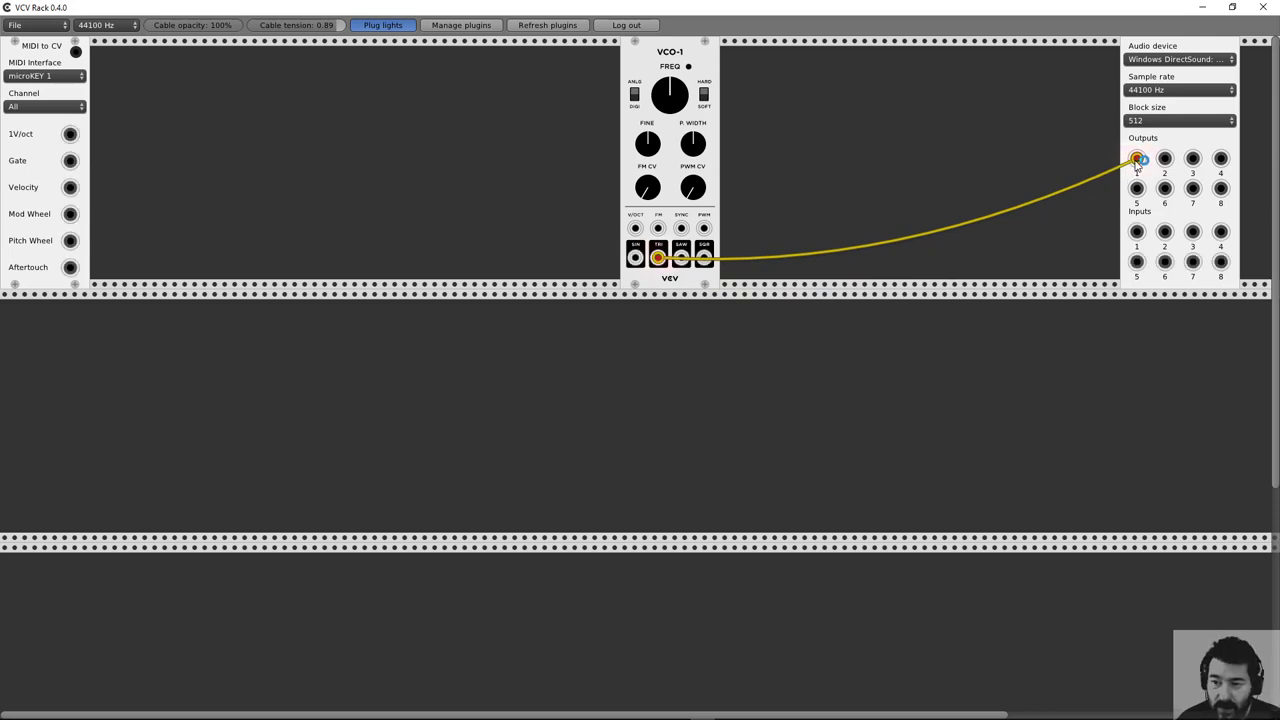
{"action": "left_click_drag", "start_coordinate": [1138, 164], "coordinate": [1166, 162]}
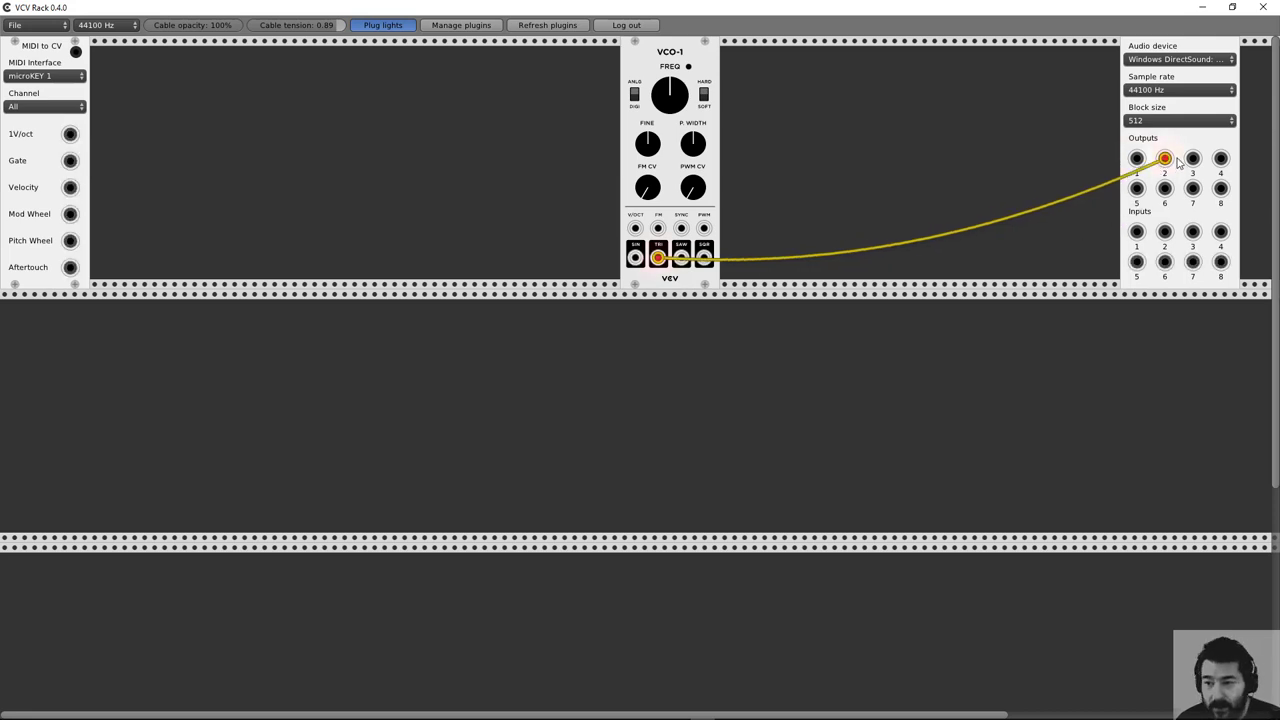
{"action": "left_click_drag", "start_coordinate": [1166, 162], "coordinate": [789, 229]}
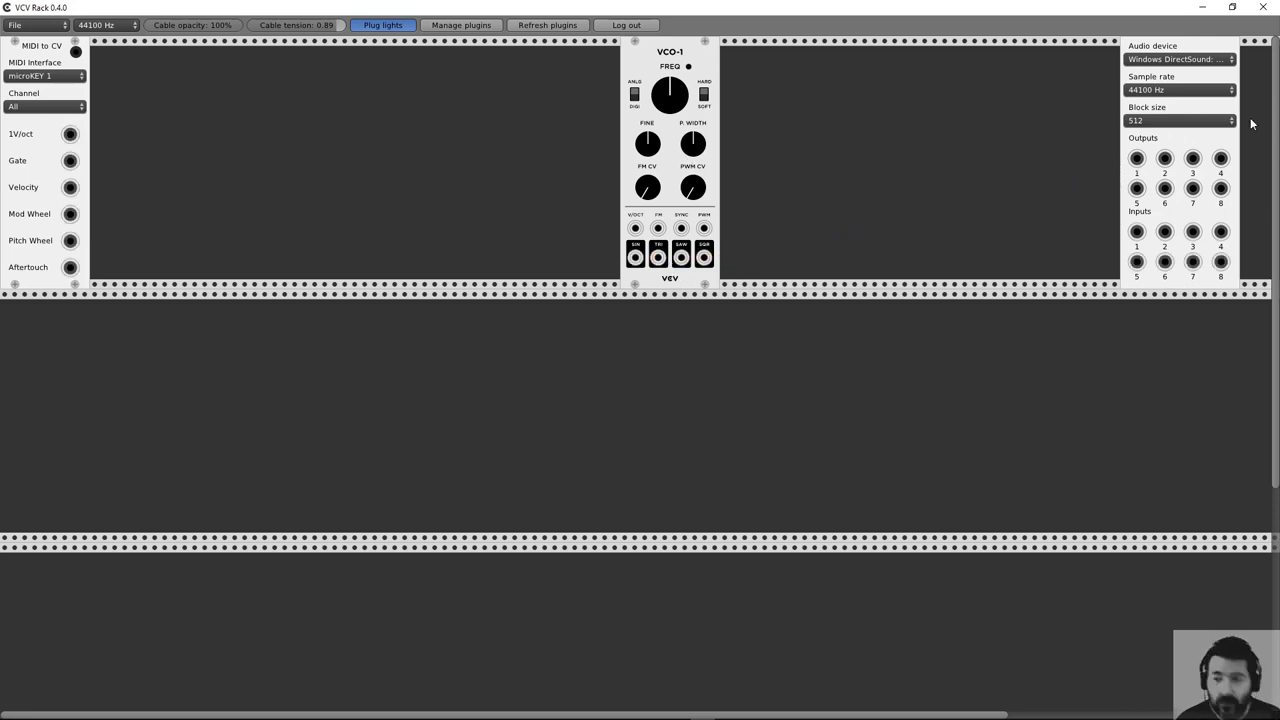
Add the Autodafe Drum Kit 8-Channel Mixer beside the audio interface and patch its OUT L and OUT R to audio outputs 1 and 2
{"action": "right_click", "coordinate": [996, 115]}
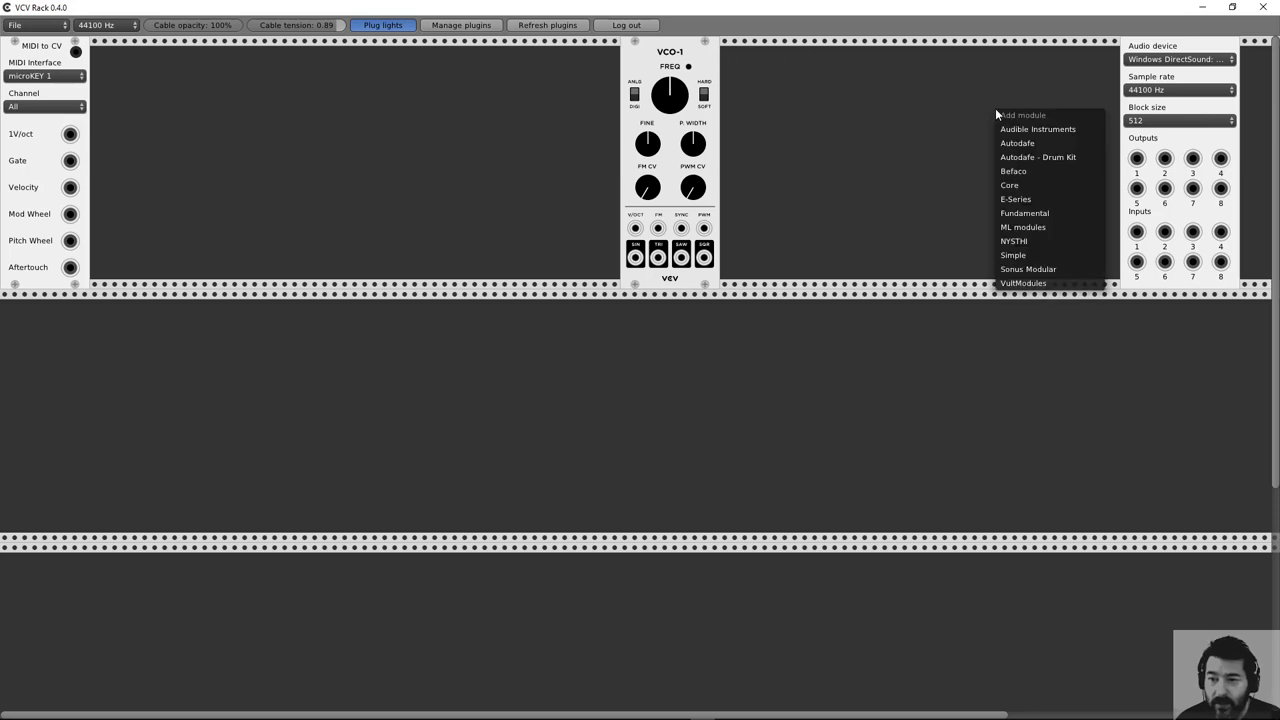
{"action": "mouse_move", "coordinate": [1010, 133]}
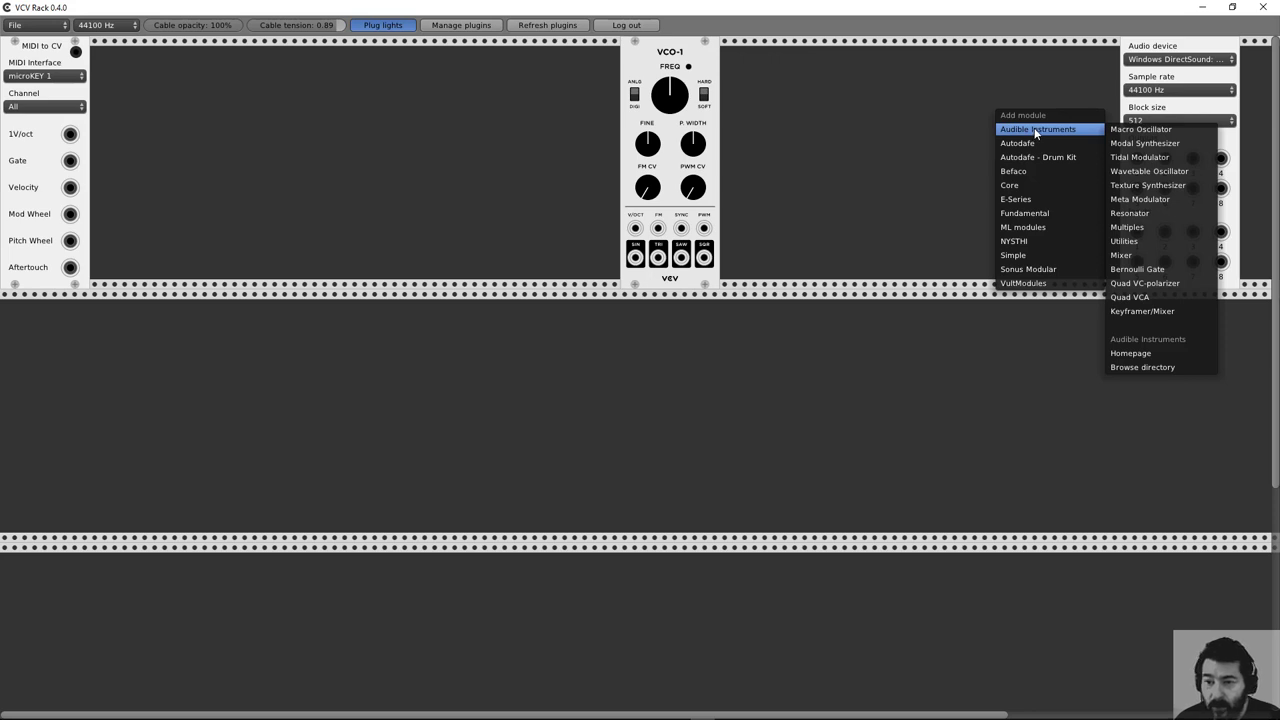
{"action": "mouse_move", "coordinate": [1027, 153]}
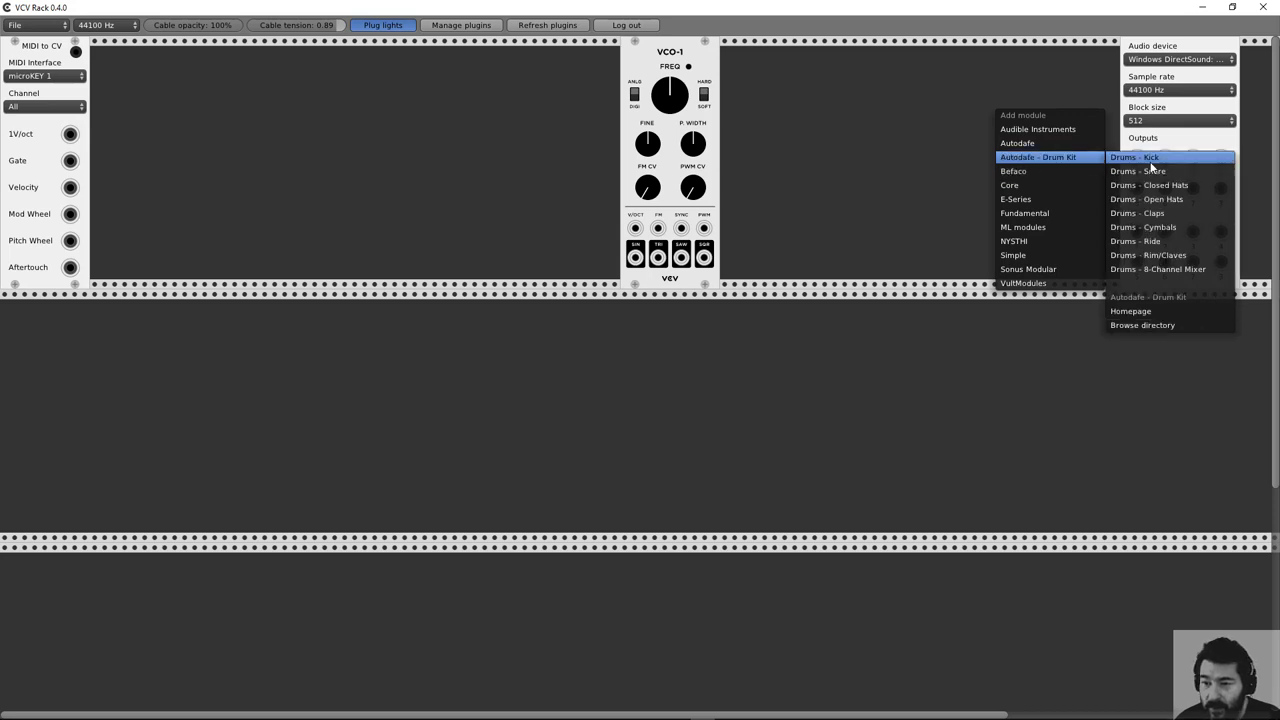
{"action": "left_click", "coordinate": [1158, 269]}
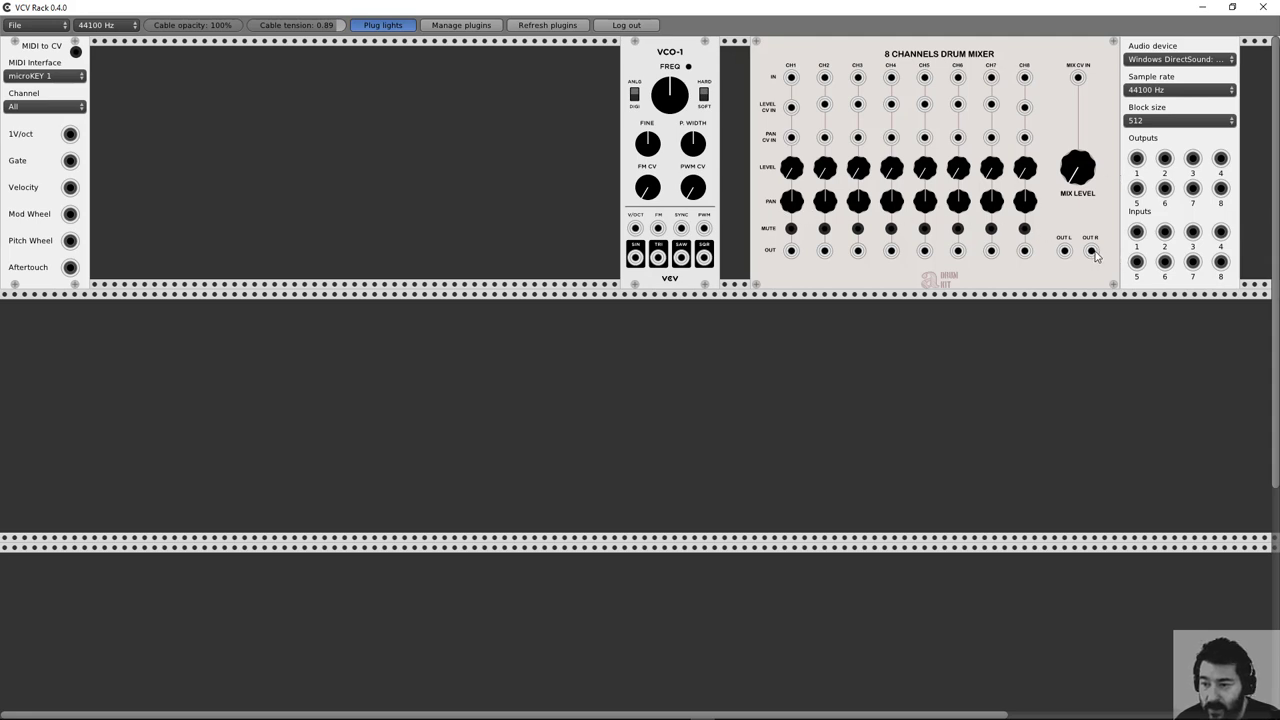
{"action": "left_click_drag", "start_coordinate": [1093, 253], "coordinate": [1164, 160]}
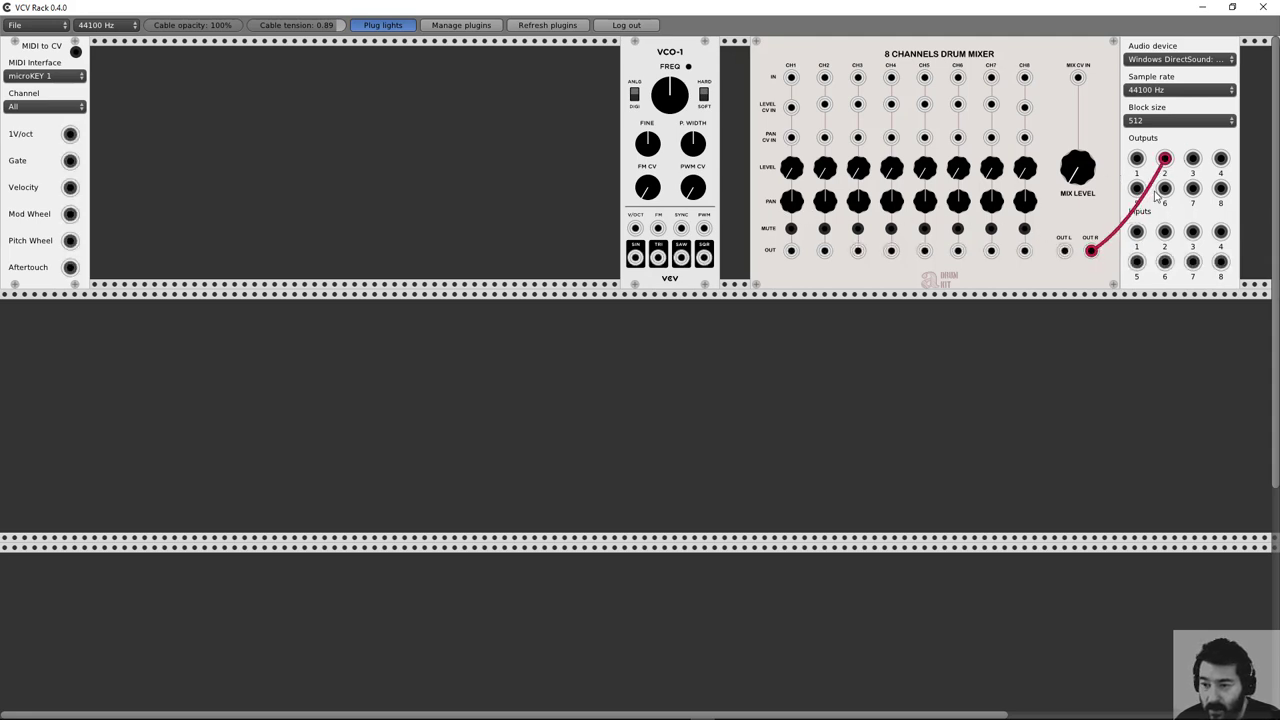
{"action": "left_click_drag", "start_coordinate": [1065, 251], "coordinate": [1137, 159]}
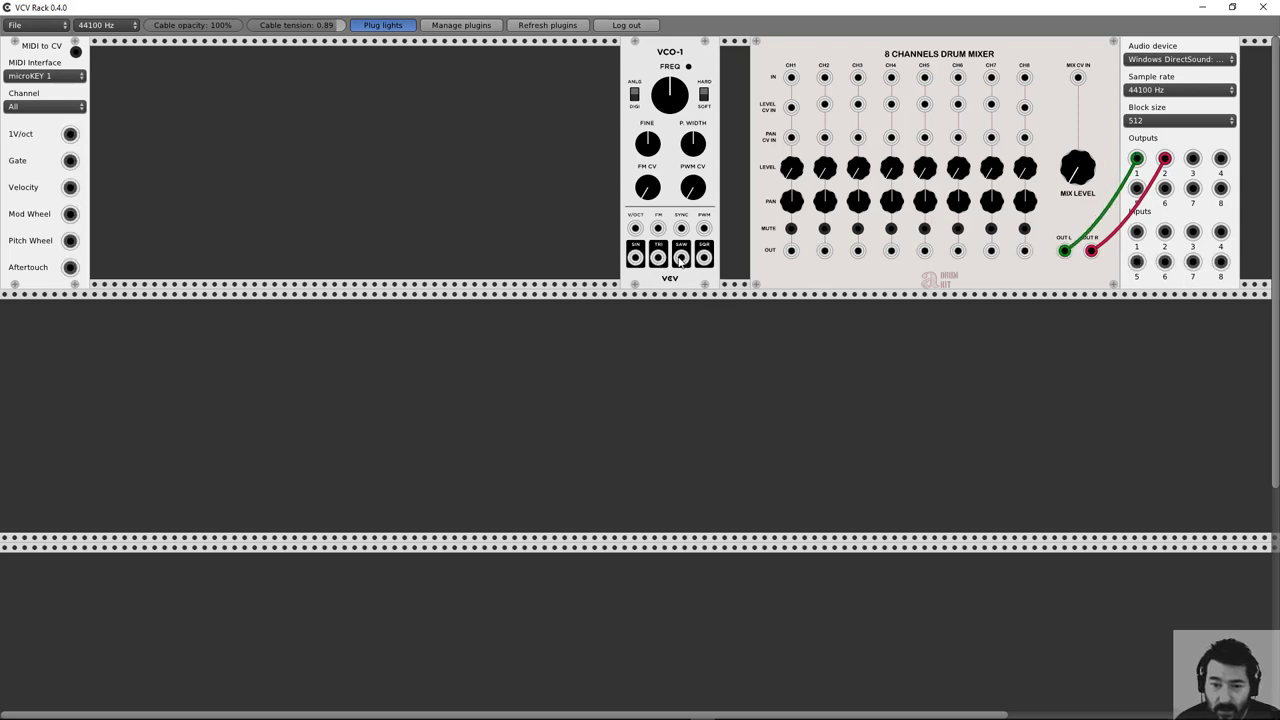
Patch VCO-1's SAW output into the mixer's channel 1 input, and switch the plug lights off and back on
{"action": "left_click_drag", "start_coordinate": [681, 257], "coordinate": [791, 77]}
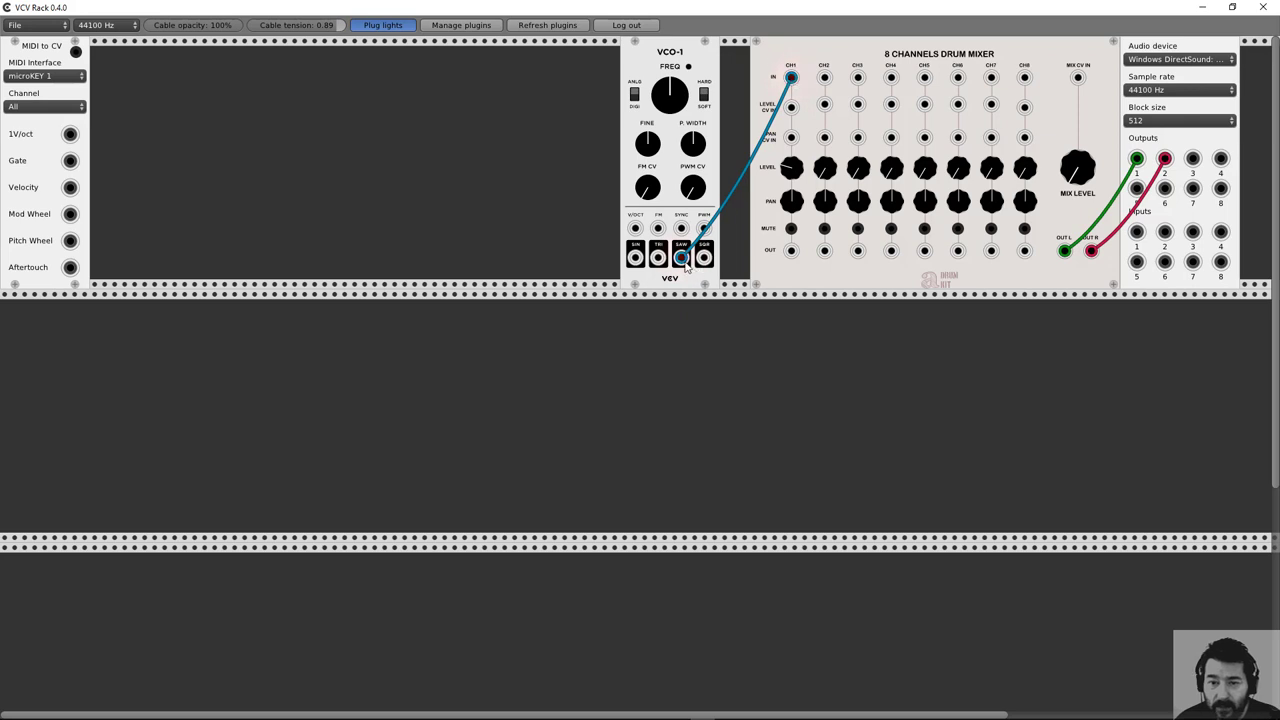
{"action": "left_click", "coordinate": [384, 27]}
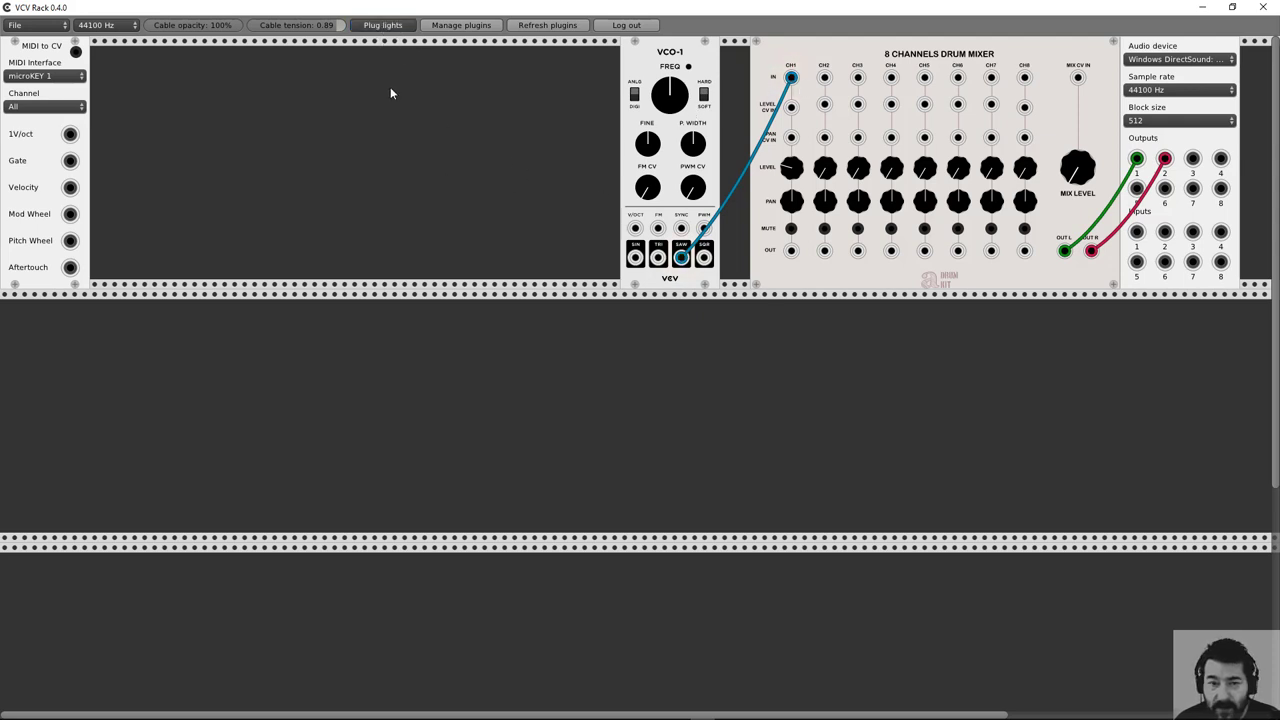
{"action": "left_click", "coordinate": [386, 27]}
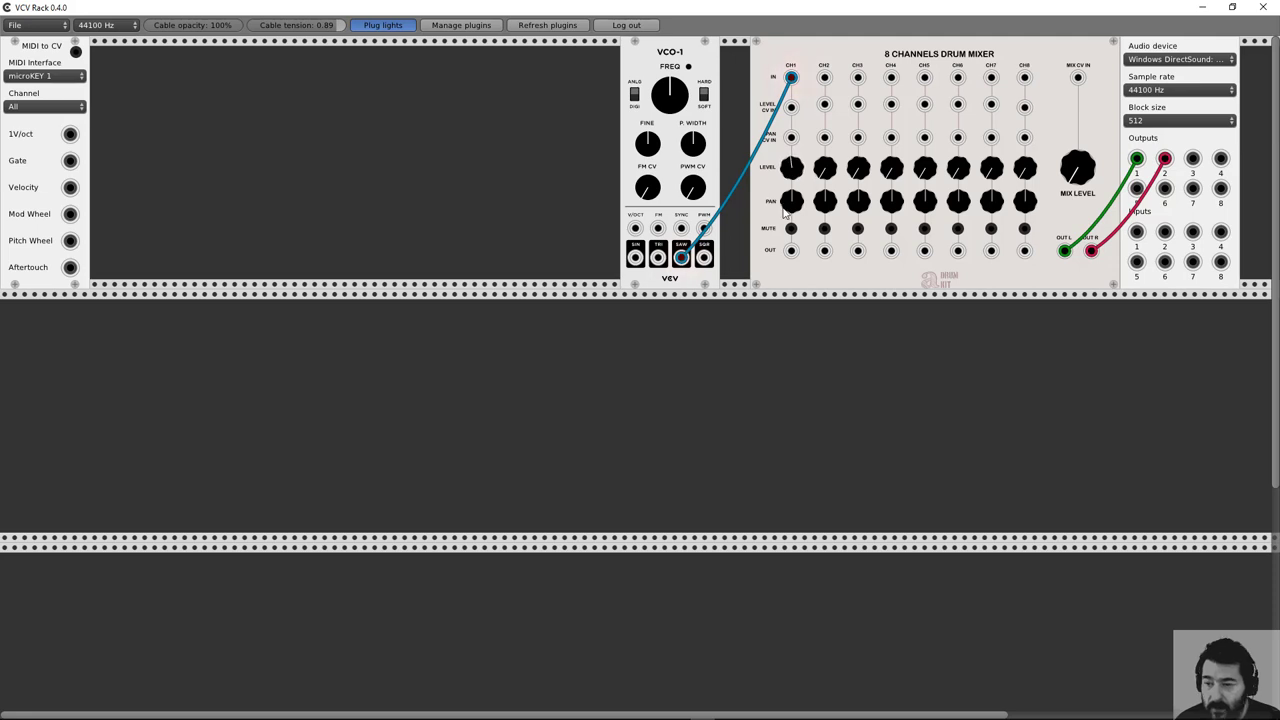
Turn the mixer's MIX LEVEL up to about halfway and adjust channel 1's pan around its centre
{"action": "left_click_drag", "start_coordinate": [1078, 170], "coordinate": [1078, 148]}
{"action": "left_click_drag", "start_coordinate": [789, 204], "coordinate": [791, 159]}
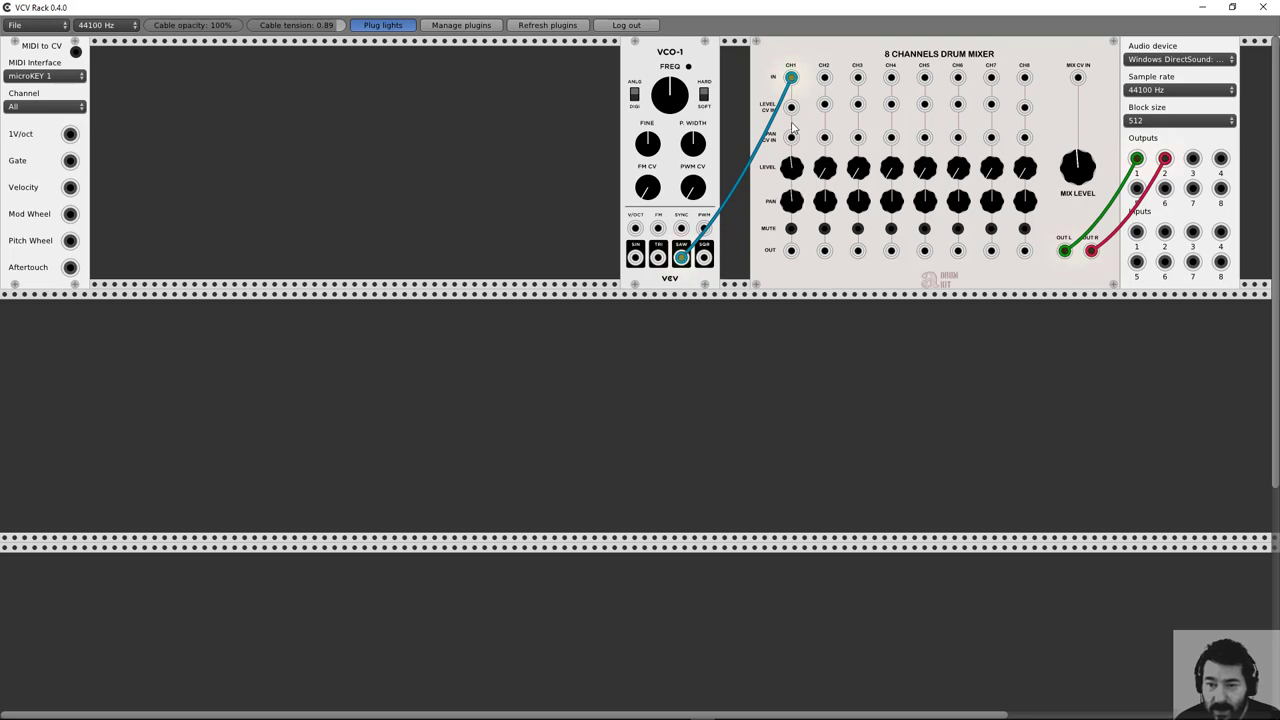
Add a Fundamental LFO-1 module and place it just before VCO-1 in the top row
{"action": "right_click", "coordinate": [400, 94]}
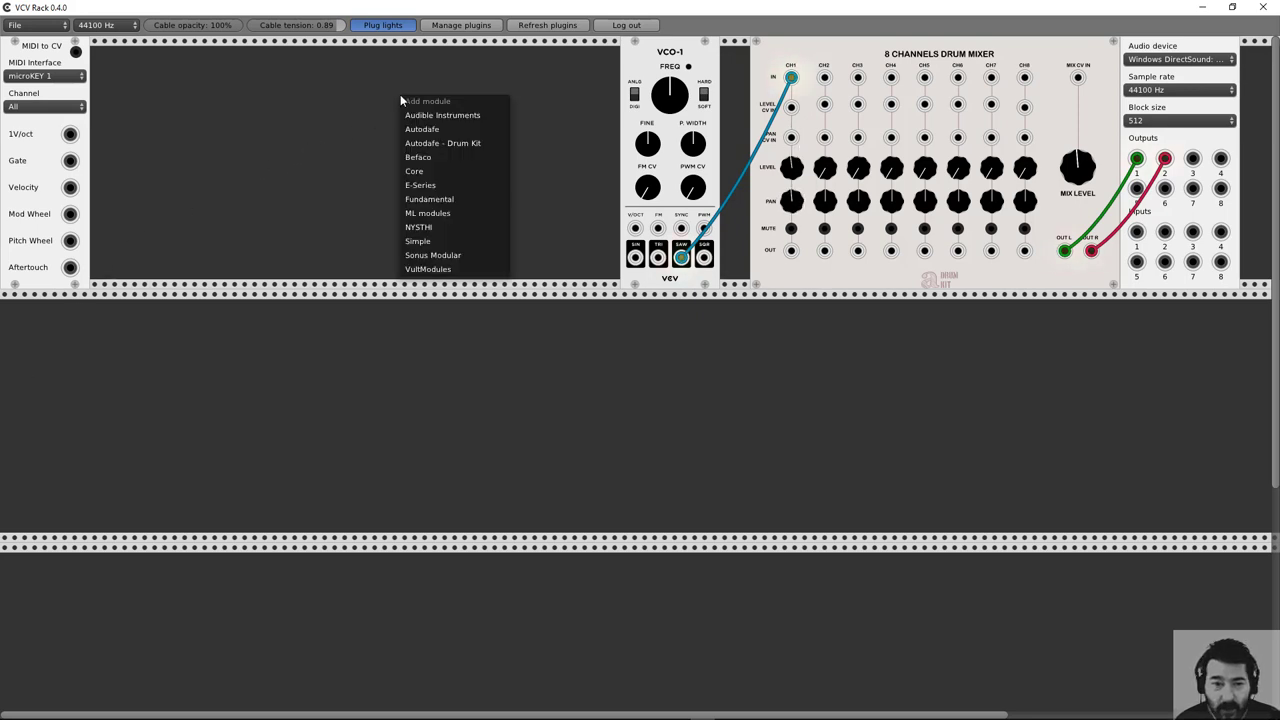
{"action": "mouse_move", "coordinate": [440, 201]}
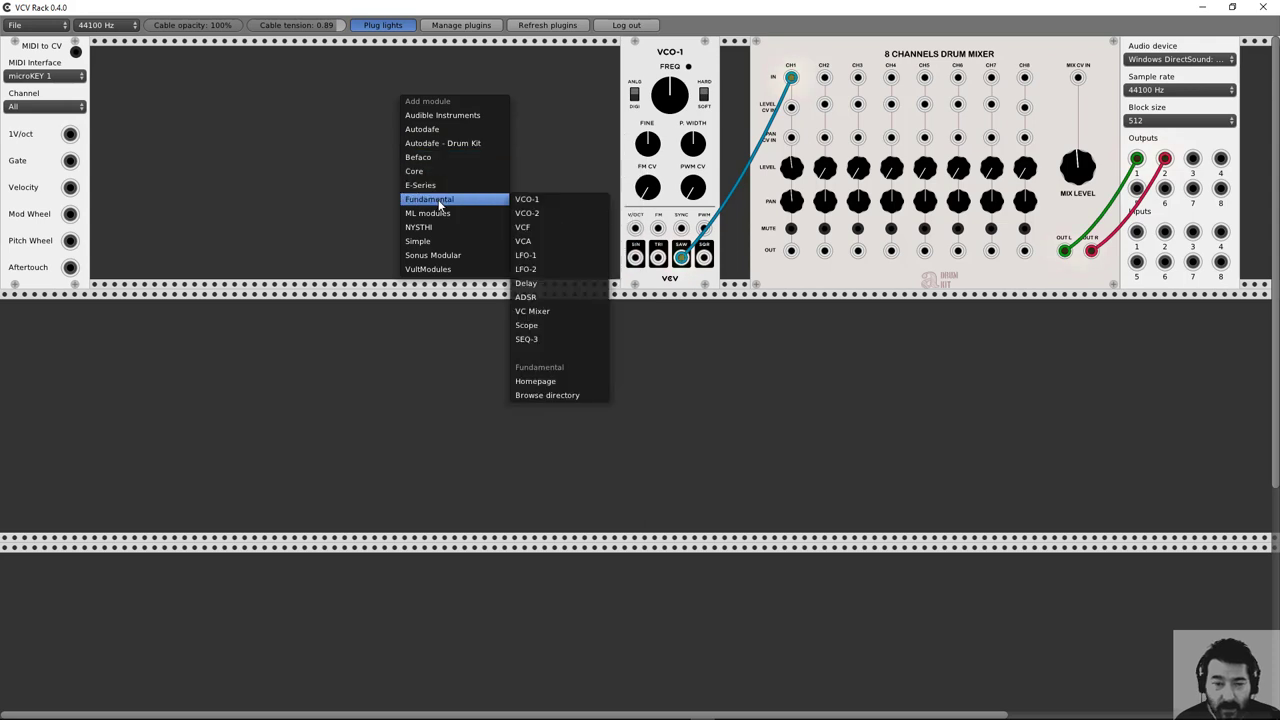
{"action": "left_click", "coordinate": [530, 255]}
{"action": "left_click_drag", "start_coordinate": [398, 70], "coordinate": [535, 108]}
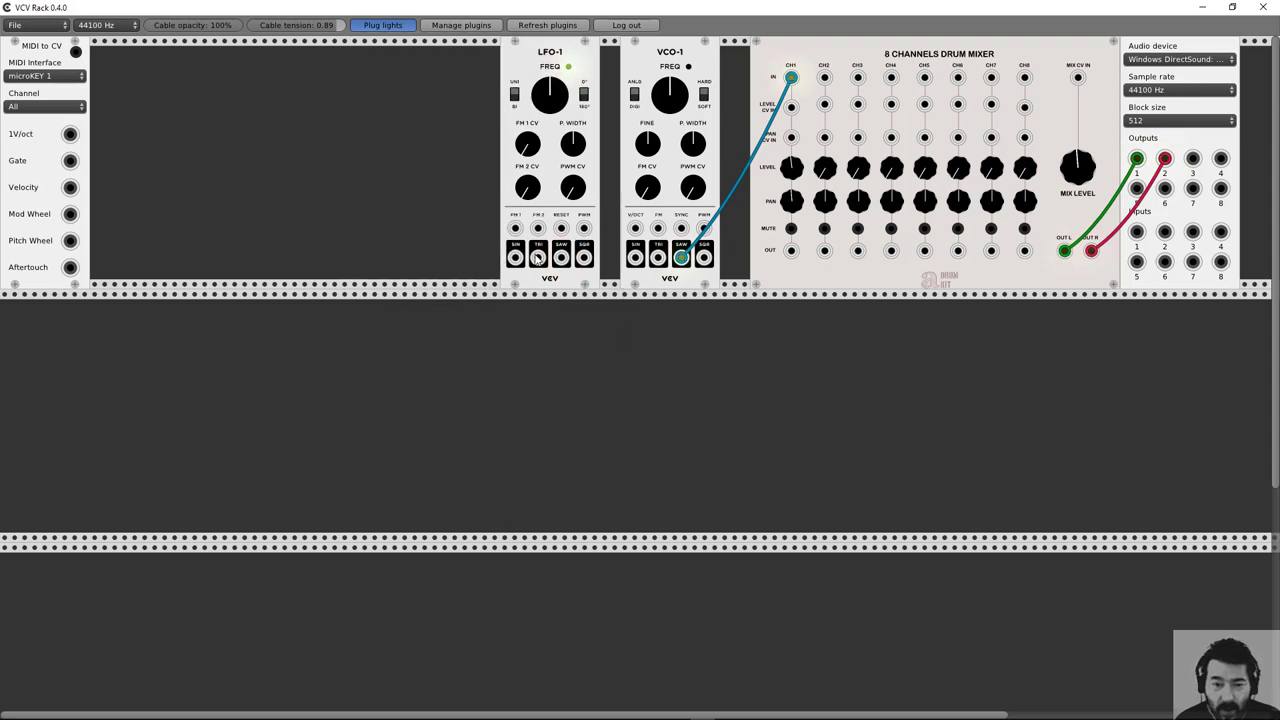
Patch LFO-1's TRI output into the mixer's channel 1 PAN CV input and raise the LFO's FREQ to about two o'clock
{"action": "left_click_drag", "start_coordinate": [538, 257], "coordinate": [791, 139]}
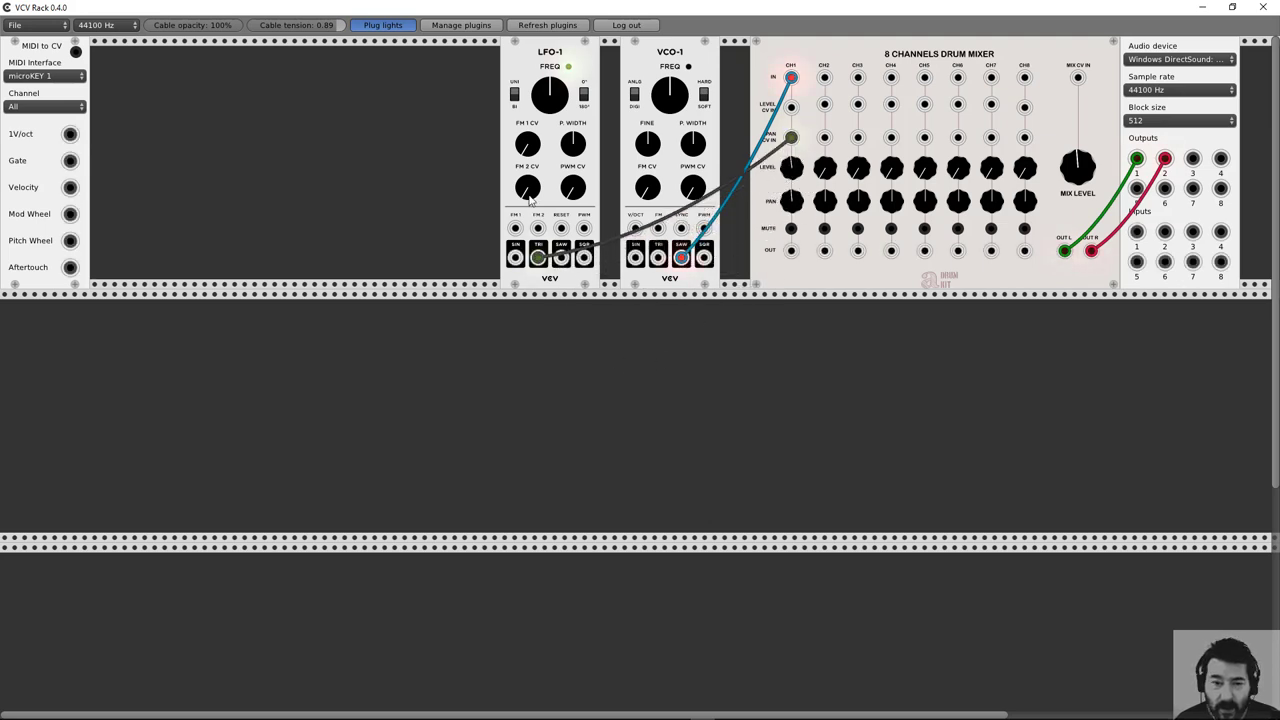
{"action": "left_click_drag", "start_coordinate": [545, 94], "coordinate": [545, 168]}
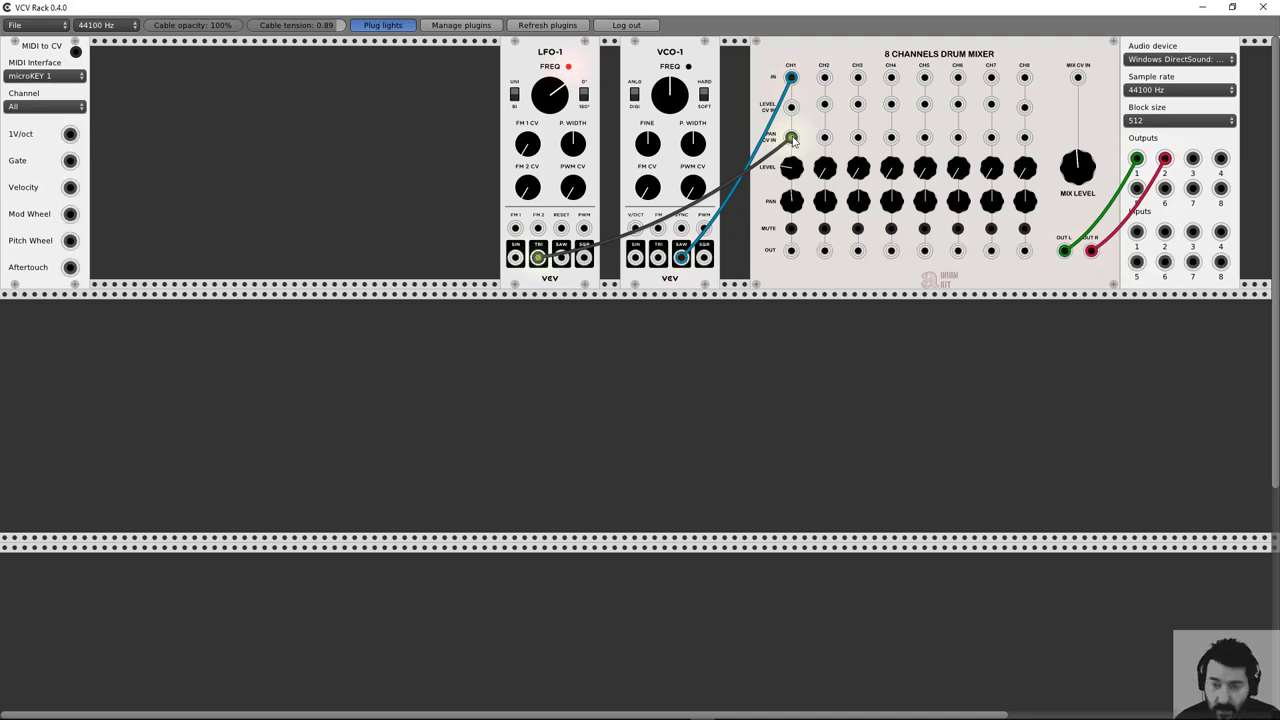
Unplug both cables from mixer channel 1 and move LFO-1 and VCO-1 away from the mixer, towards the MIDI module
{"action": "left_click_drag", "start_coordinate": [791, 139], "coordinate": [700, 115]}
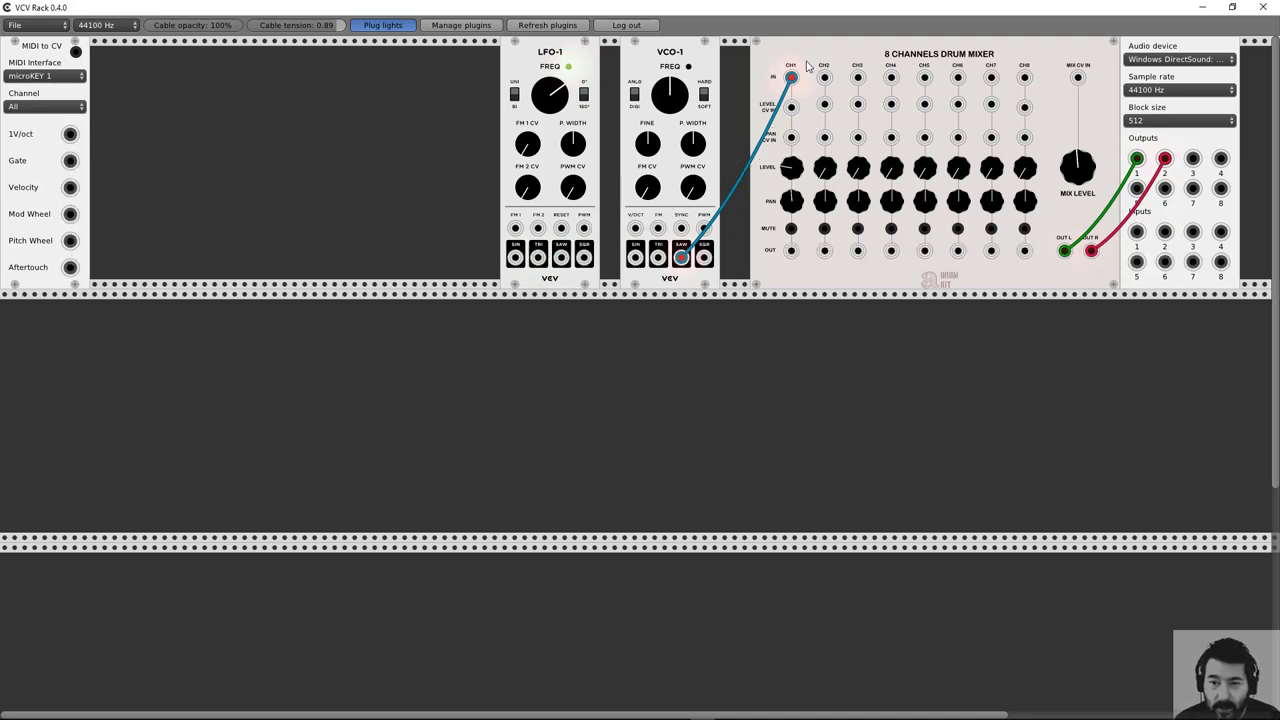
{"action": "left_click_drag", "start_coordinate": [791, 77], "coordinate": [769, 99]}
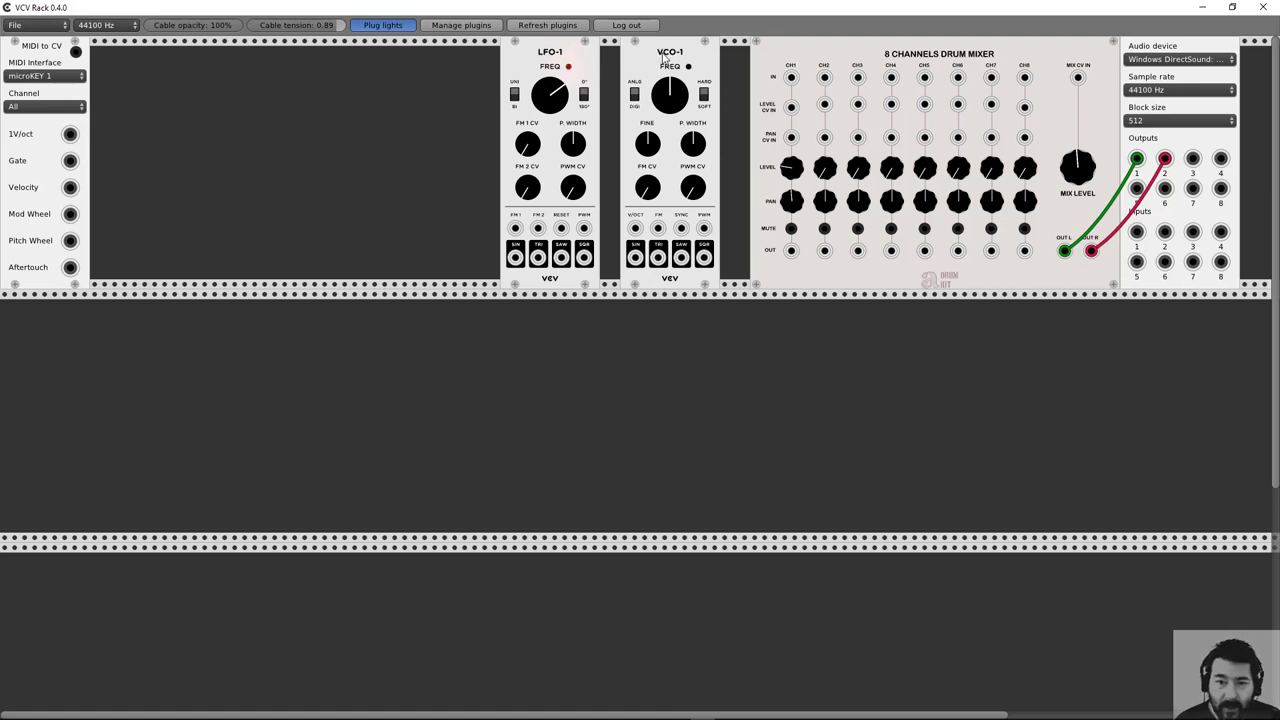
{"action": "left_click_drag", "start_coordinate": [557, 49], "coordinate": [387, 50]}
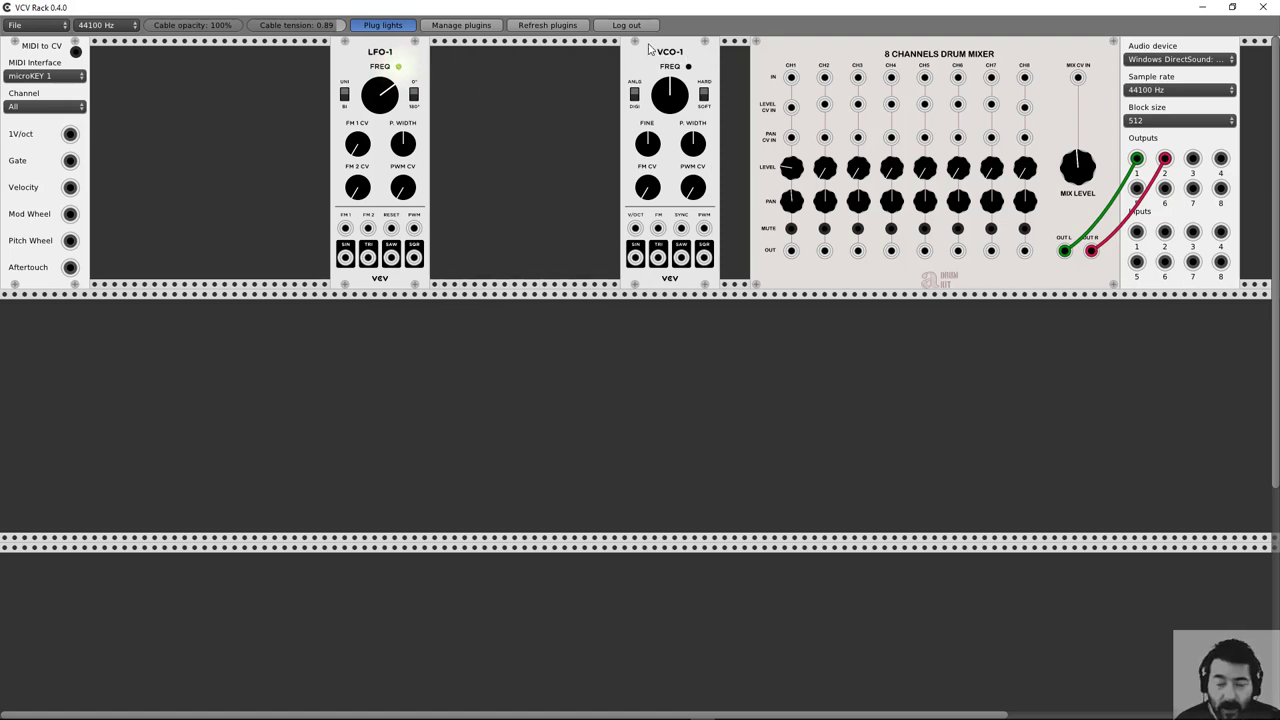
{"action": "left_click_drag", "start_coordinate": [716, 70], "coordinate": [542, 92]}
Try patching VCO-1's SAW output into both mixer channel 1 and channel 2, and unplug both cables
{"action": "left_click_drag", "start_coordinate": [531, 257], "coordinate": [790, 77]}
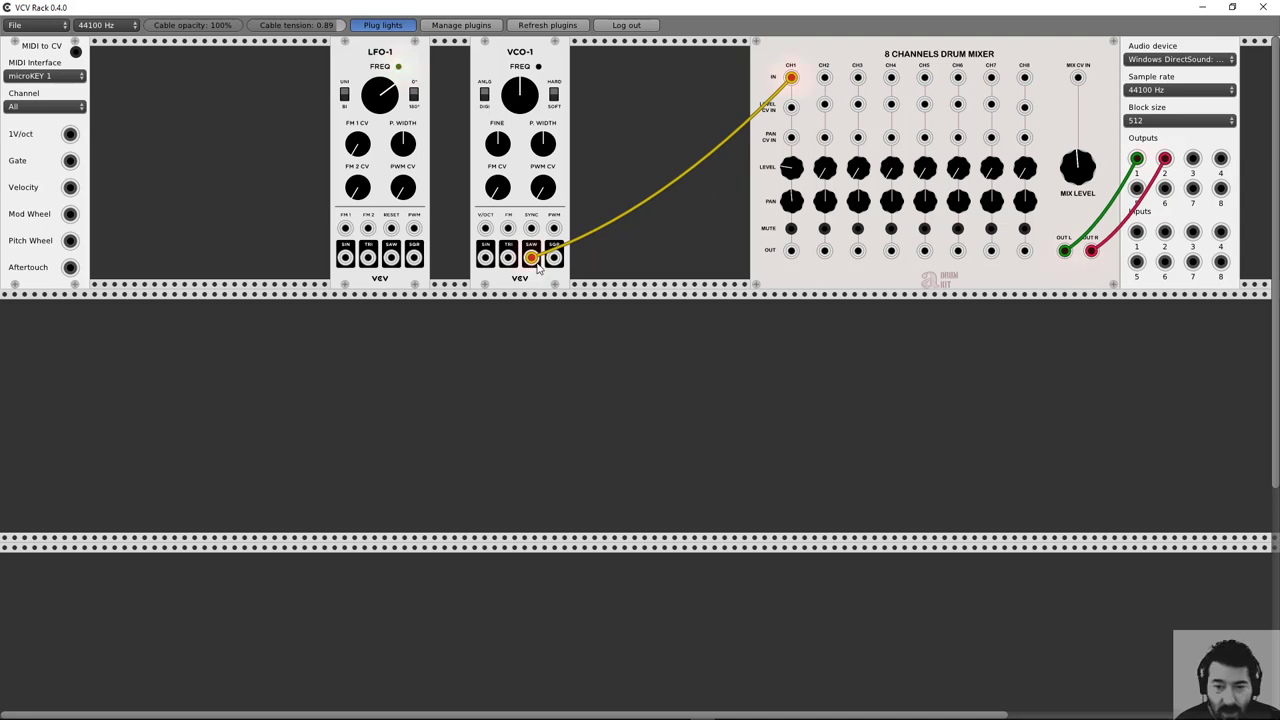
{"action": "left_click_drag", "start_coordinate": [531, 258], "coordinate": [825, 79]}
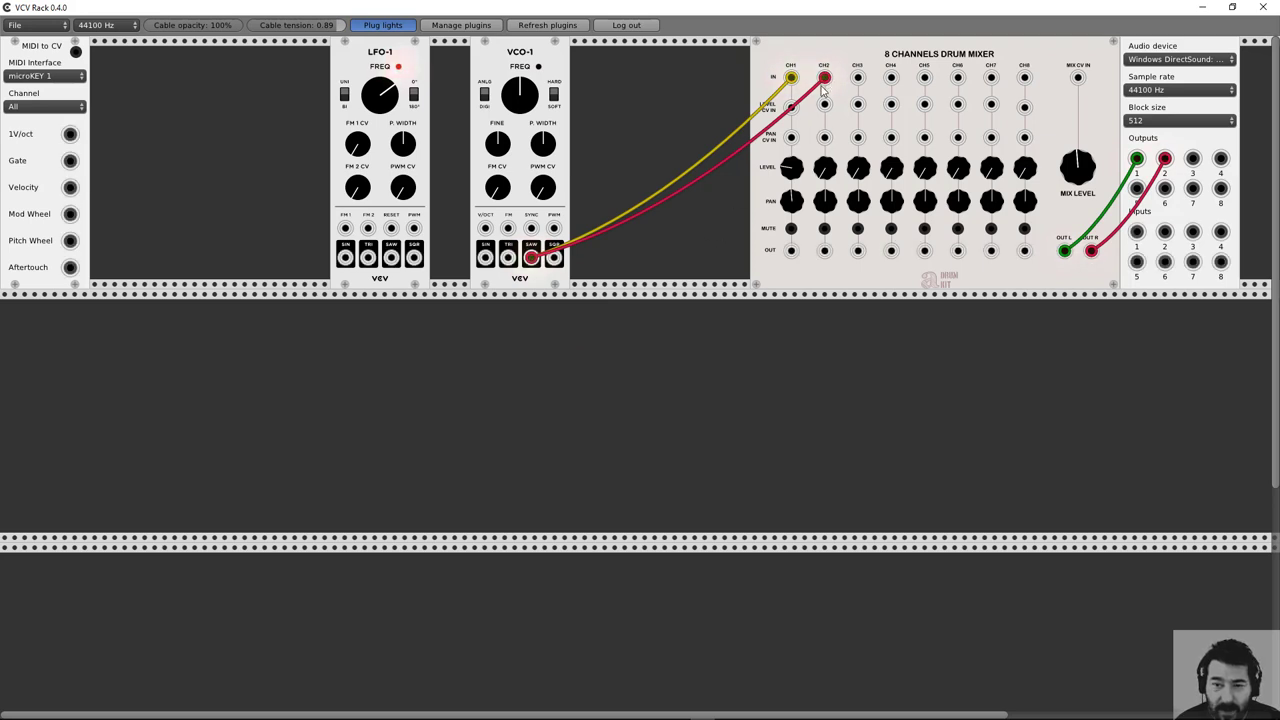
{"action": "left_click_drag", "start_coordinate": [825, 80], "coordinate": [600, 255]}
{"action": "left_click_drag", "start_coordinate": [791, 77], "coordinate": [589, 126]}
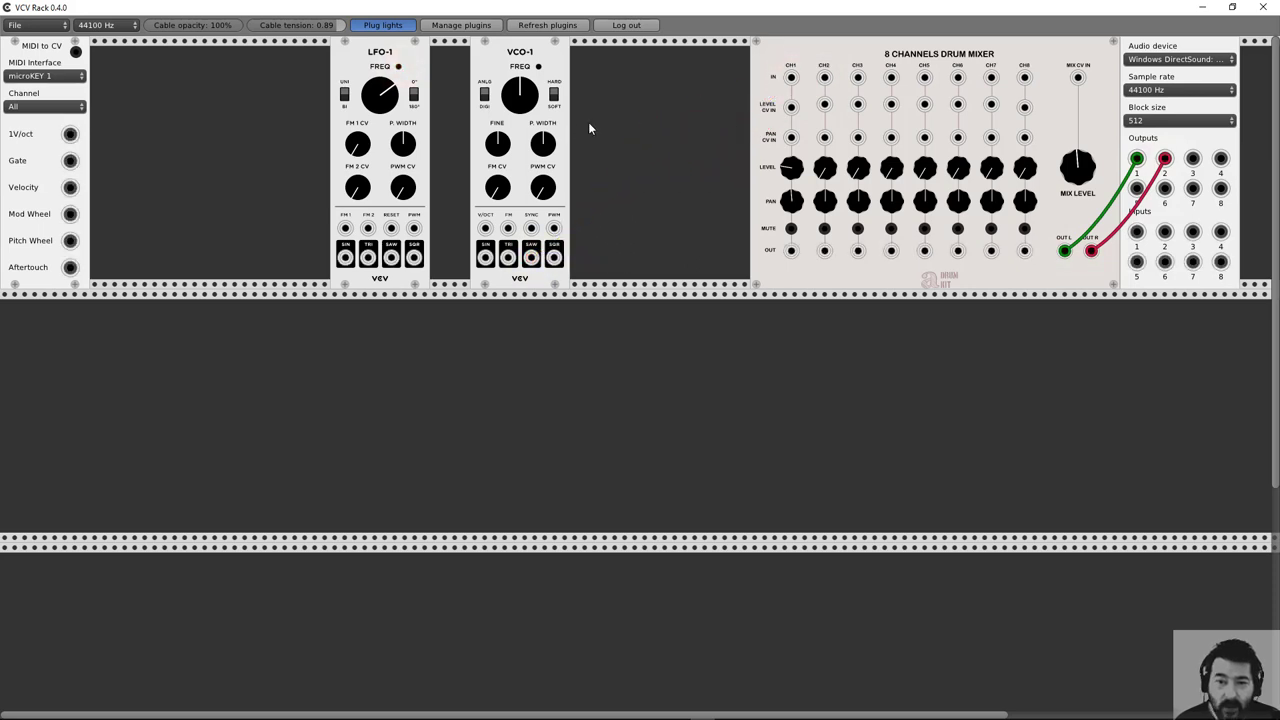
Try feeding VCO-1's TRI output into an Audible Instruments Multiples module, and delete that module
{"action": "right_click", "coordinate": [635, 101]}
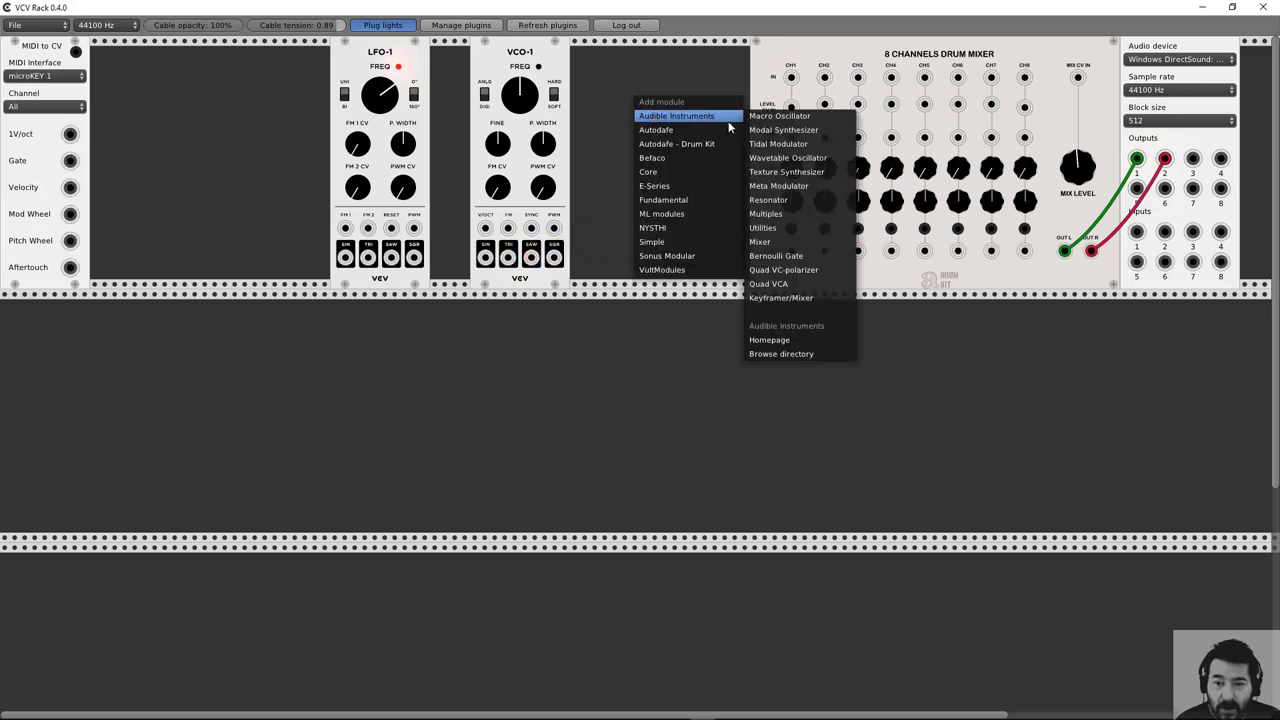
{"action": "mouse_move", "coordinate": [728, 122]}
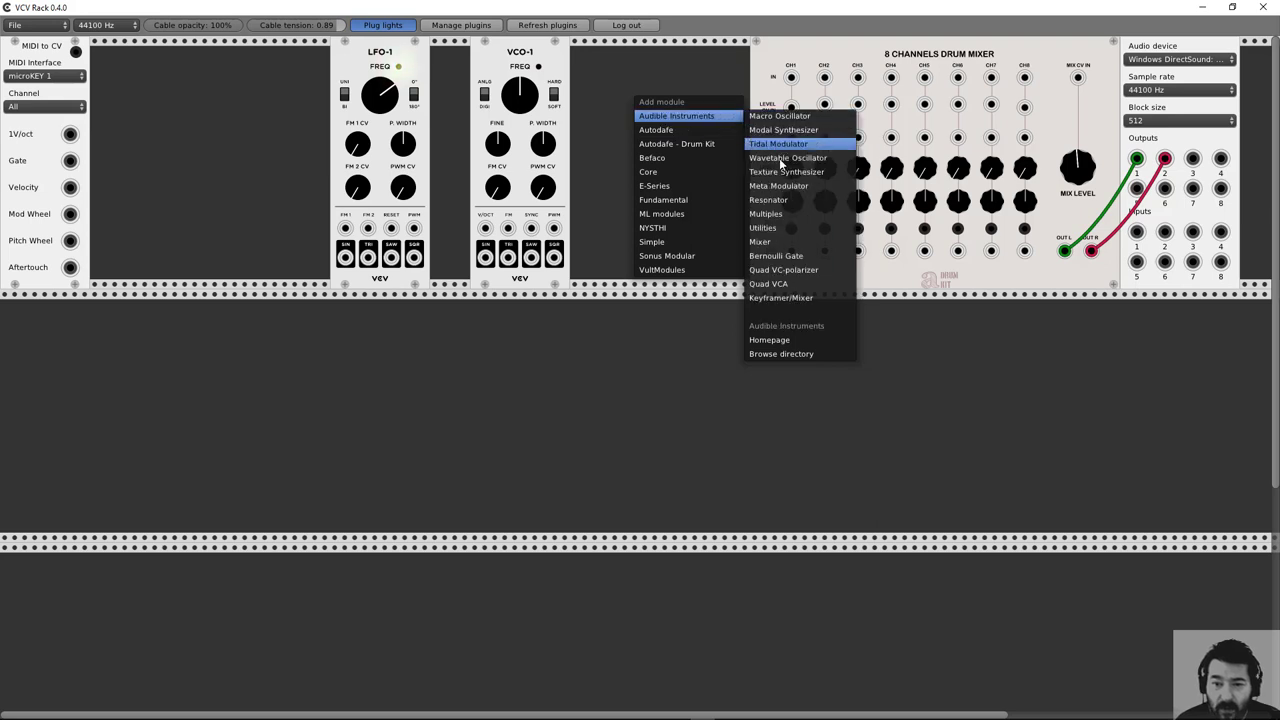
{"action": "left_click", "coordinate": [781, 216]}
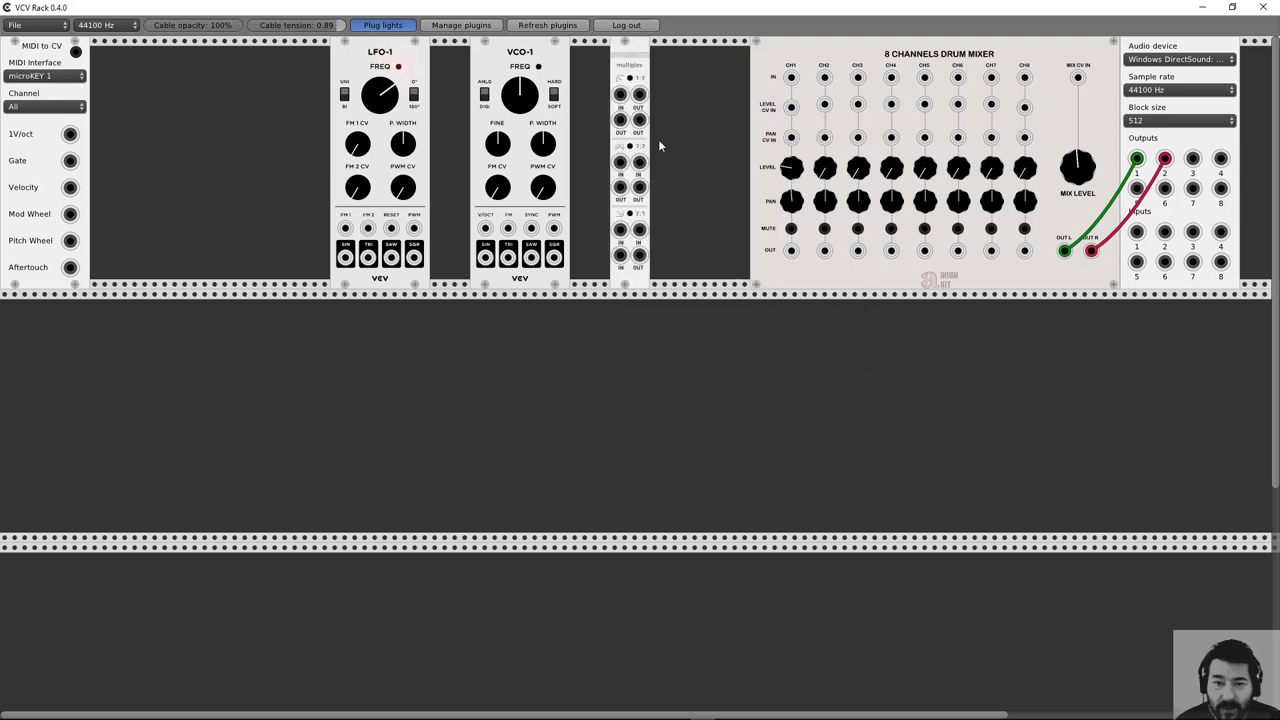
{"action": "left_click_drag", "start_coordinate": [507, 258], "coordinate": [620, 94]}
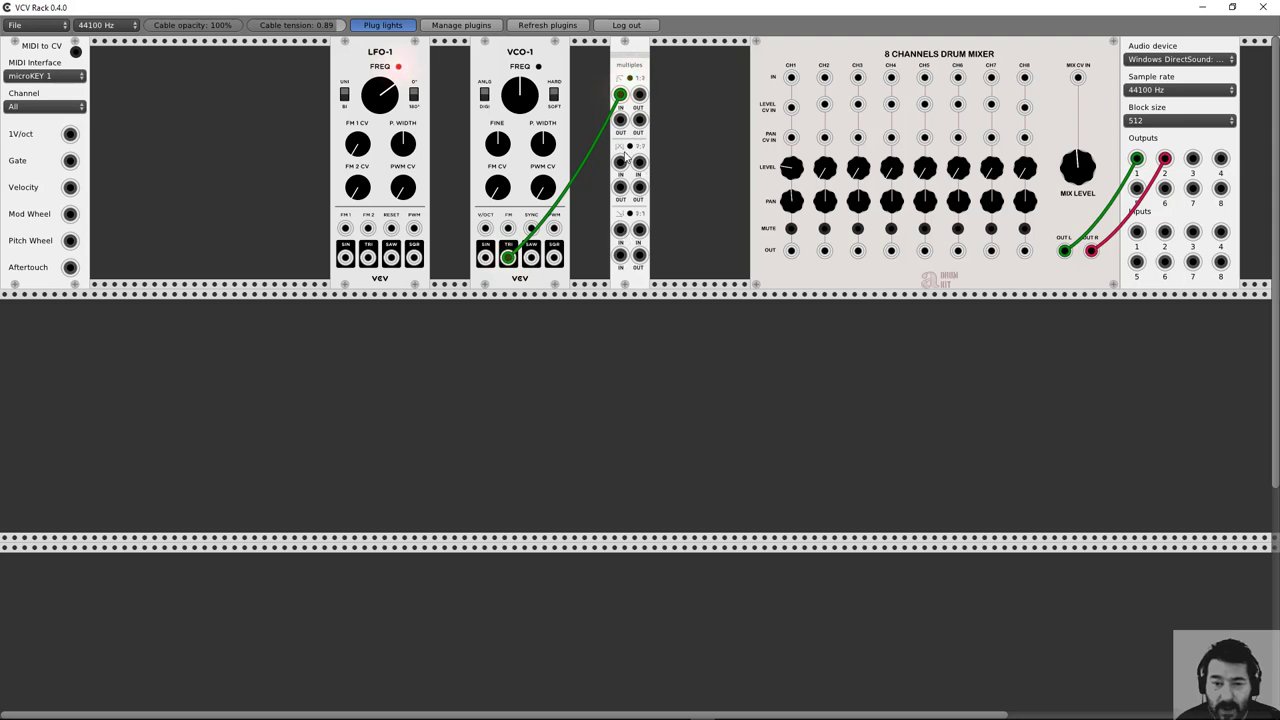
{"action": "key", "text": "Delete"}
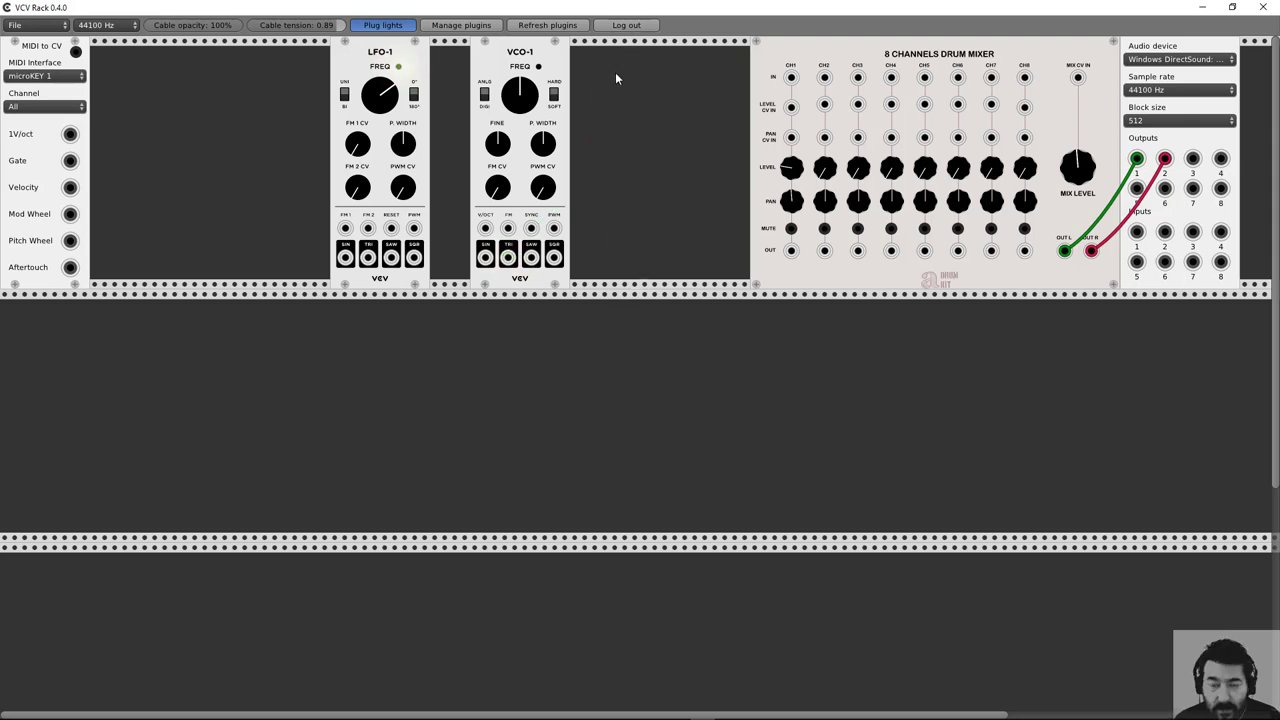
Try adding an Autodafe Multiple 2x8 module beside VCO-1, and delete it
{"action": "right_click", "coordinate": [615, 72]}
{"action": "mouse_move", "coordinate": [632, 111]}
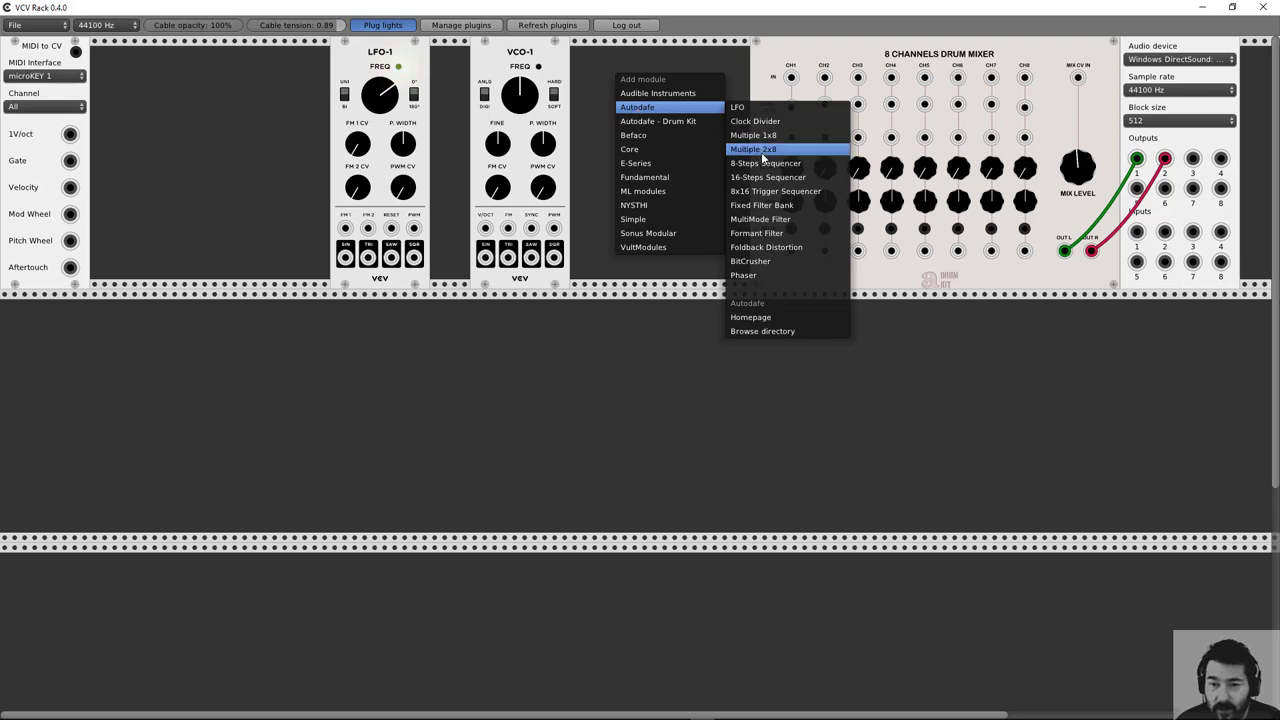
{"action": "left_click", "coordinate": [762, 152]}
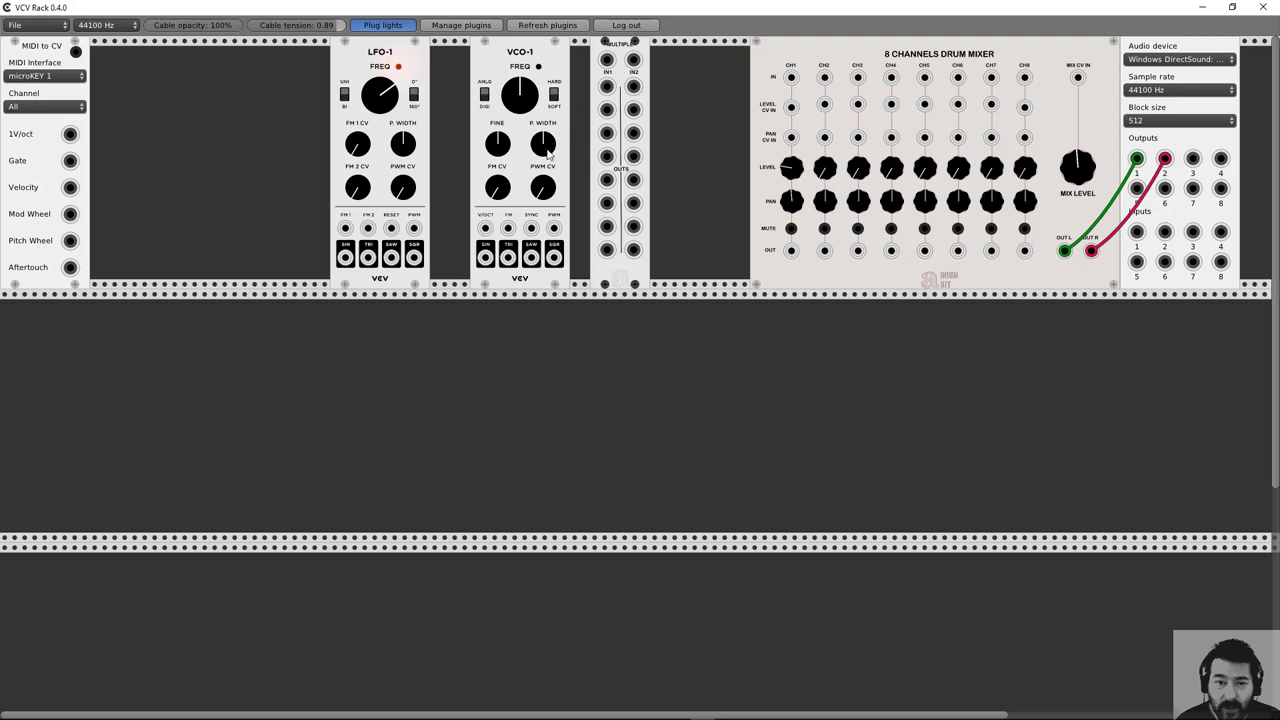
{"action": "key", "text": "Delete"}
Try splitting VCO-1's SAW output through an Autodafe Multiple 1x8 into mixer channels 1, 2 and 3, and delete the multiple
{"action": "right_click", "coordinate": [636, 118]}
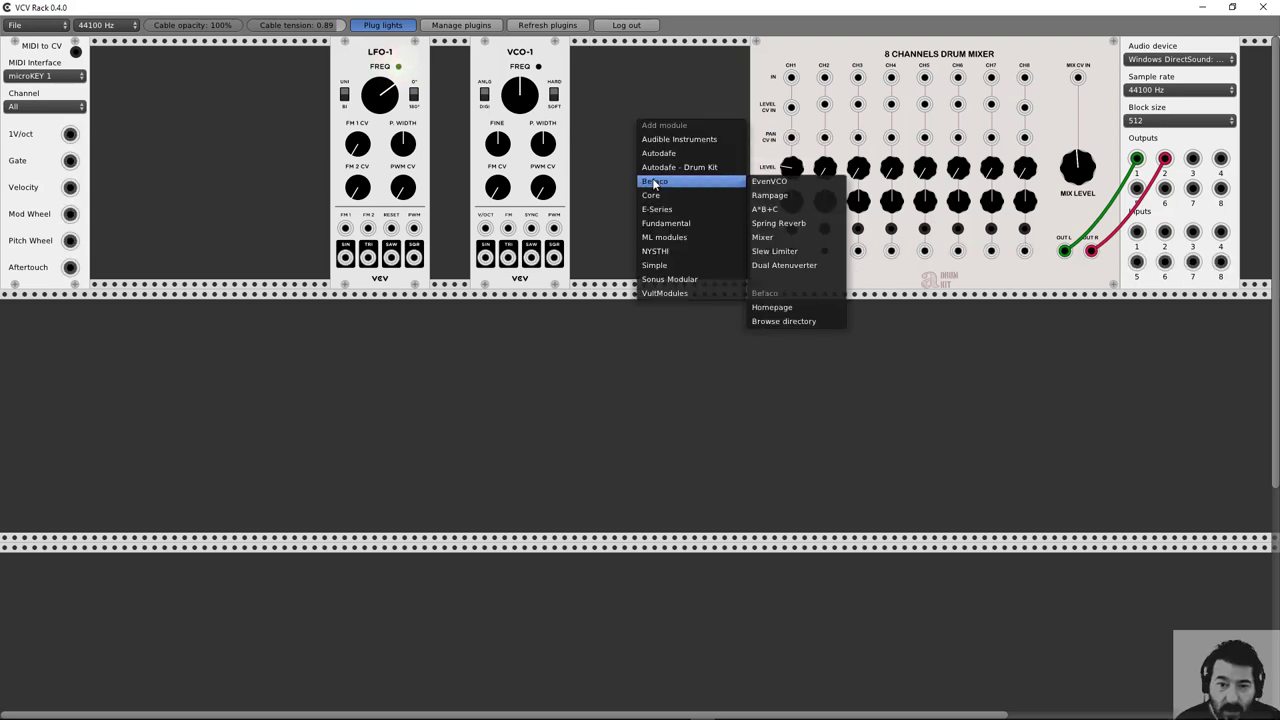
{"action": "mouse_move", "coordinate": [652, 214]}
{"action": "mouse_move", "coordinate": [663, 160]}
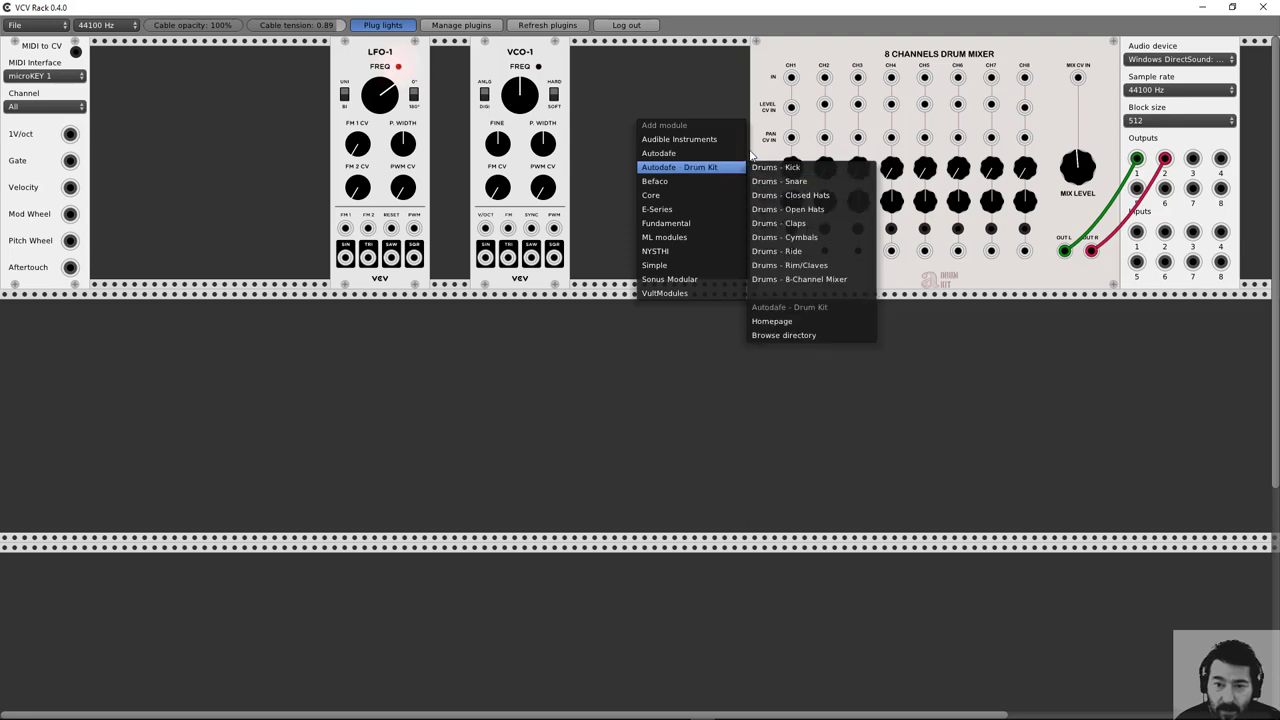
{"action": "left_click", "coordinate": [775, 181]}
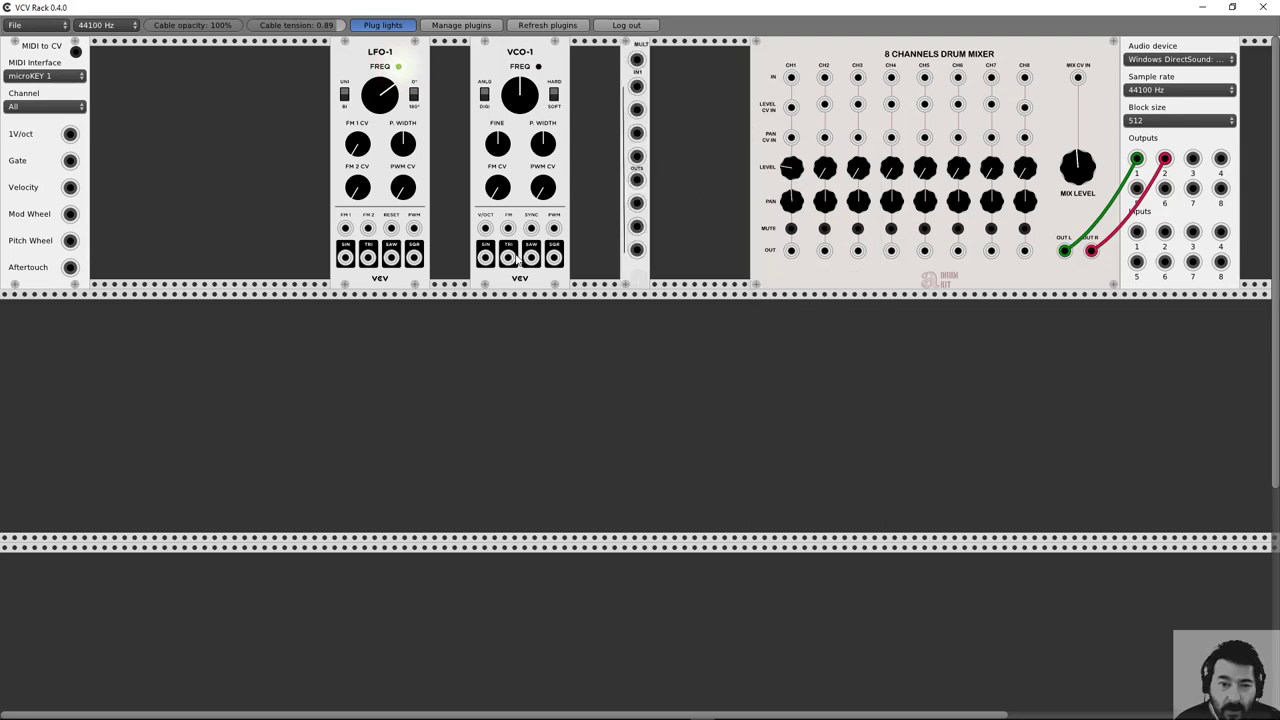
{"action": "left_click_drag", "start_coordinate": [531, 258], "coordinate": [790, 77]}
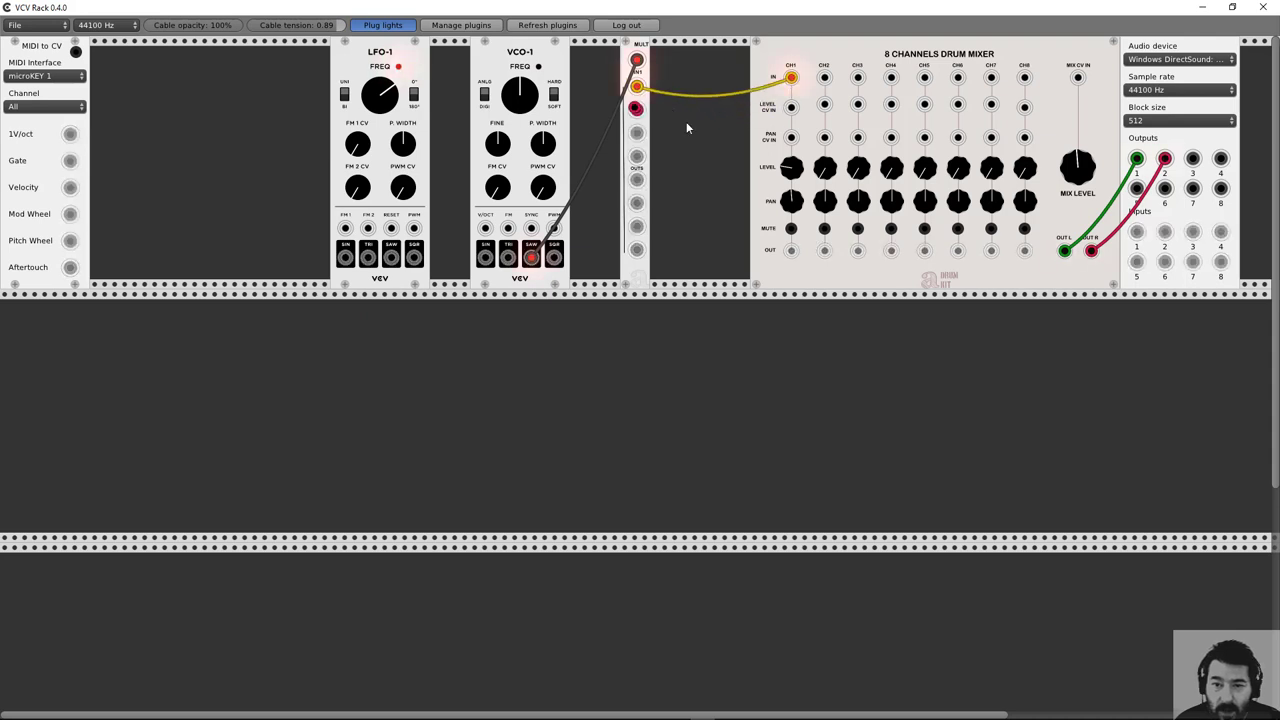
{"action": "left_click_drag", "start_coordinate": [636, 108], "coordinate": [824, 77]}
{"action": "left_click_drag", "start_coordinate": [636, 133], "coordinate": [859, 77]}
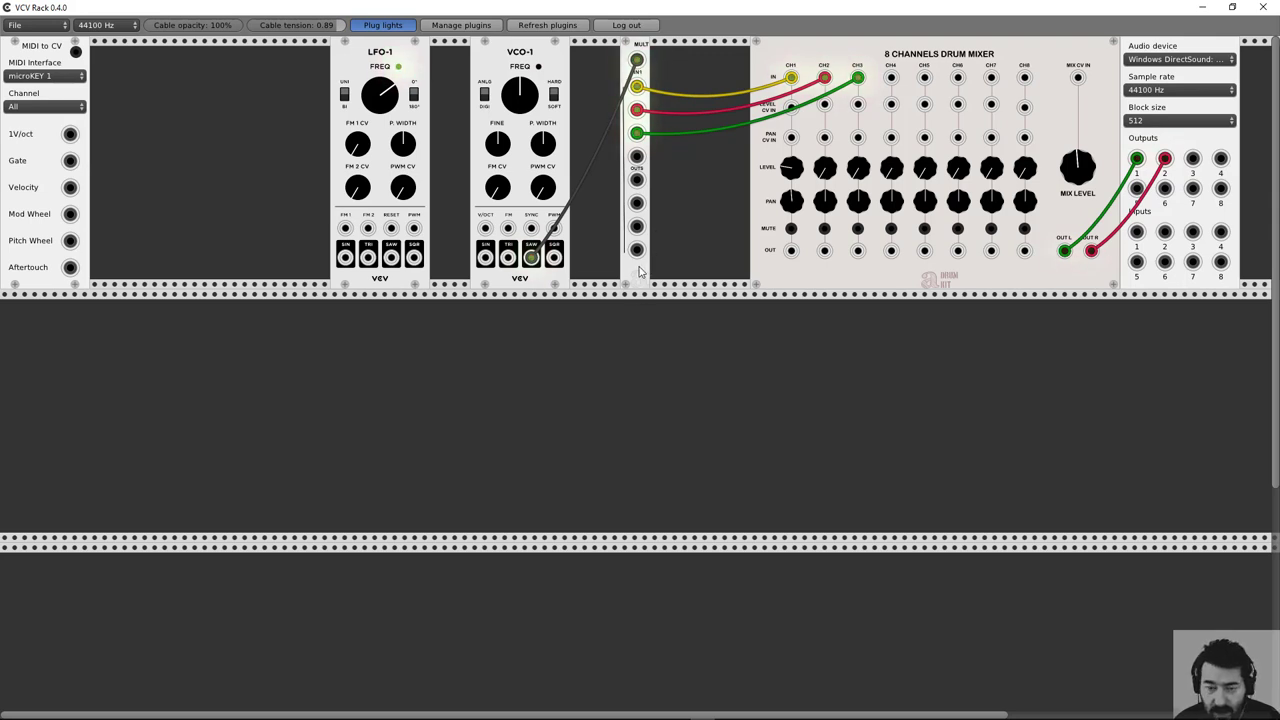
{"action": "key", "text": "Delete"}
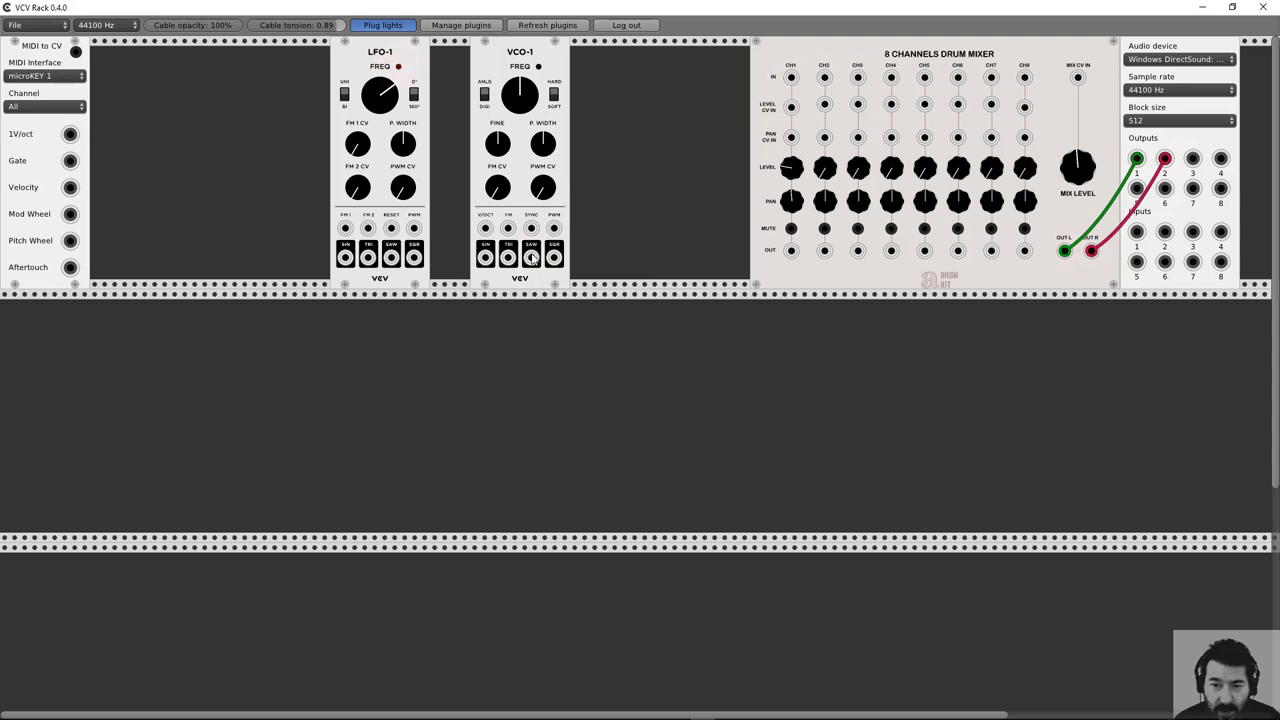
Try patching VCO-1's SAW output straight into the inputs of mixer channels 1 and 2, and unplug both cables
{"action": "left_click_drag", "start_coordinate": [530, 257], "coordinate": [826, 86]}
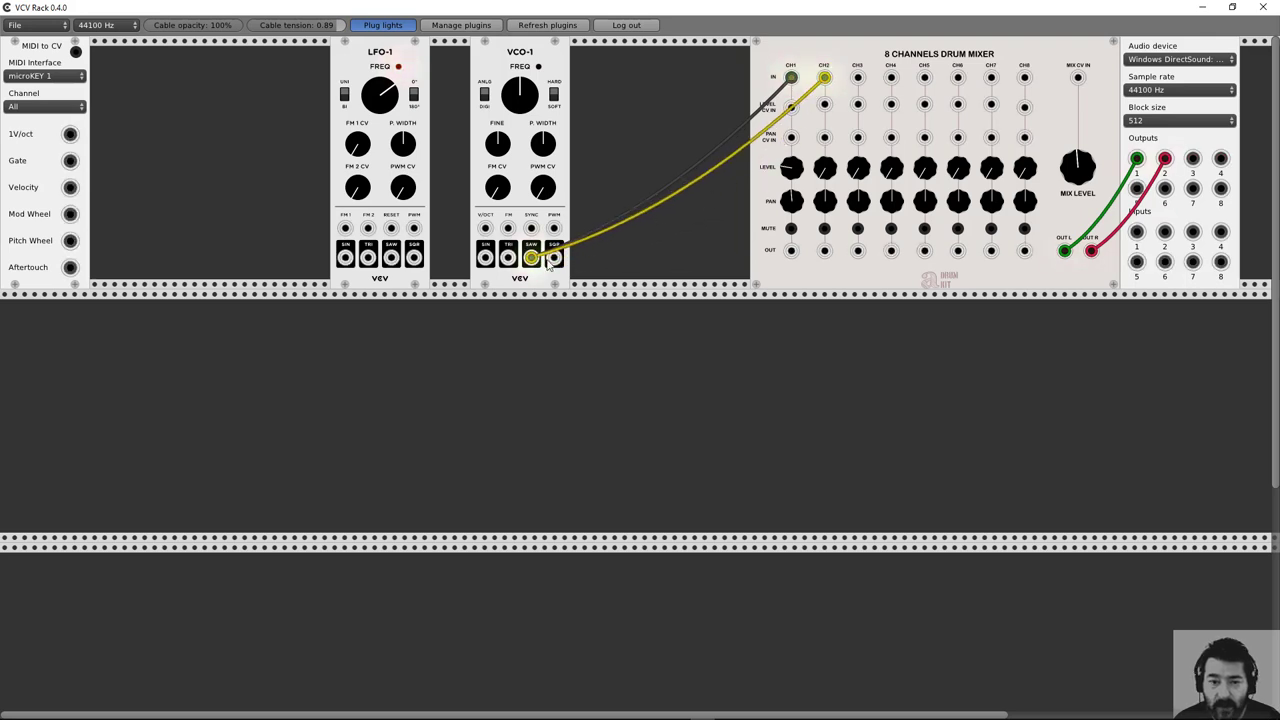
{"action": "left_click_drag", "start_coordinate": [531, 261], "coordinate": [631, 252]}
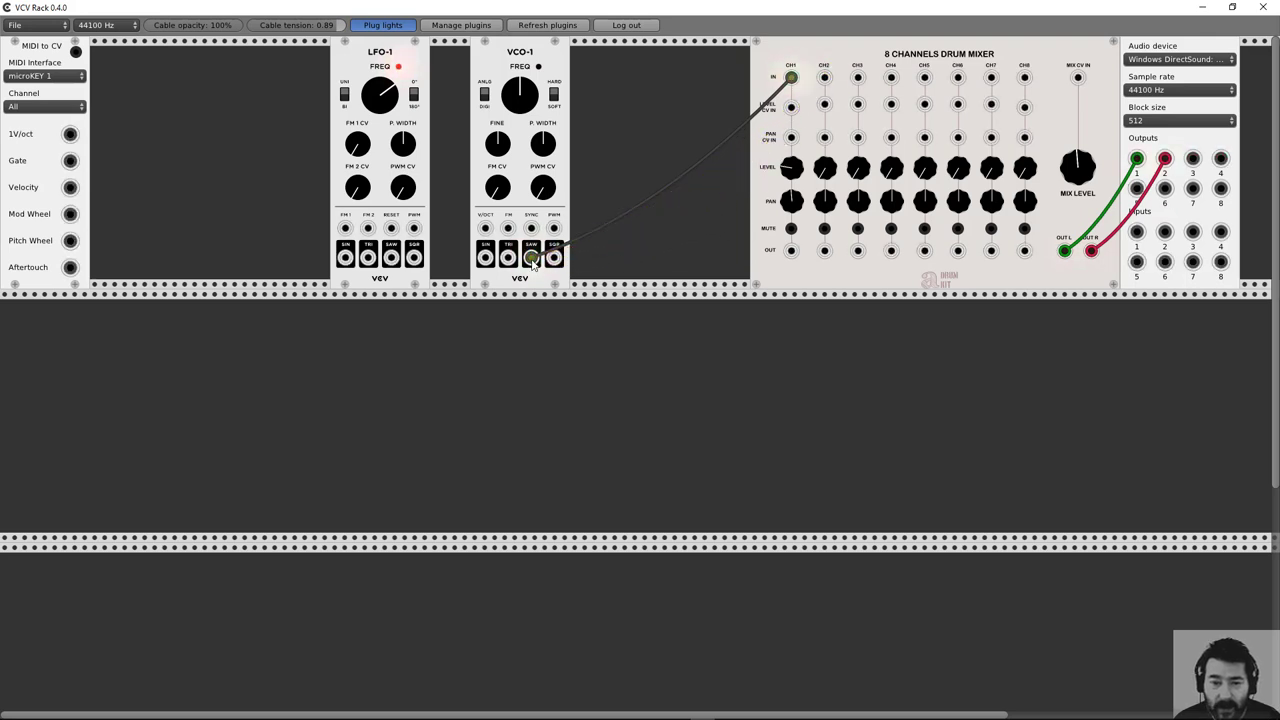
{"action": "left_click_drag", "start_coordinate": [532, 261], "coordinate": [603, 250]}
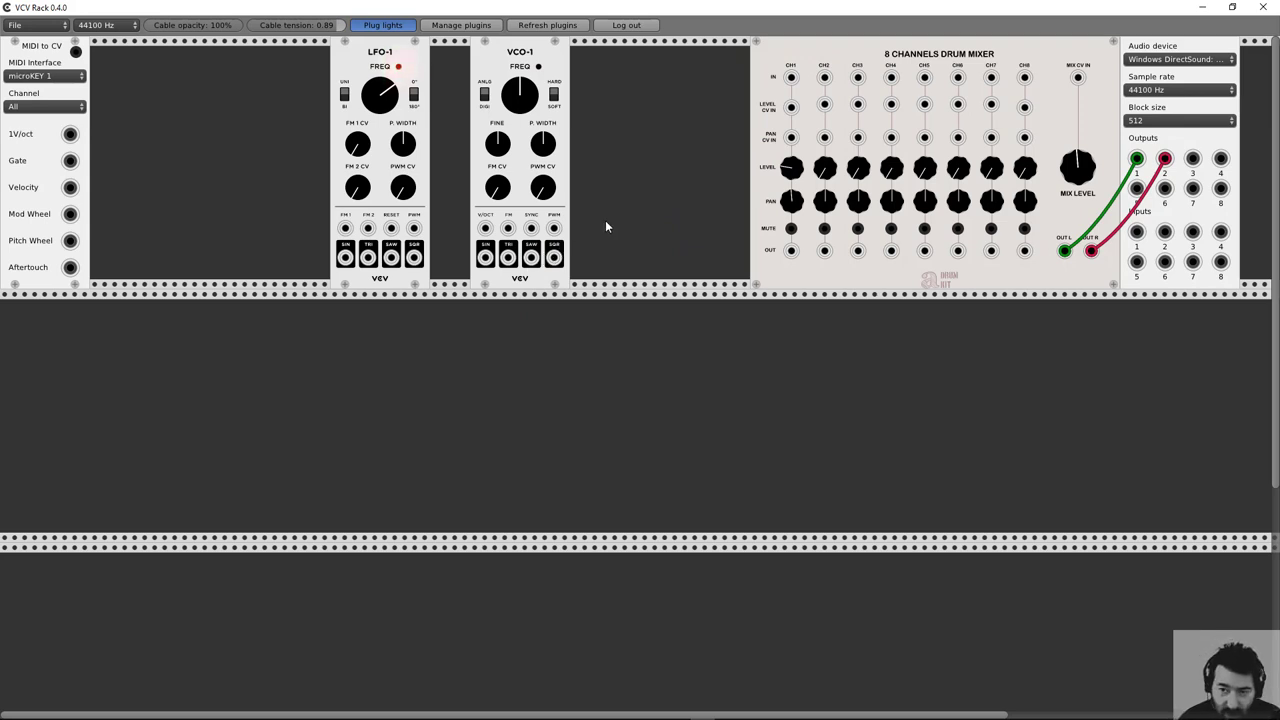
Delete the 8-channel drum mixer and LFO-1, and move VCO-1 slightly towards the audio module
{"action": "key", "text": "Delete"}
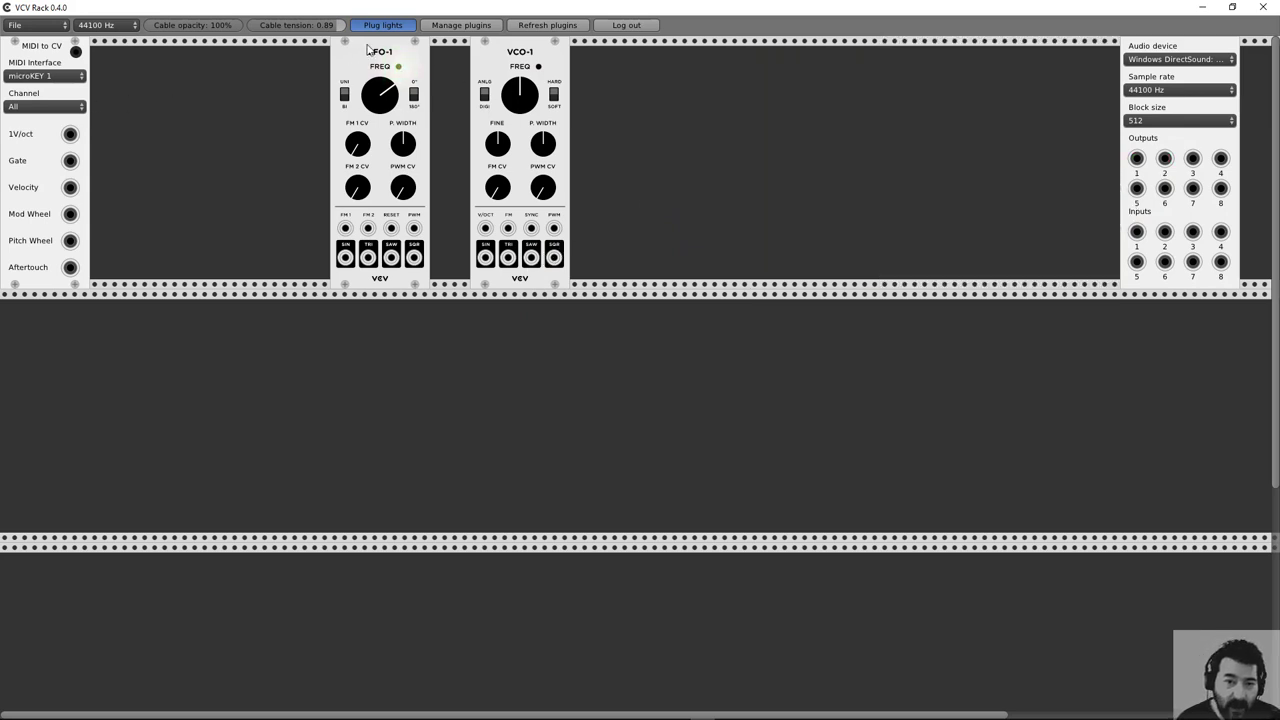
{"action": "key", "text": "Delete"}
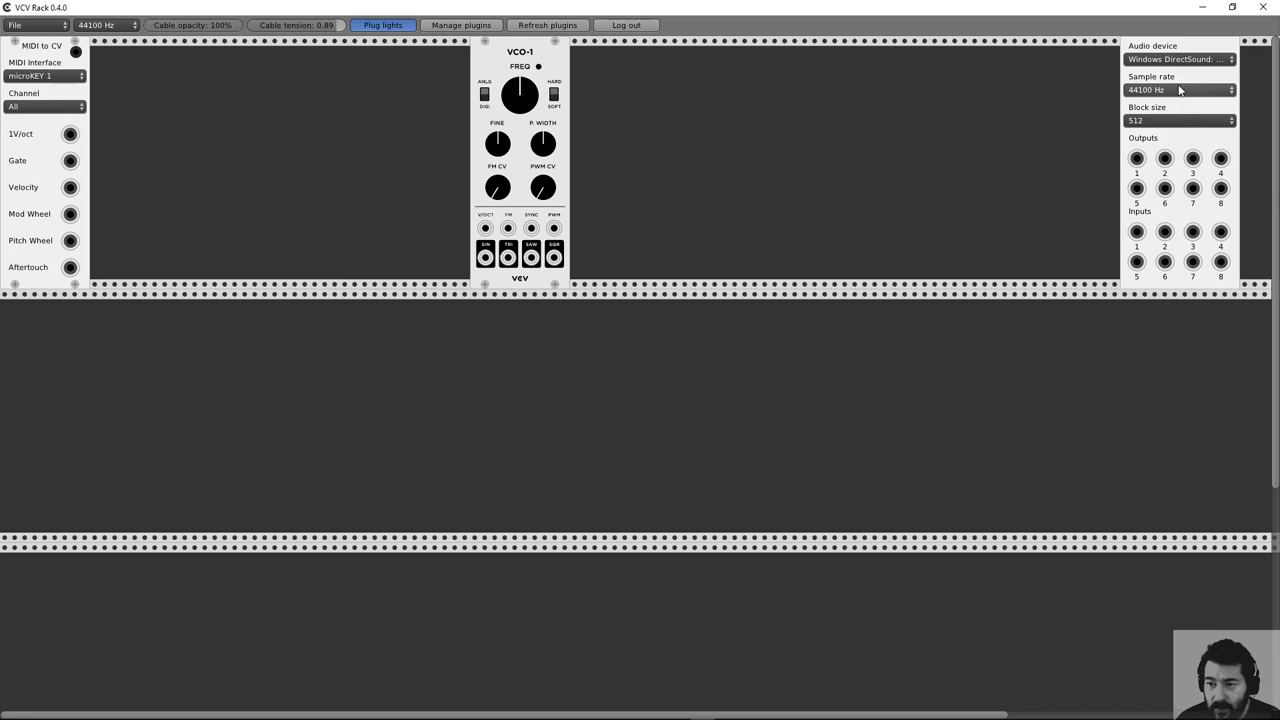
{"action": "left_click_drag", "start_coordinate": [516, 68], "coordinate": [606, 68]}
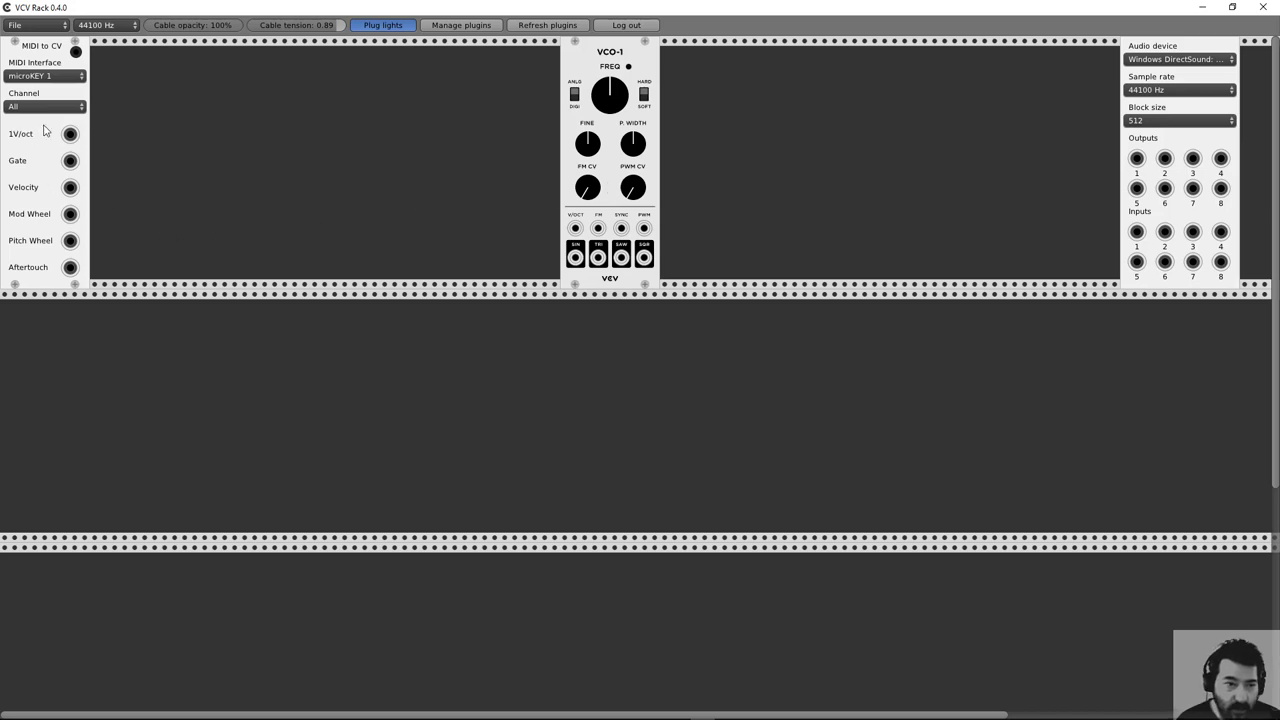
Patch the MIDI module's 1V/oct into VCO-1's V/OCT input, and try VCO-1's TRI output in audio output 1 before unplugging it
{"action": "left_click_drag", "start_coordinate": [68, 138], "coordinate": [576, 229]}
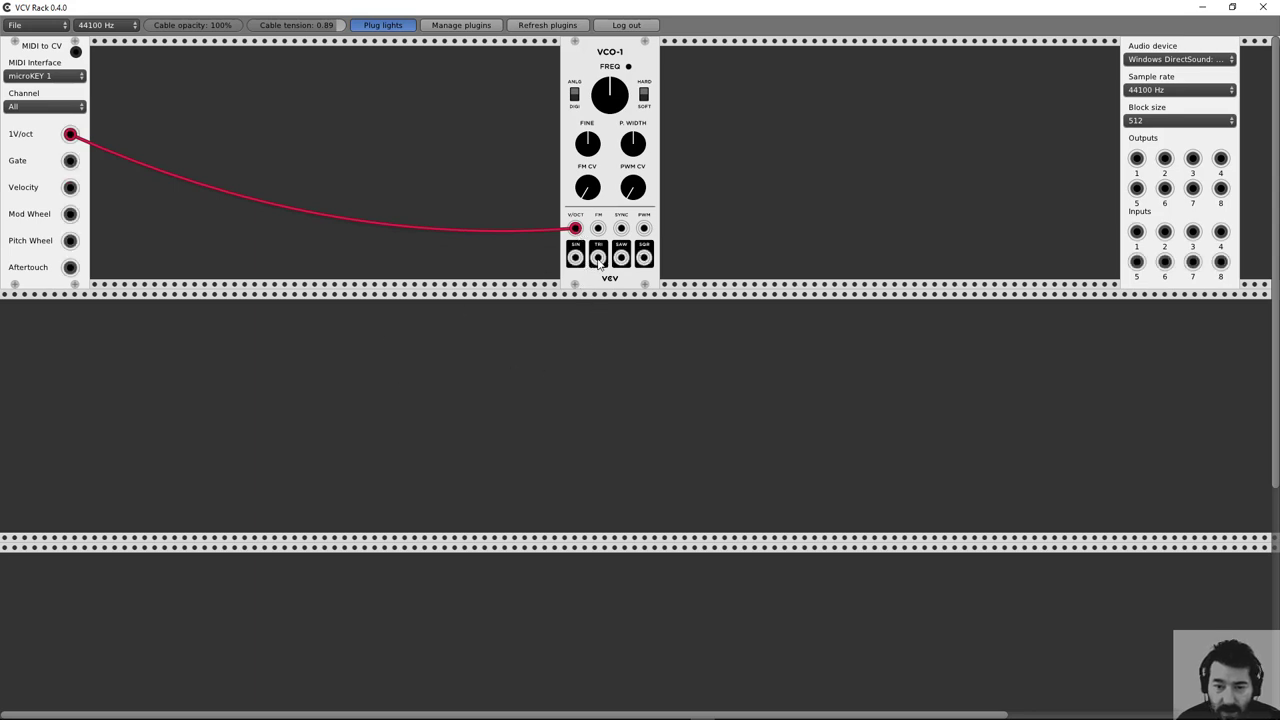
{"action": "left_click_drag", "start_coordinate": [598, 258], "coordinate": [1136, 162]}
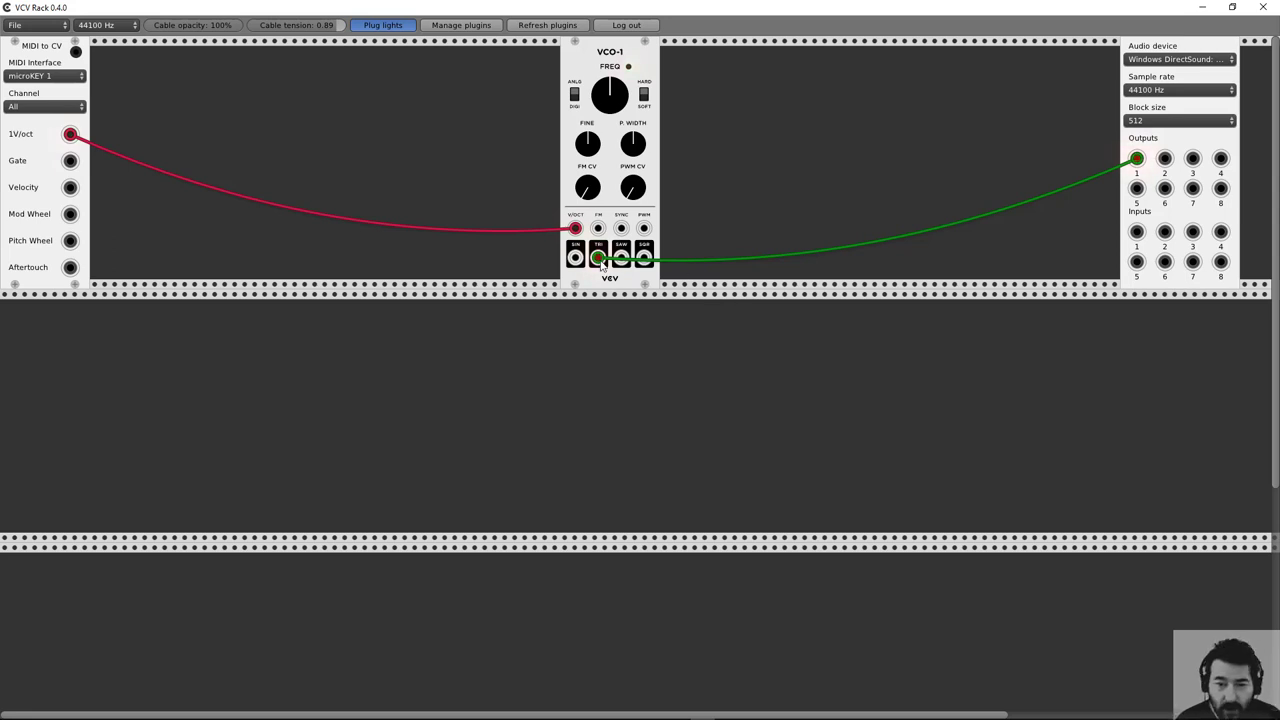
{"action": "left_click_drag", "start_coordinate": [599, 259], "coordinate": [729, 254]}
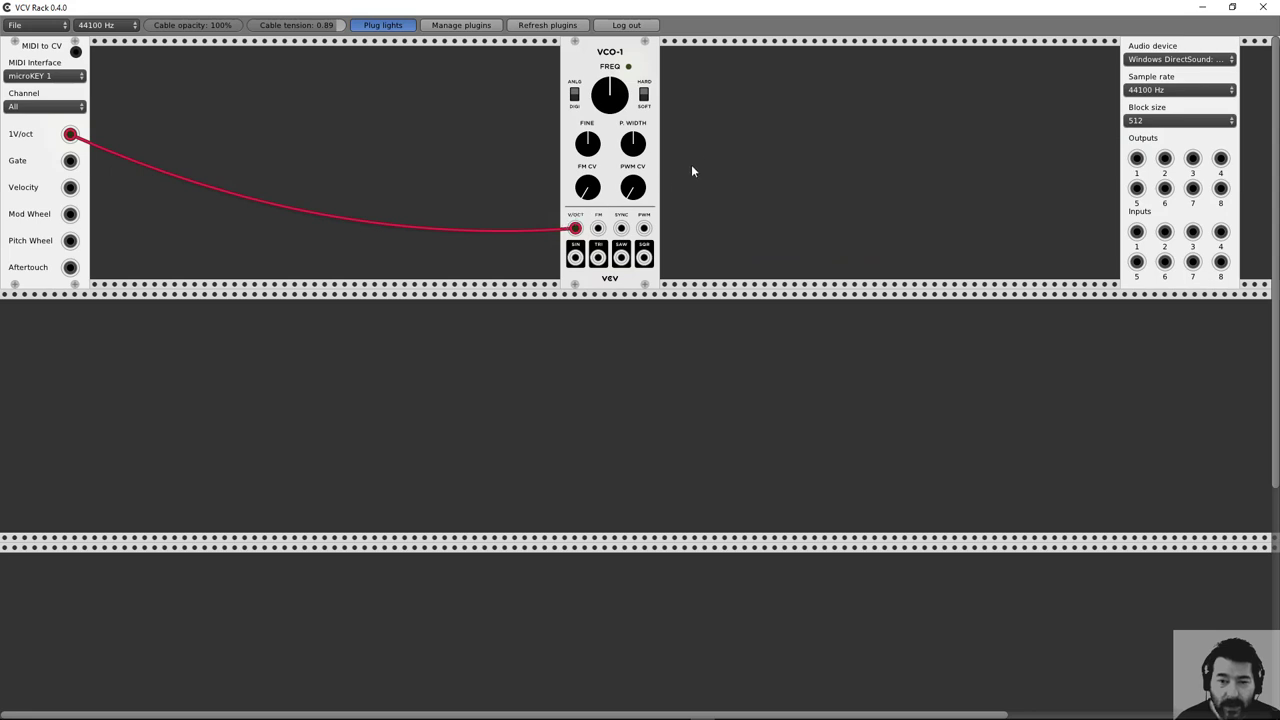
Add a Fundamental VCF and a Fundamental ADSR module in the space between VCO-1 and the audio module
{"action": "right_click", "coordinate": [738, 117]}
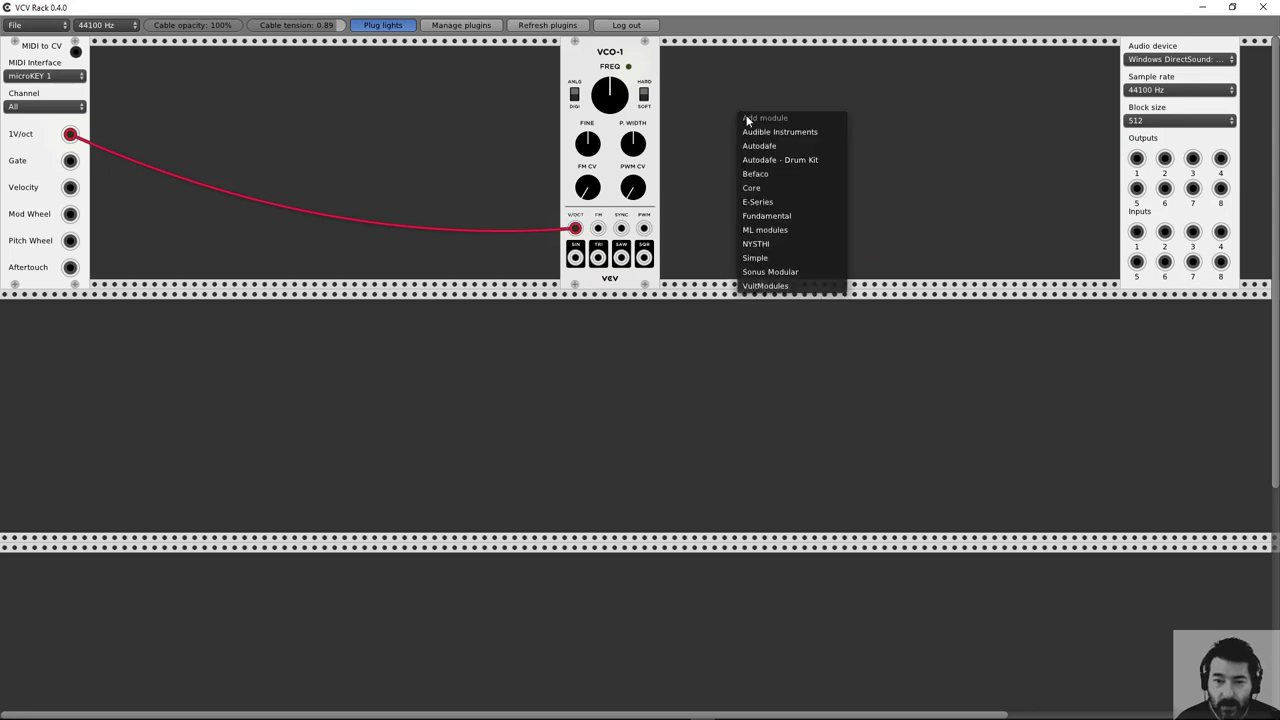
{"action": "mouse_move", "coordinate": [769, 215]}
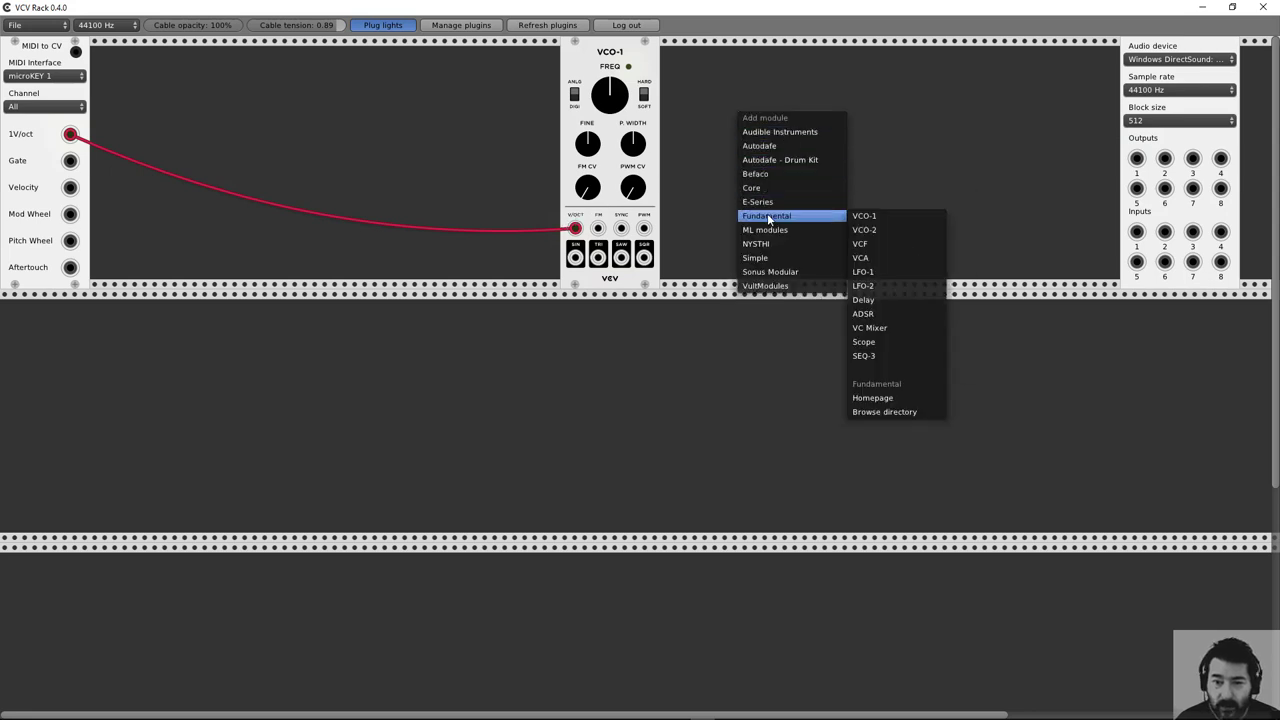
{"action": "left_click", "coordinate": [866, 243]}
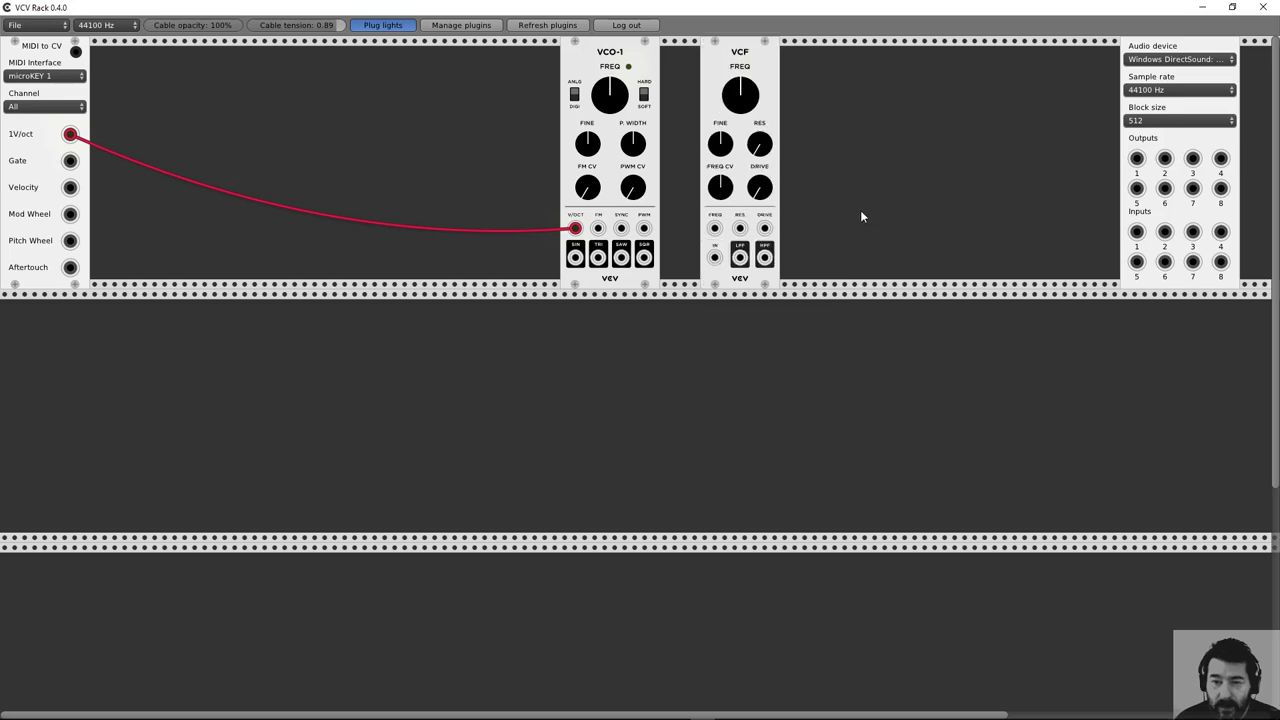
{"action": "right_click", "coordinate": [853, 100]}
{"action": "mouse_move", "coordinate": [889, 202]}
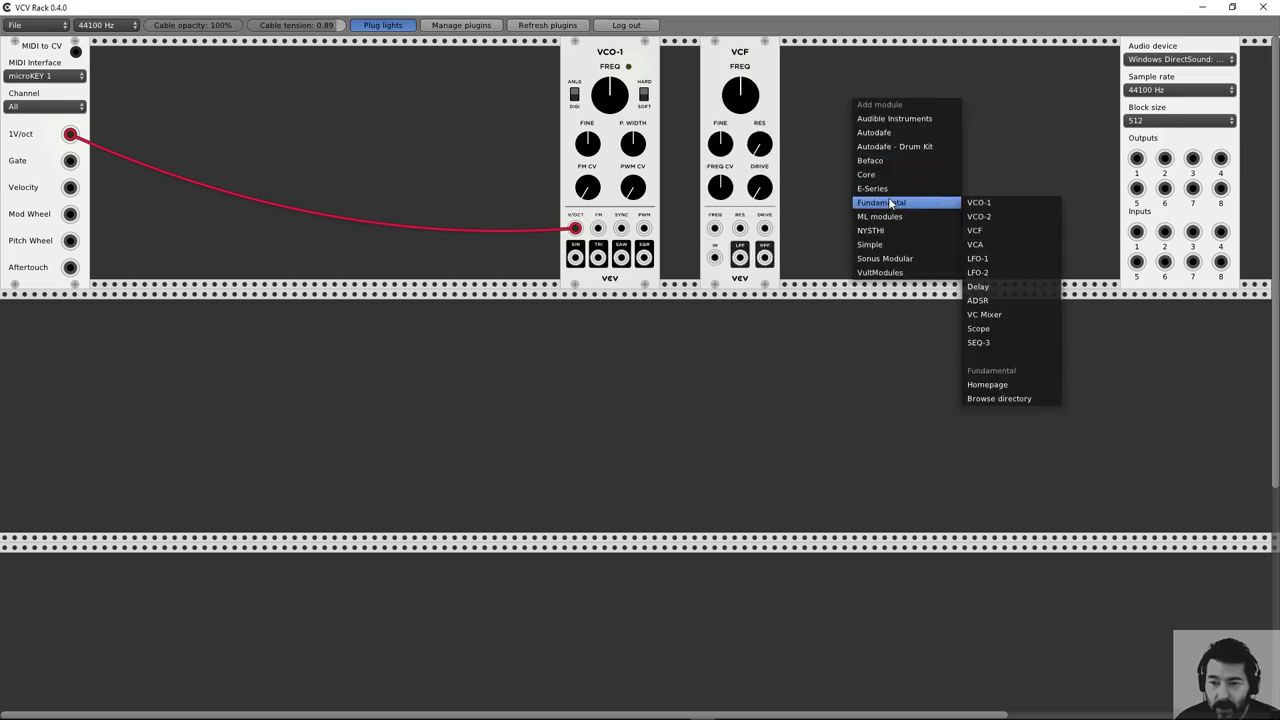
{"action": "left_click", "coordinate": [989, 300]}
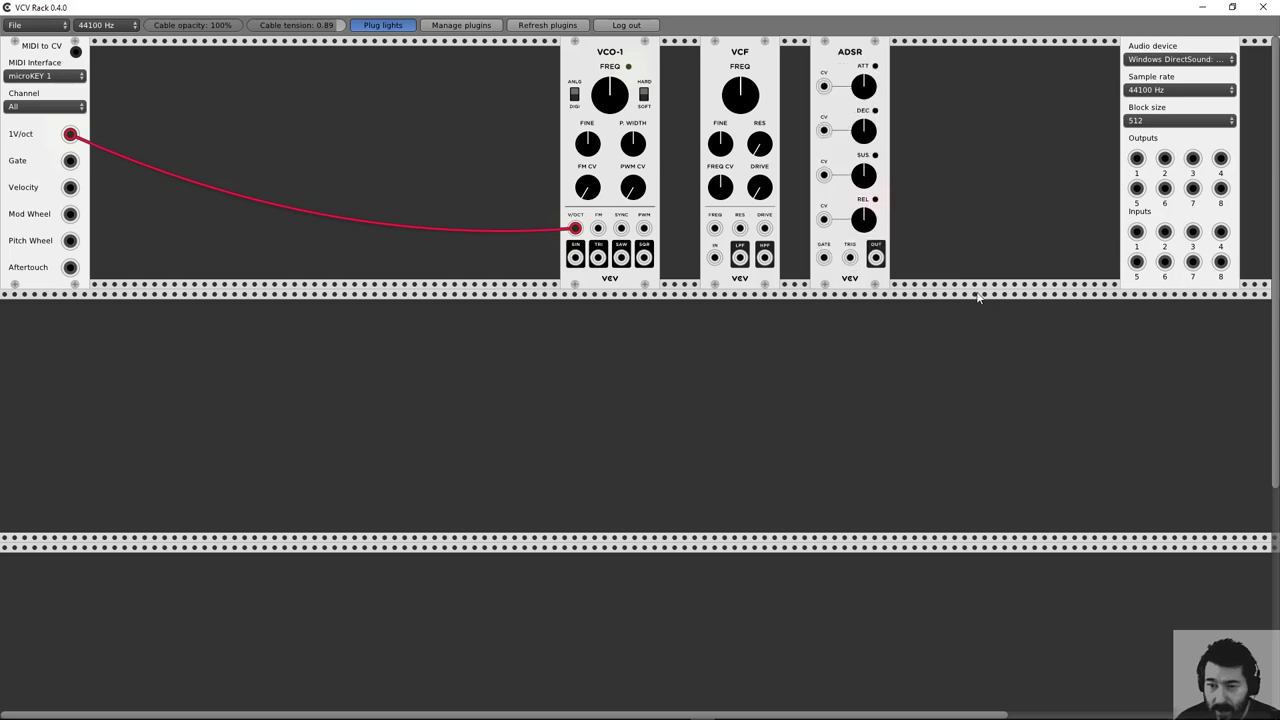
Add a Fundamental VCA module and move it close beside the ADSR
{"action": "right_click", "coordinate": [954, 108]}
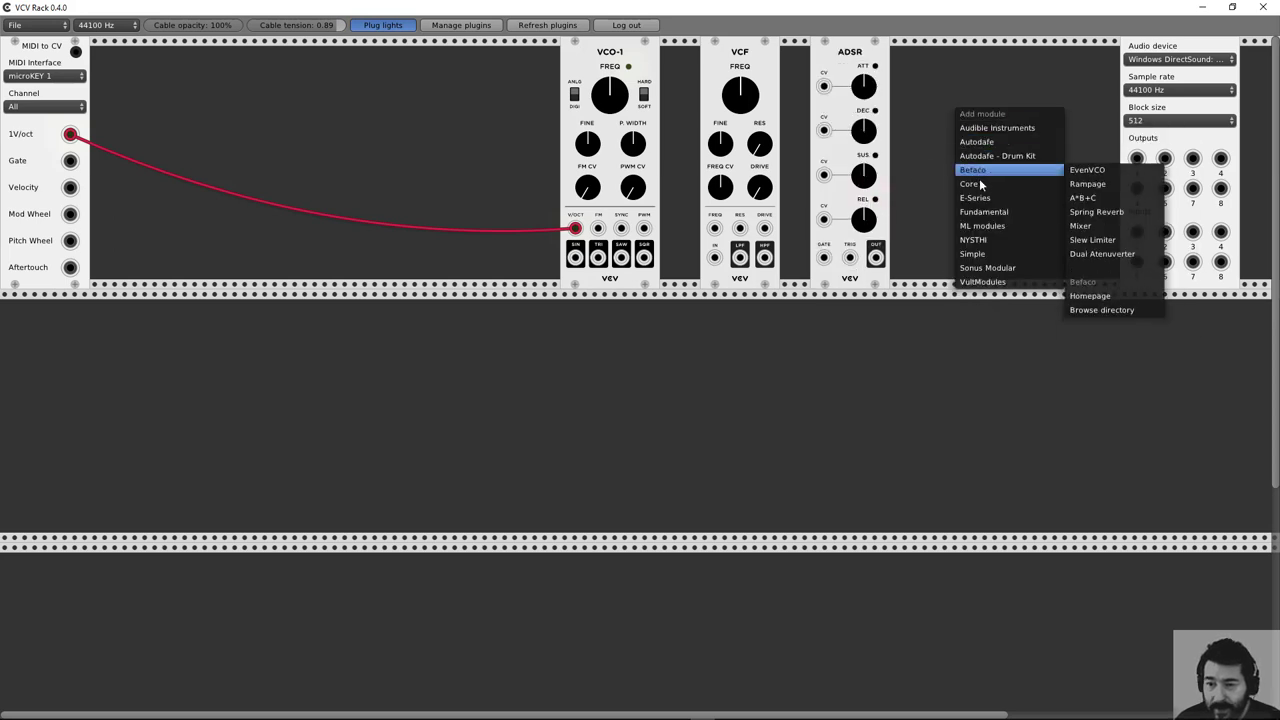
{"action": "mouse_move", "coordinate": [985, 217]}
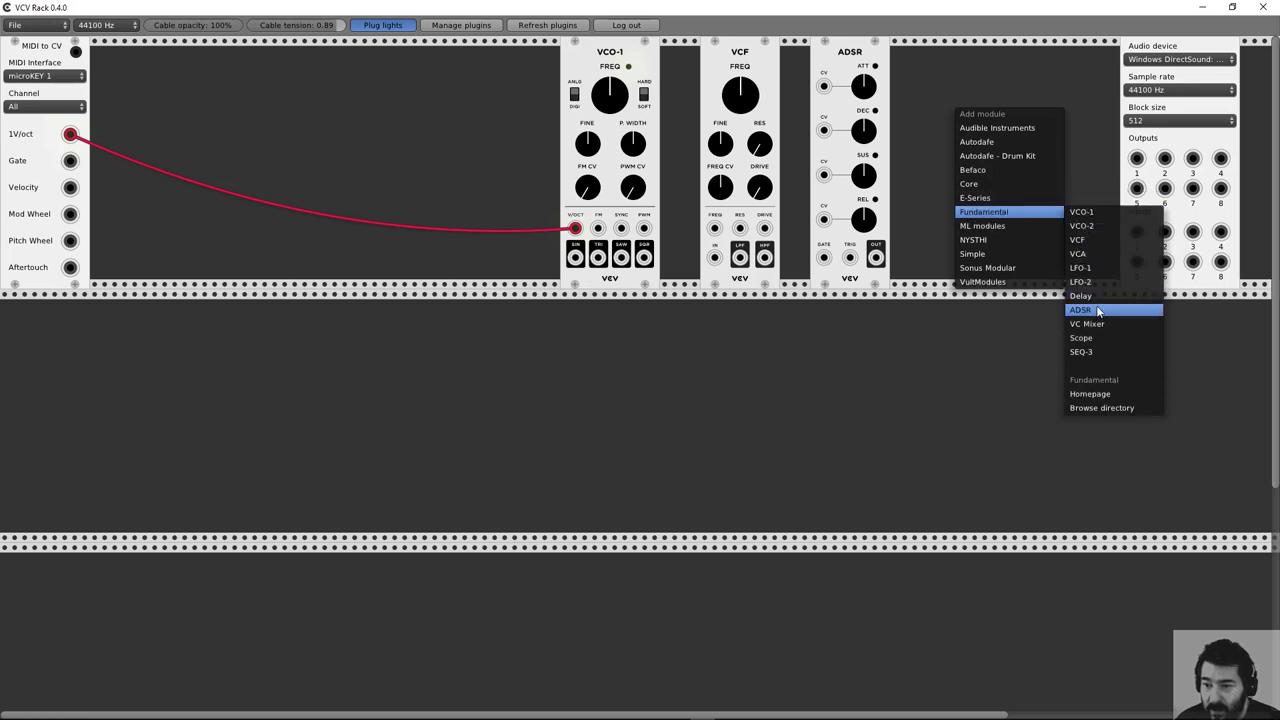
{"action": "left_click", "coordinate": [1080, 256]}
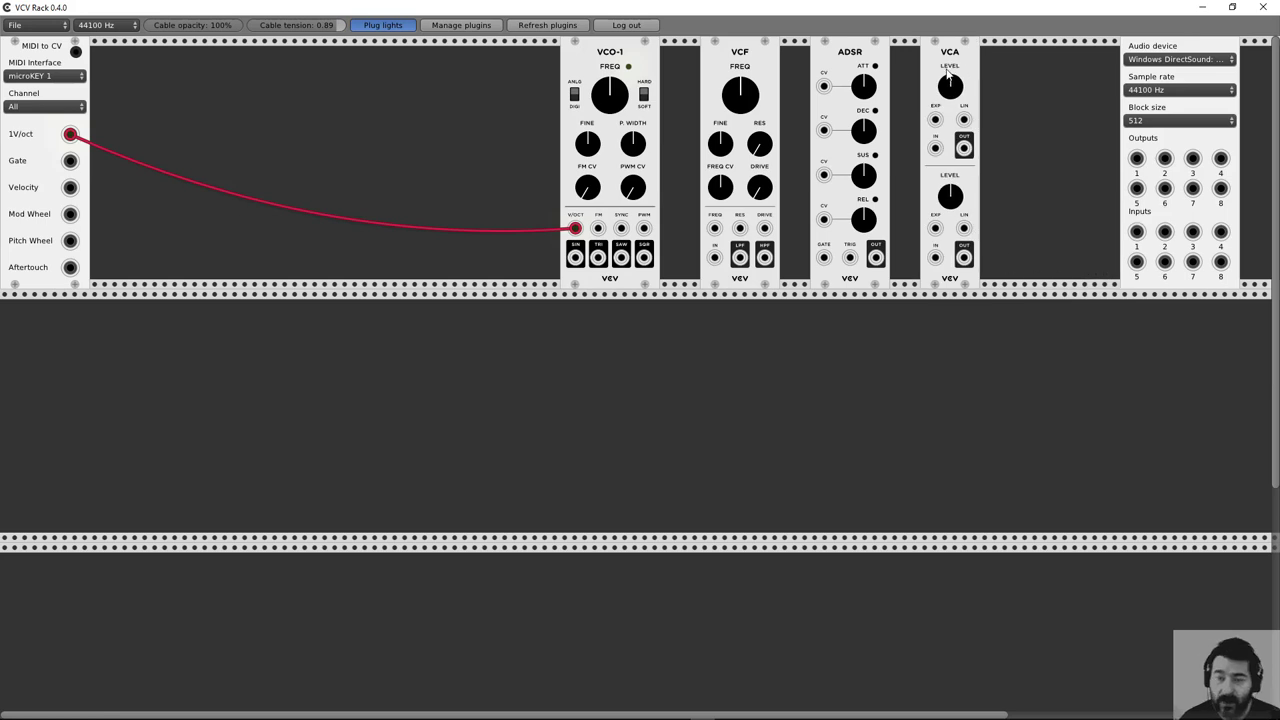
{"action": "left_click_drag", "start_coordinate": [963, 63], "coordinate": [943, 63]}
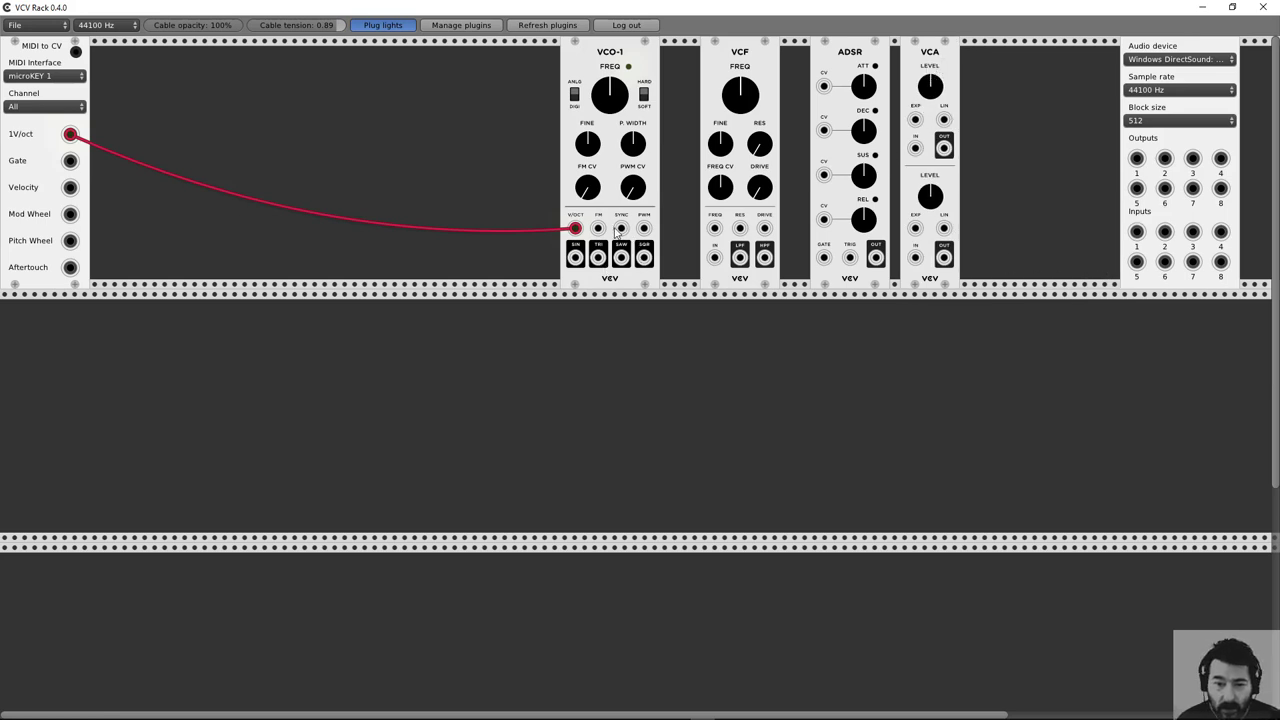
Patch VCO-1's SAW output into the VCF's IN, and the VCF's LPF output into the IN of the VCA's lower section
{"action": "left_click_drag", "start_coordinate": [622, 232], "coordinate": [710, 259]}
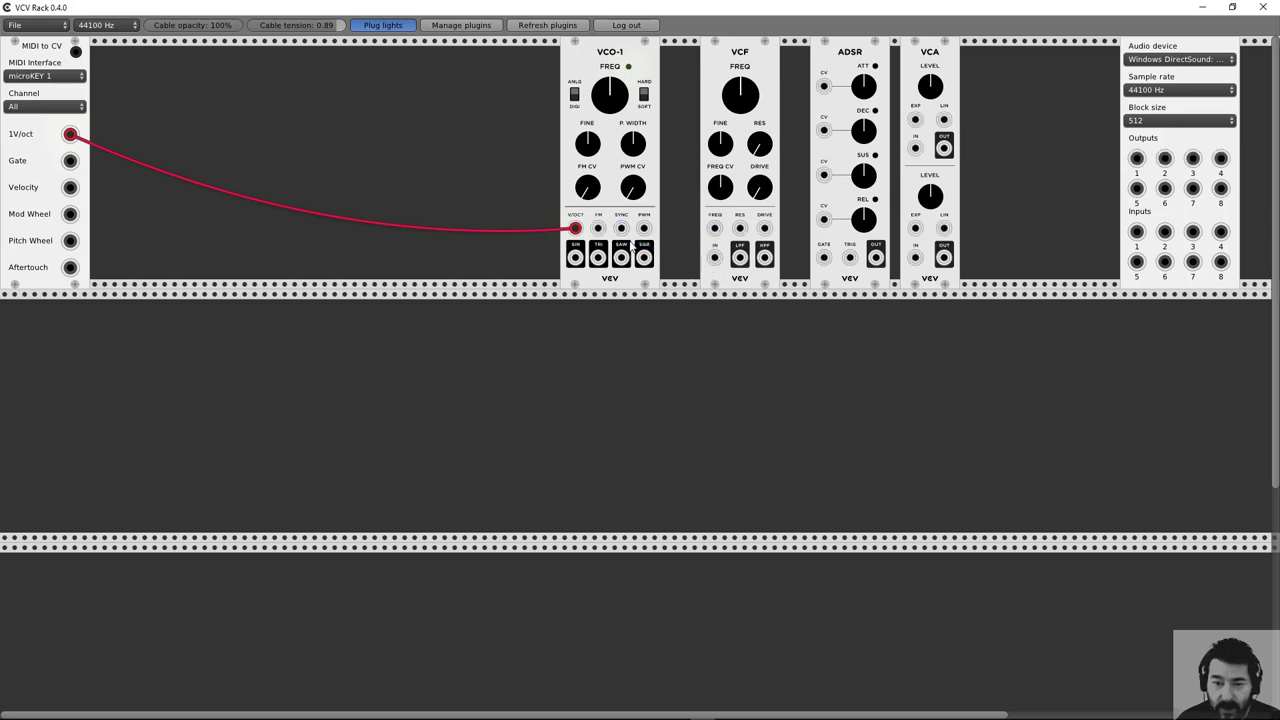
{"action": "left_click_drag", "start_coordinate": [621, 257], "coordinate": [714, 257]}
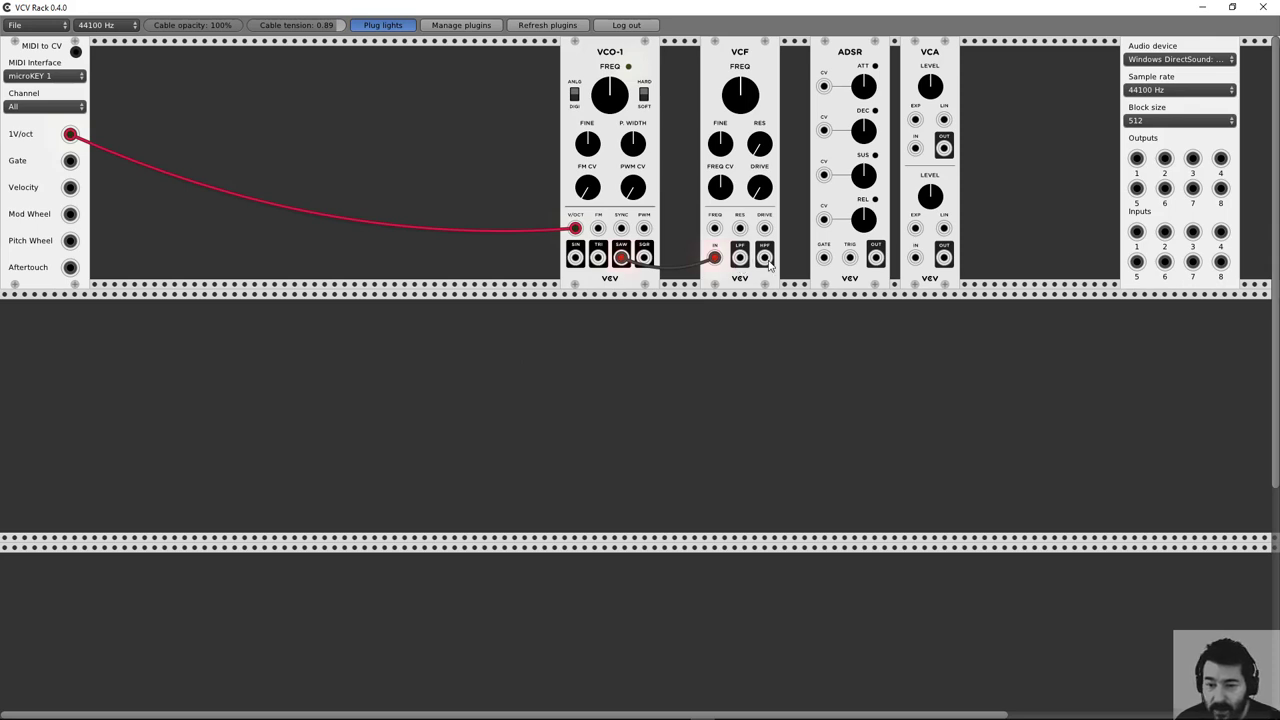
{"action": "left_click_drag", "start_coordinate": [739, 258], "coordinate": [918, 262]}
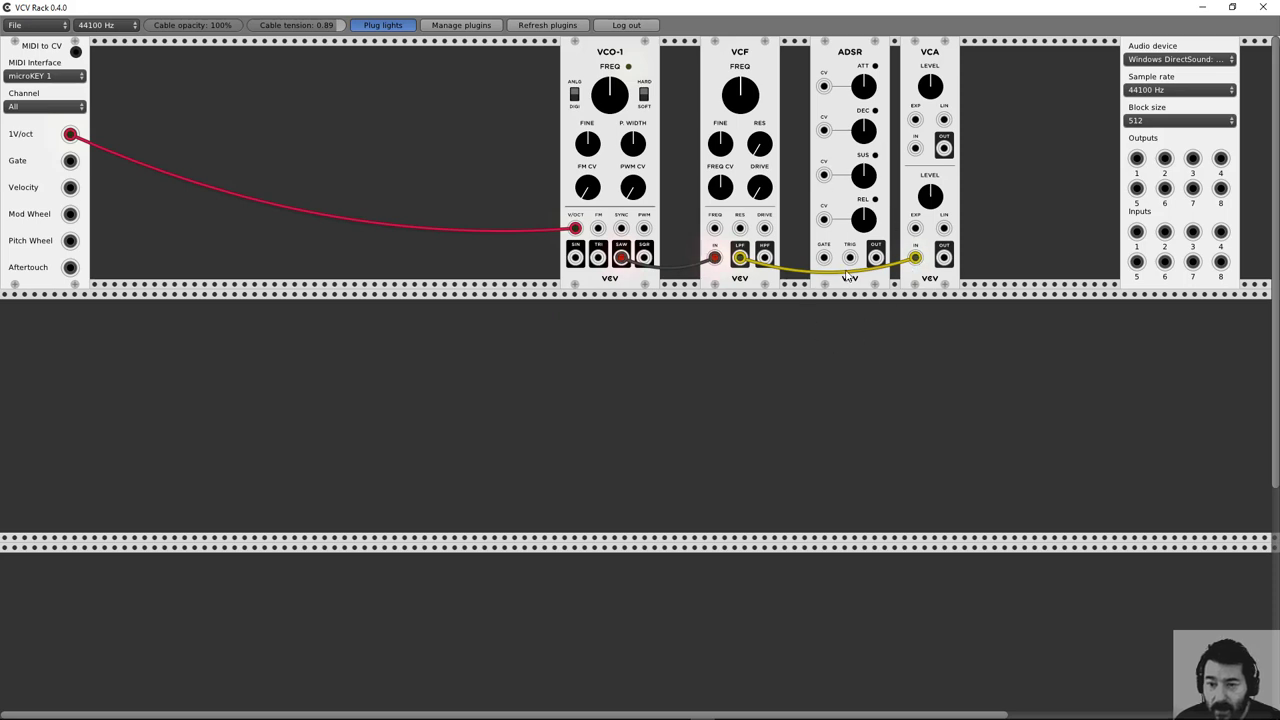
Patch the ADSR's OUT into the lower VCA section's LIN input, and the MIDI module's Gate into the ADSR's GATE input
{"action": "left_click_drag", "start_coordinate": [876, 258], "coordinate": [944, 231]}
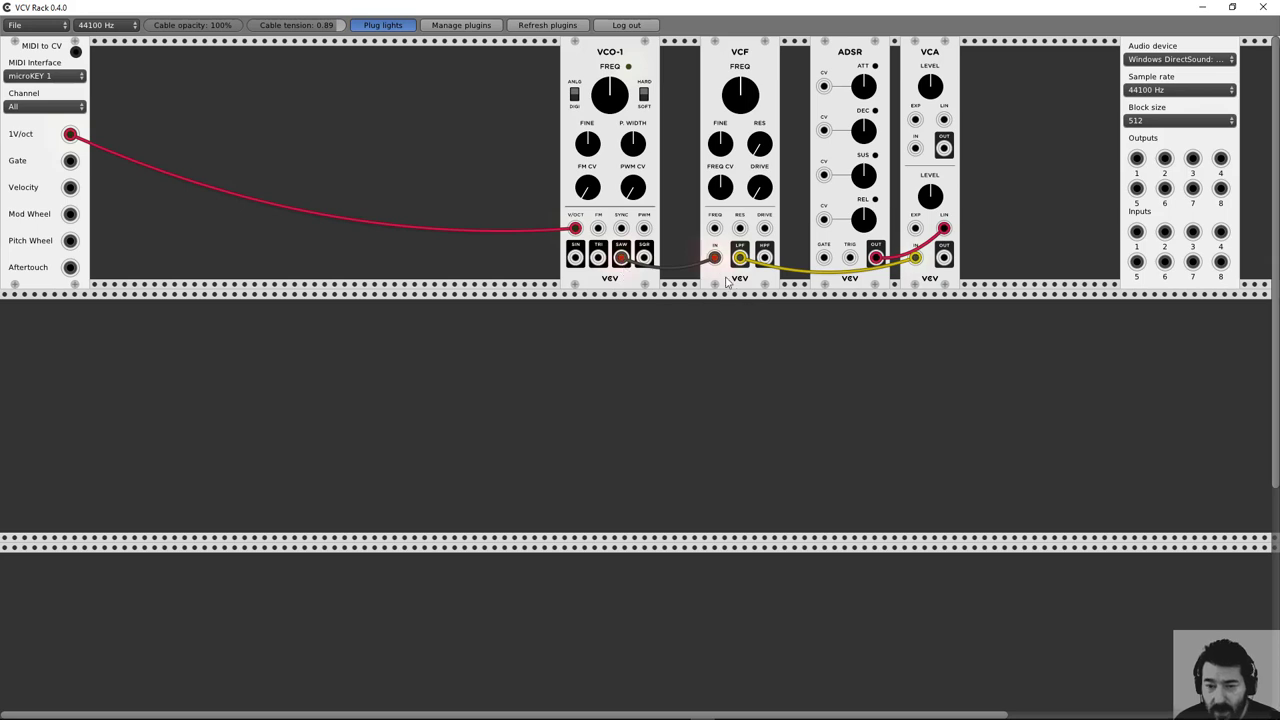
{"action": "left_click_drag", "start_coordinate": [714, 260], "coordinate": [714, 258]}
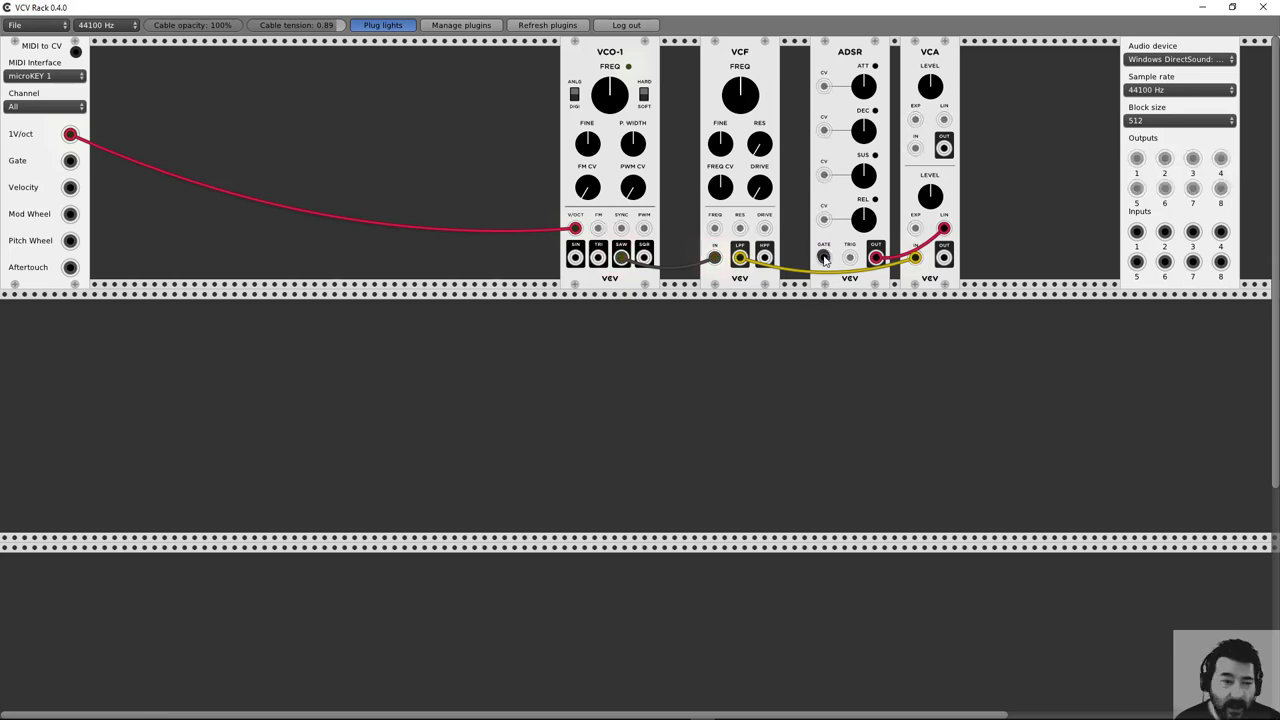
{"action": "left_click_drag", "start_coordinate": [823, 259], "coordinate": [70, 160]}
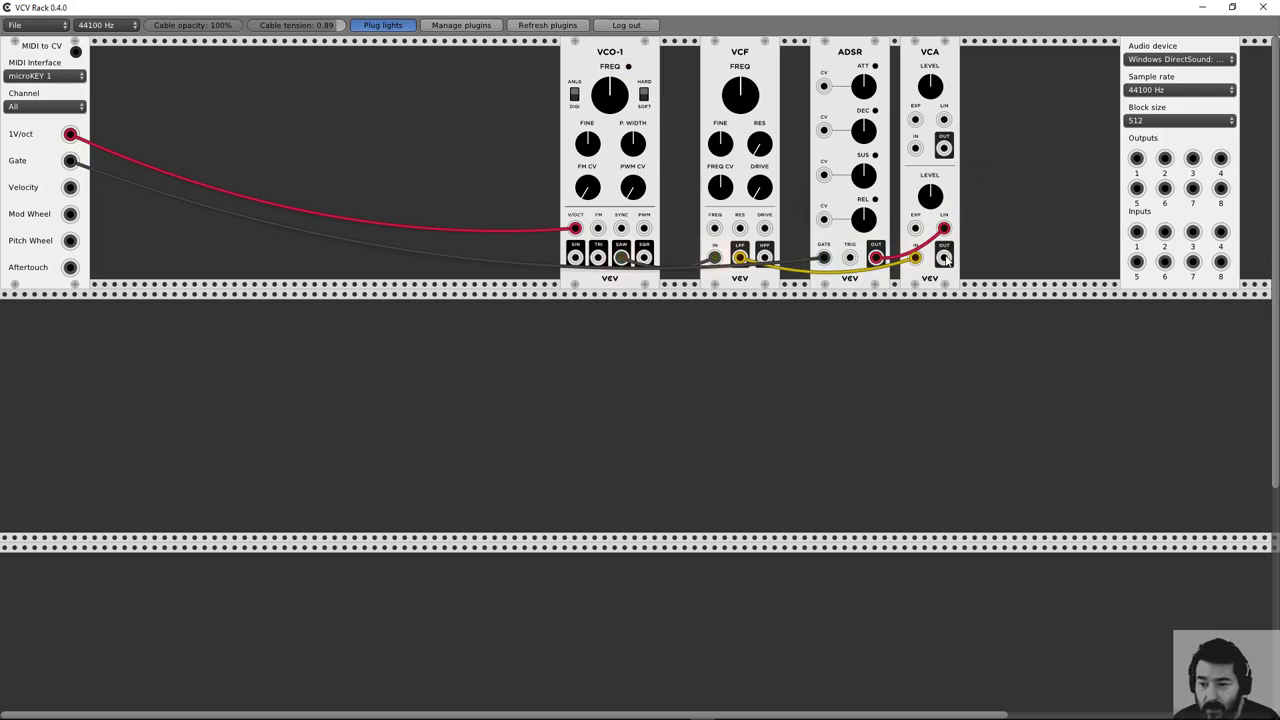
{"action": "mouse_move", "coordinate": [944, 256]}
{"action": "left_mouse_down"}
{"action": "mouse_move", "coordinate": [1136, 160]}
{"action": "mouse_move", "coordinate": [926, 258]}
{"action": "mouse_move", "coordinate": [944, 257]}
{"action": "left_mouse_up"}
Add an Autodafe Multiple 1x8 module in the space between the VCA and the audio module
{"action": "right_click", "coordinate": [1026, 138]}
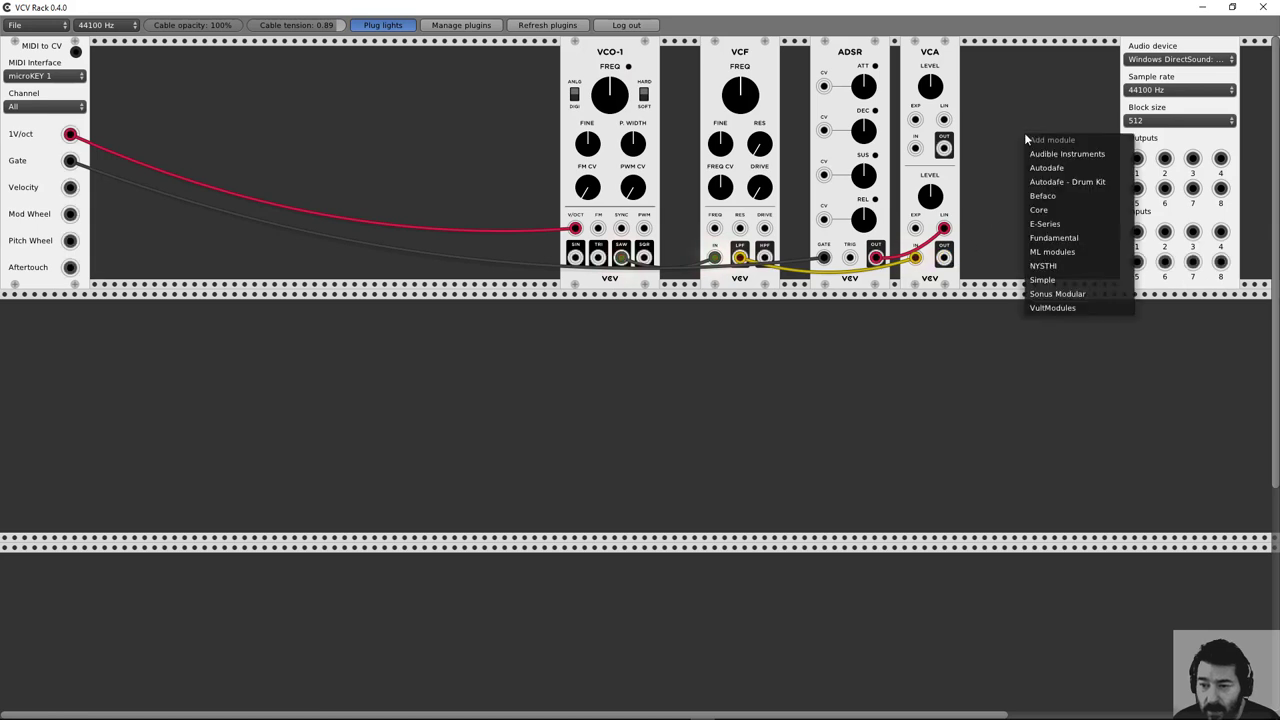
{"action": "mouse_move", "coordinate": [1060, 157]}
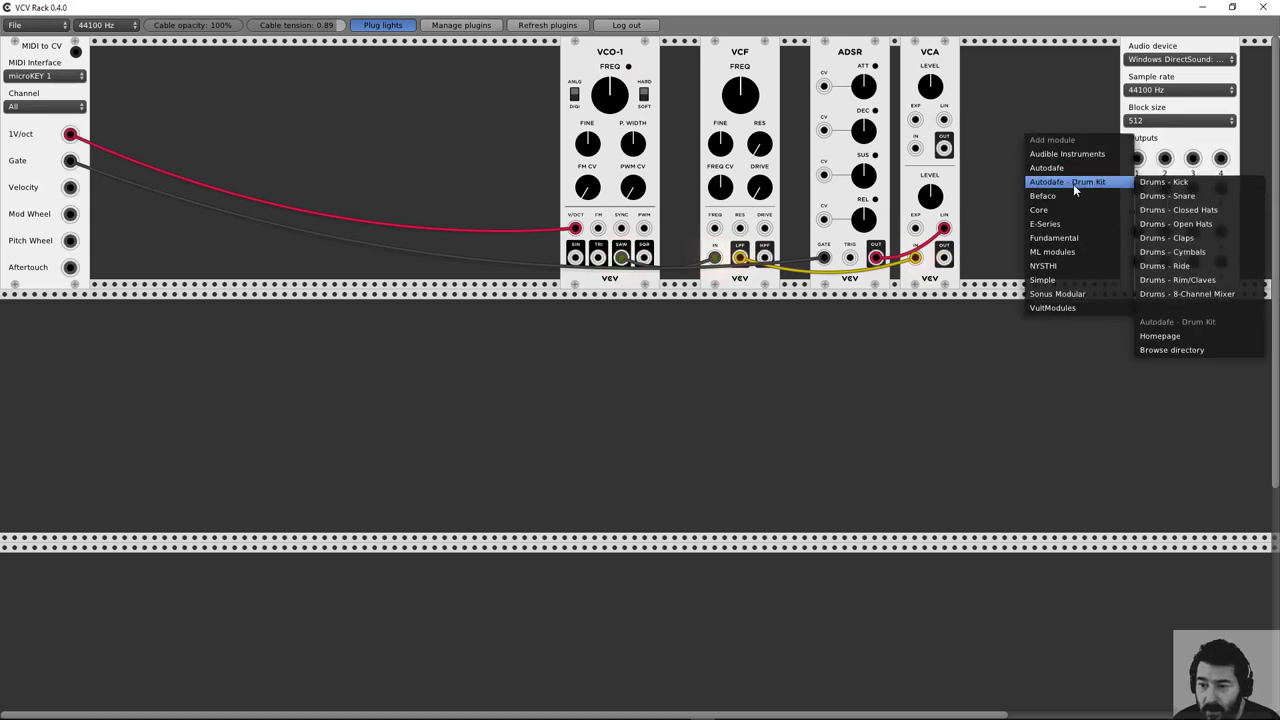
{"action": "mouse_move", "coordinate": [1060, 183]}
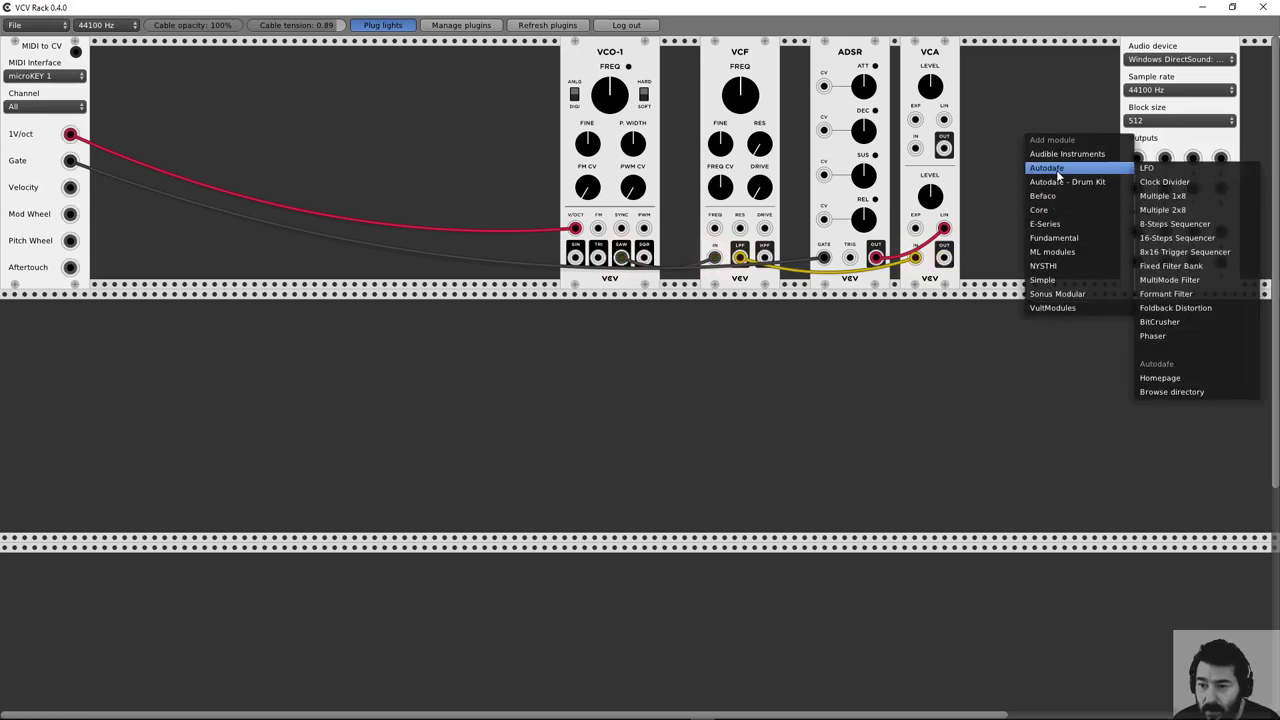
{"action": "left_click", "coordinate": [1175, 197]}
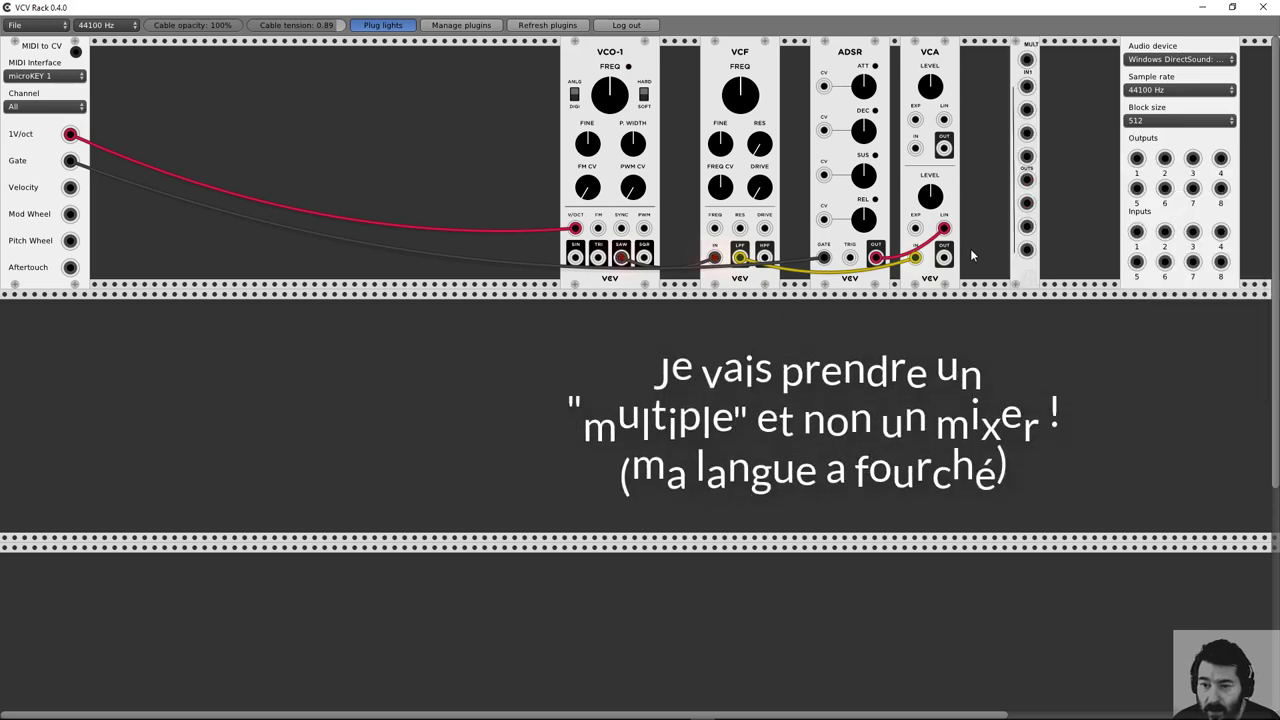
Route the lower VCA section's OUT through the Multiple to audio outputs 1 and 2, and place the Multiple directly against the audio module
{"action": "left_click_drag", "start_coordinate": [943, 257], "coordinate": [1136, 158]}
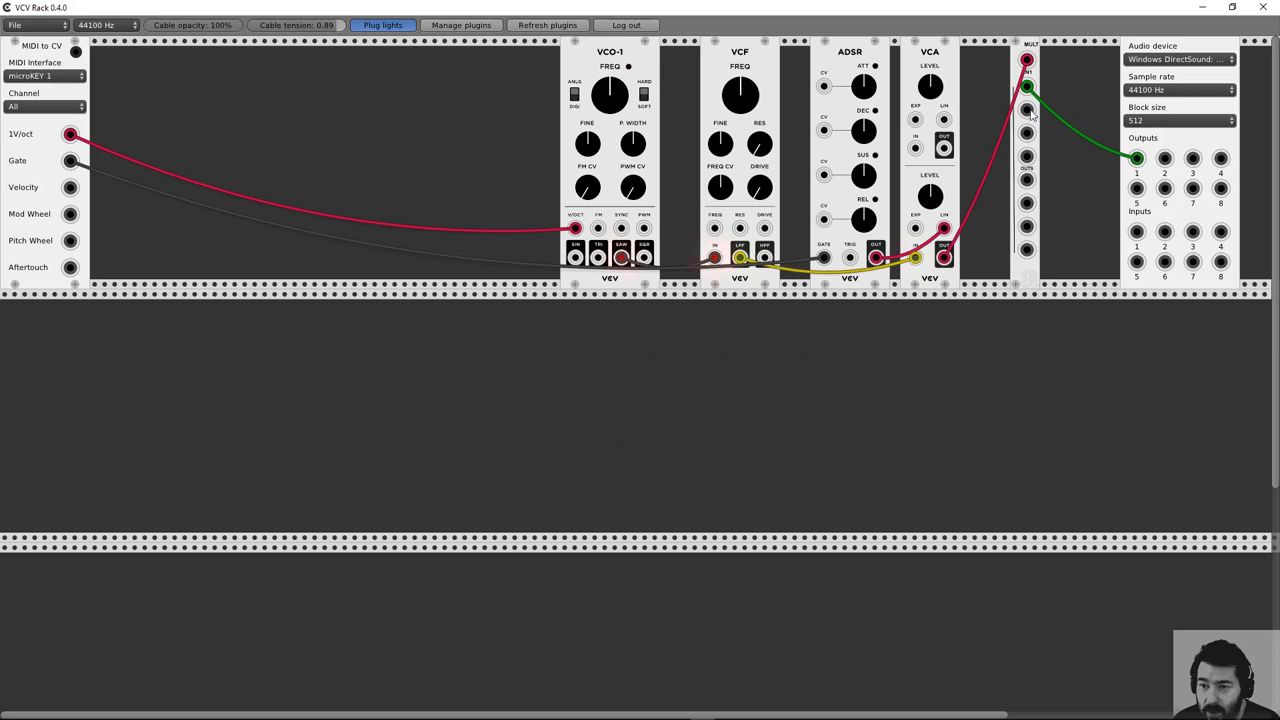
{"action": "left_click_drag", "start_coordinate": [1027, 110], "coordinate": [1164, 158]}
{"action": "left_click_drag", "start_coordinate": [1040, 58], "coordinate": [1116, 60]}
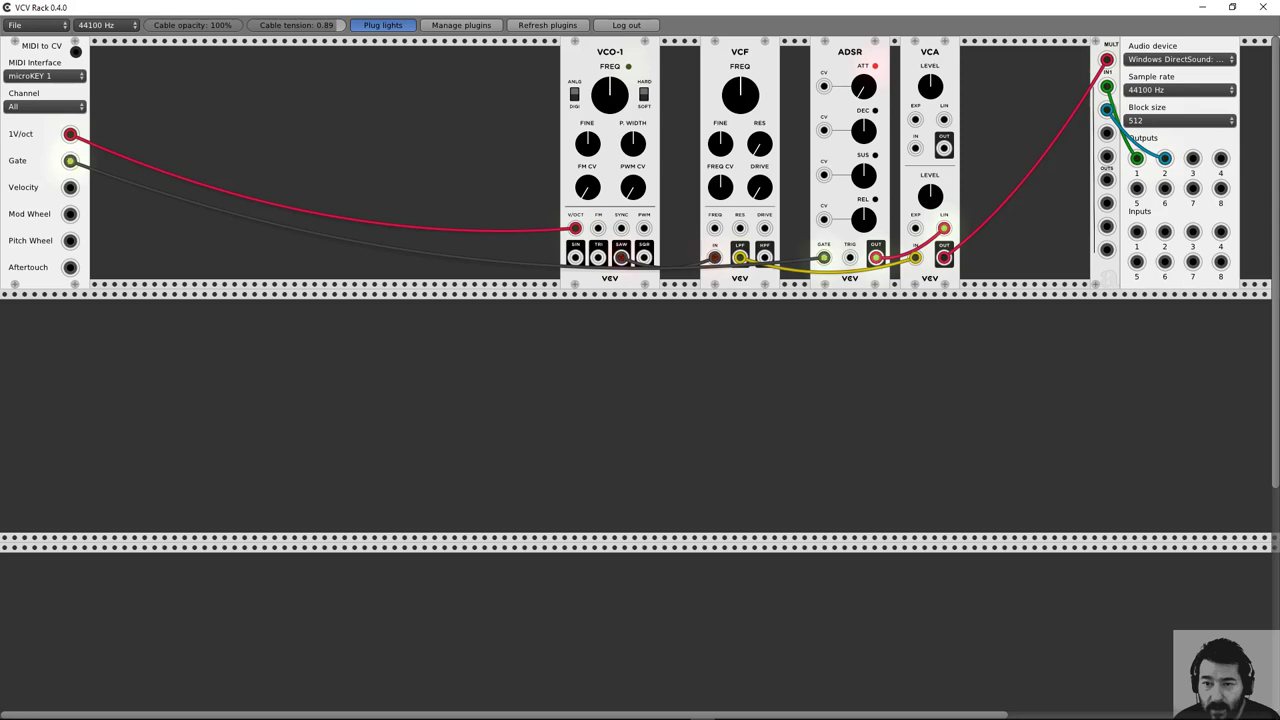
Set the ADSR's attack to minimum and shorten its decay, and raise the VCF's FREQ above its centre setting
{"action": "left_click_drag", "start_coordinate": [869, 91], "coordinate": [869, 20]}
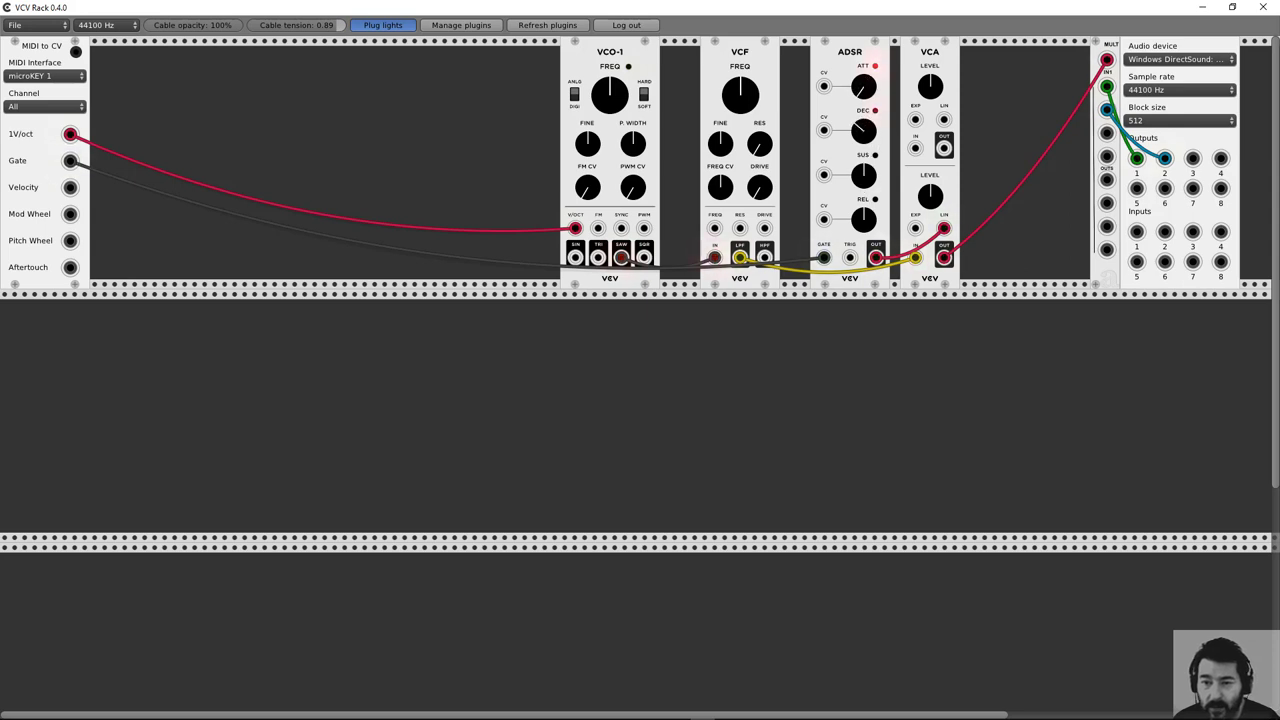
{"action": "left_click_drag", "start_coordinate": [729, 104], "coordinate": [729, 10]}
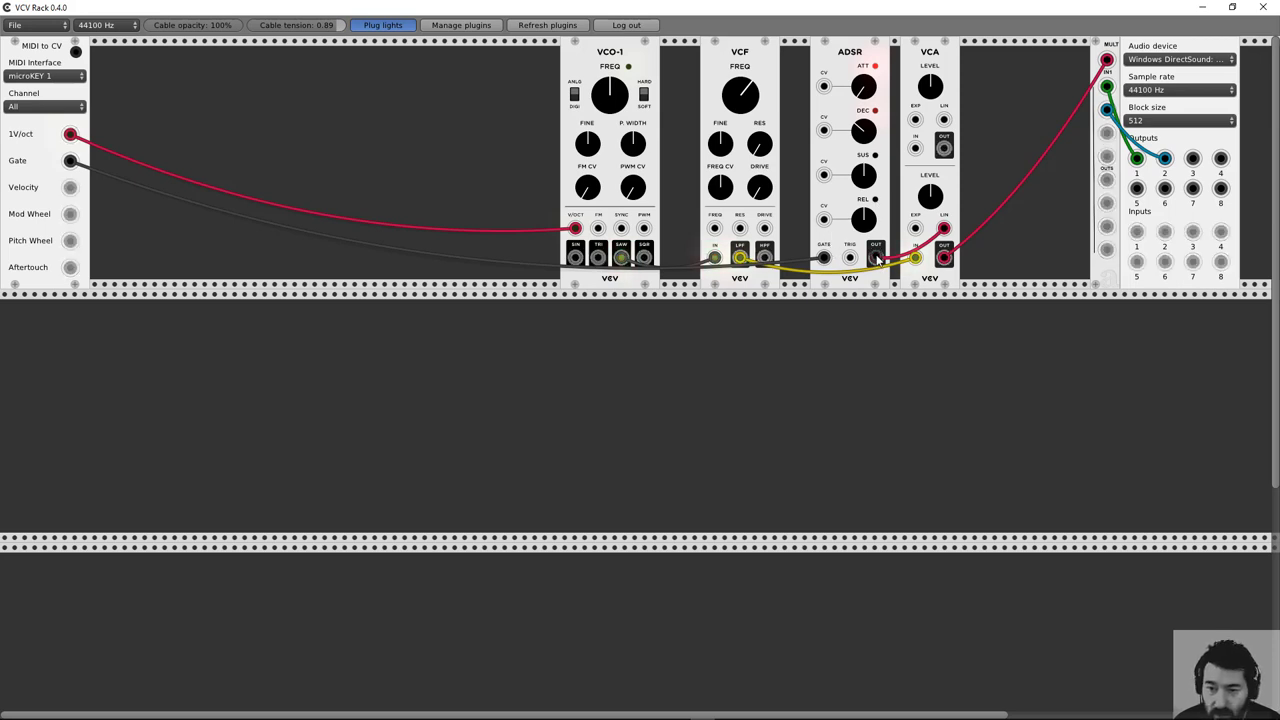
Patch the ADSR's OUT into the VCF's FREQ input, raise the FREQ CV amount and lower the VCF's FREQ
{"action": "left_click_drag", "start_coordinate": [876, 258], "coordinate": [714, 229]}
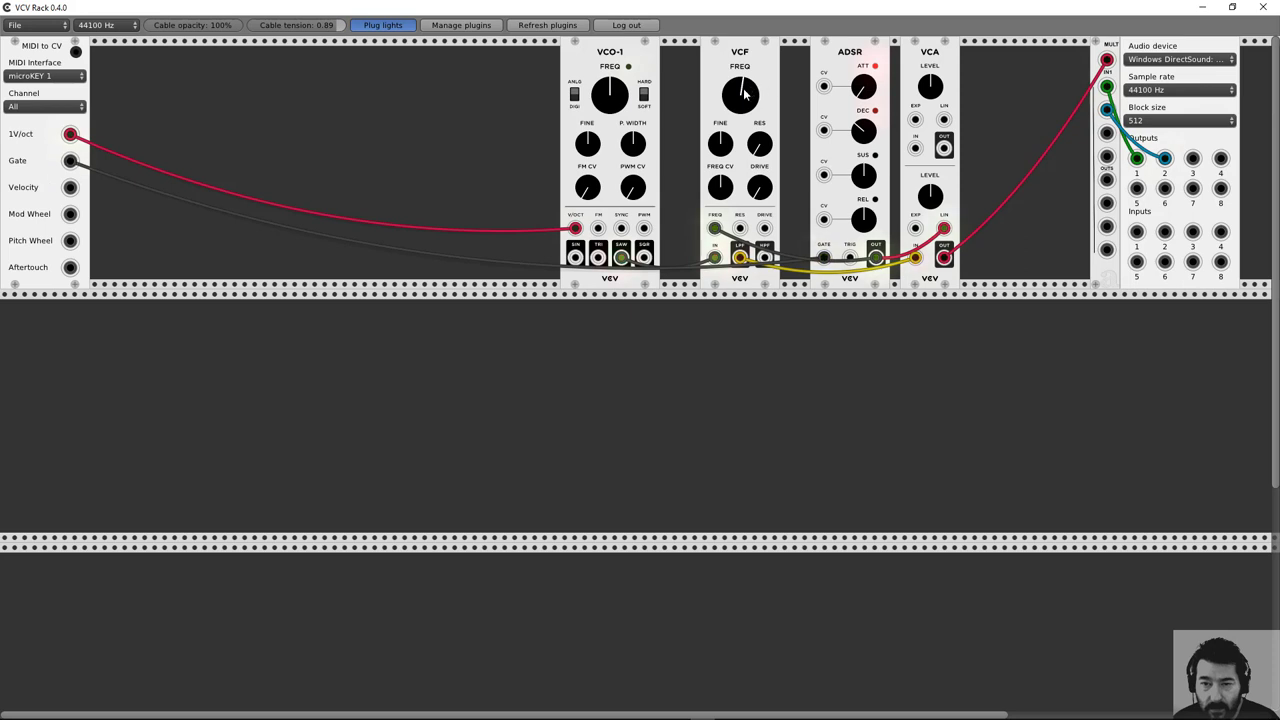
{"action": "left_click_drag", "start_coordinate": [746, 91], "coordinate": [746, 130]}
{"action": "left_click_drag", "start_coordinate": [728, 187], "coordinate": [728, 103]}
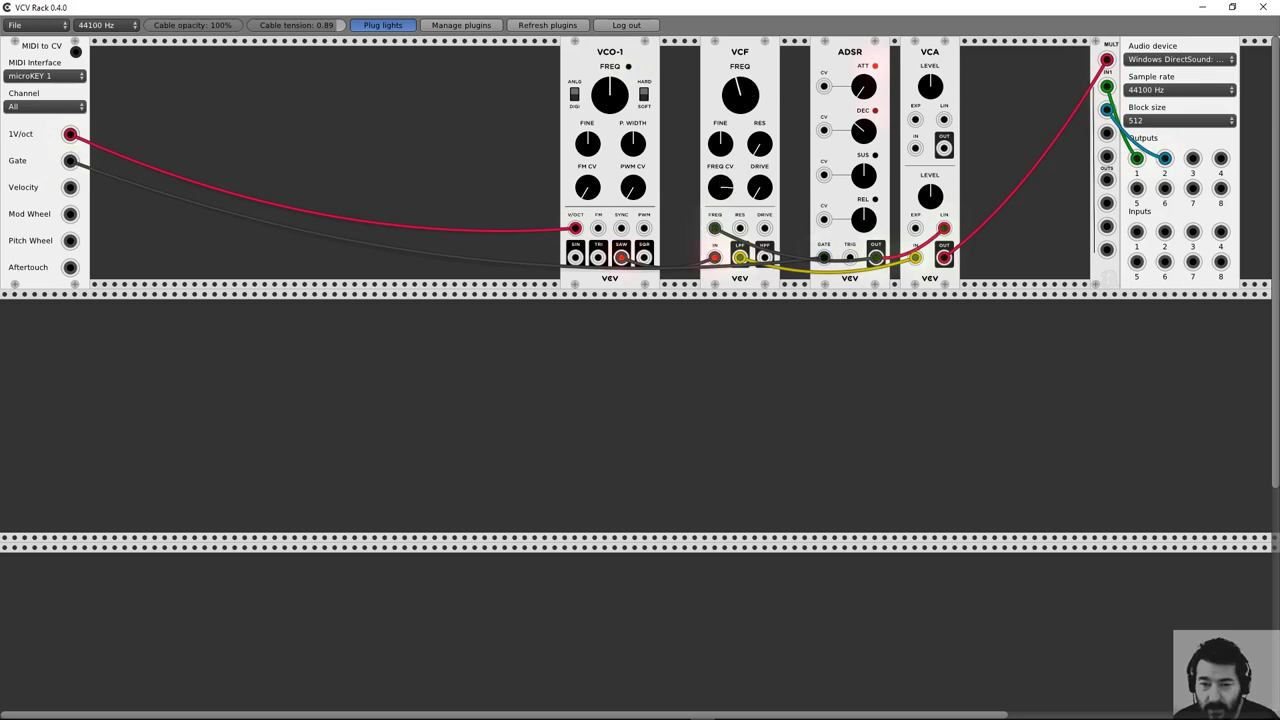
{"action": "left_click_drag", "start_coordinate": [728, 103], "coordinate": [748, 119]}
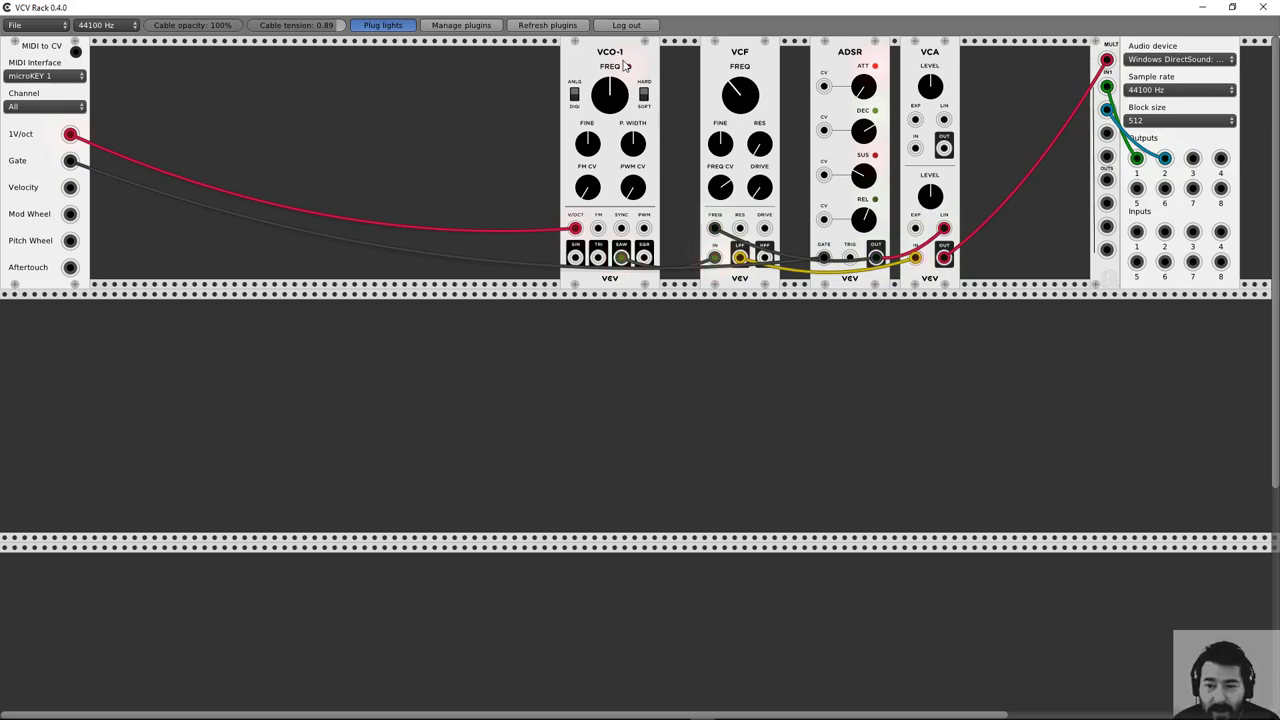
Delete the VCO-1, VCF, VCA, ADSR and Multiple modules, keeping only the MIDI and audio modules
{"action": "key", "text": "Delete"}
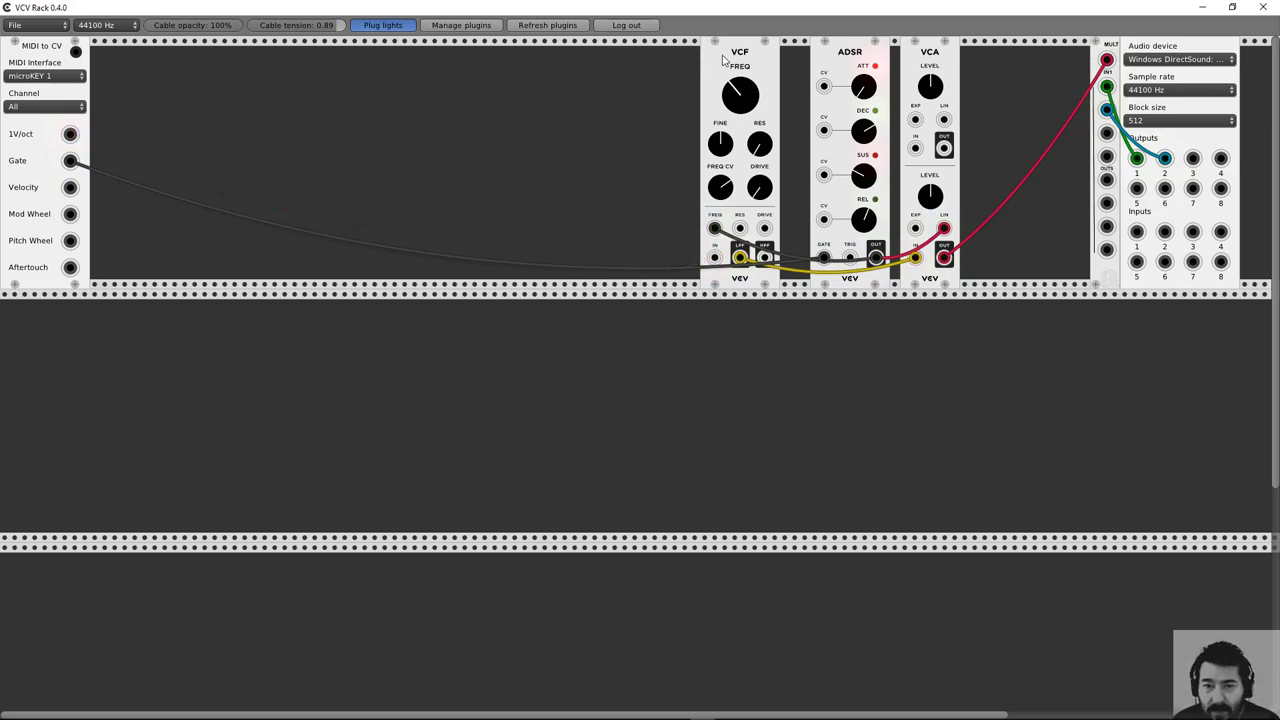
{"action": "key", "text": "Delete"}
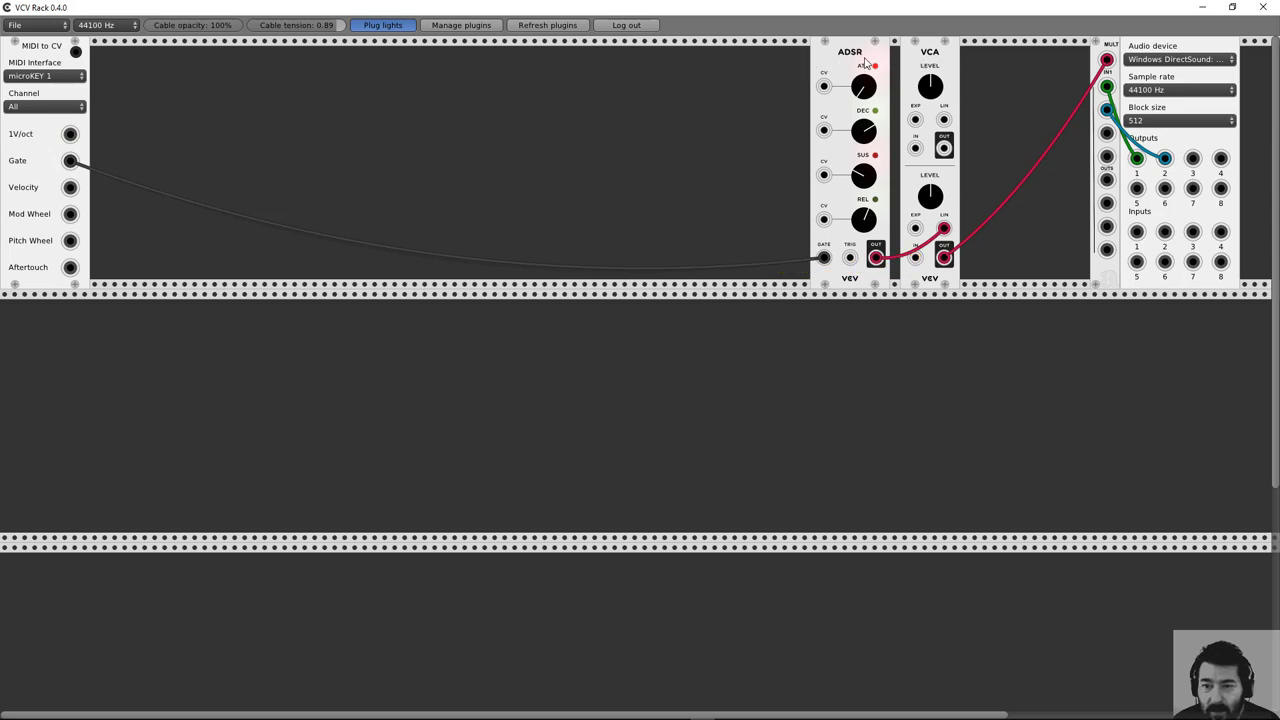
{"action": "key", "text": "Delete"}
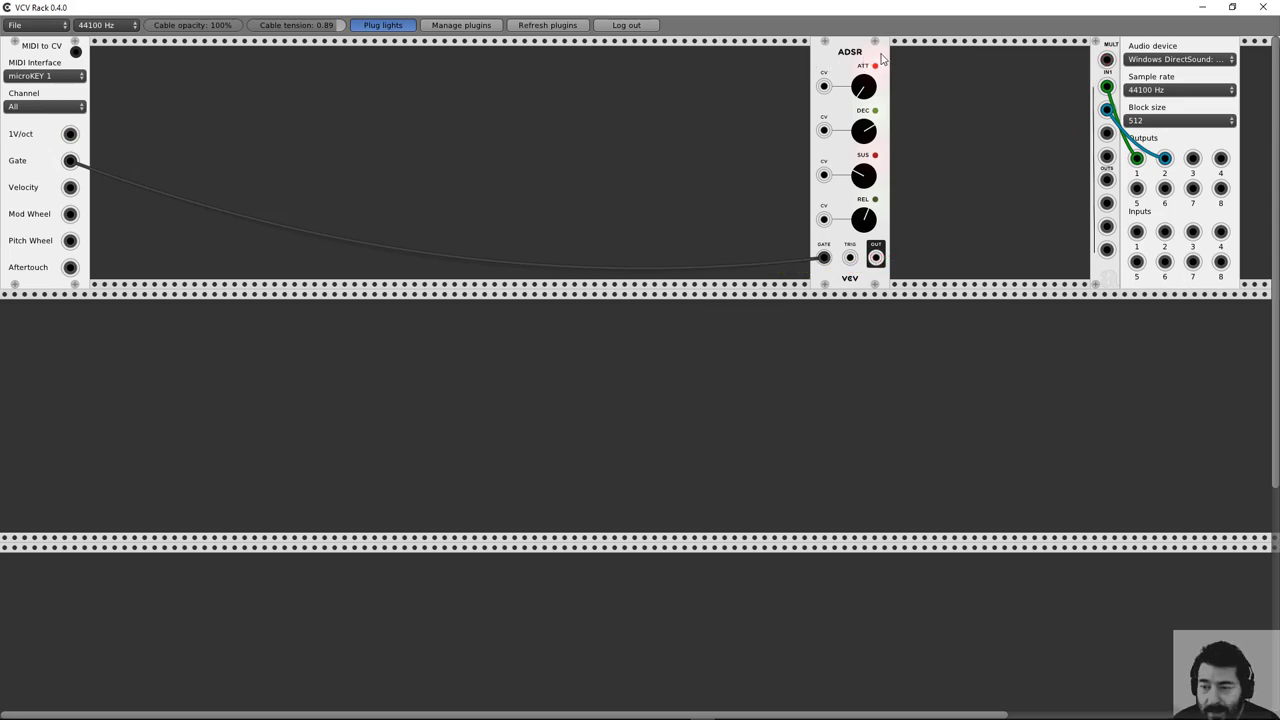
{"action": "key", "text": "Delete"}
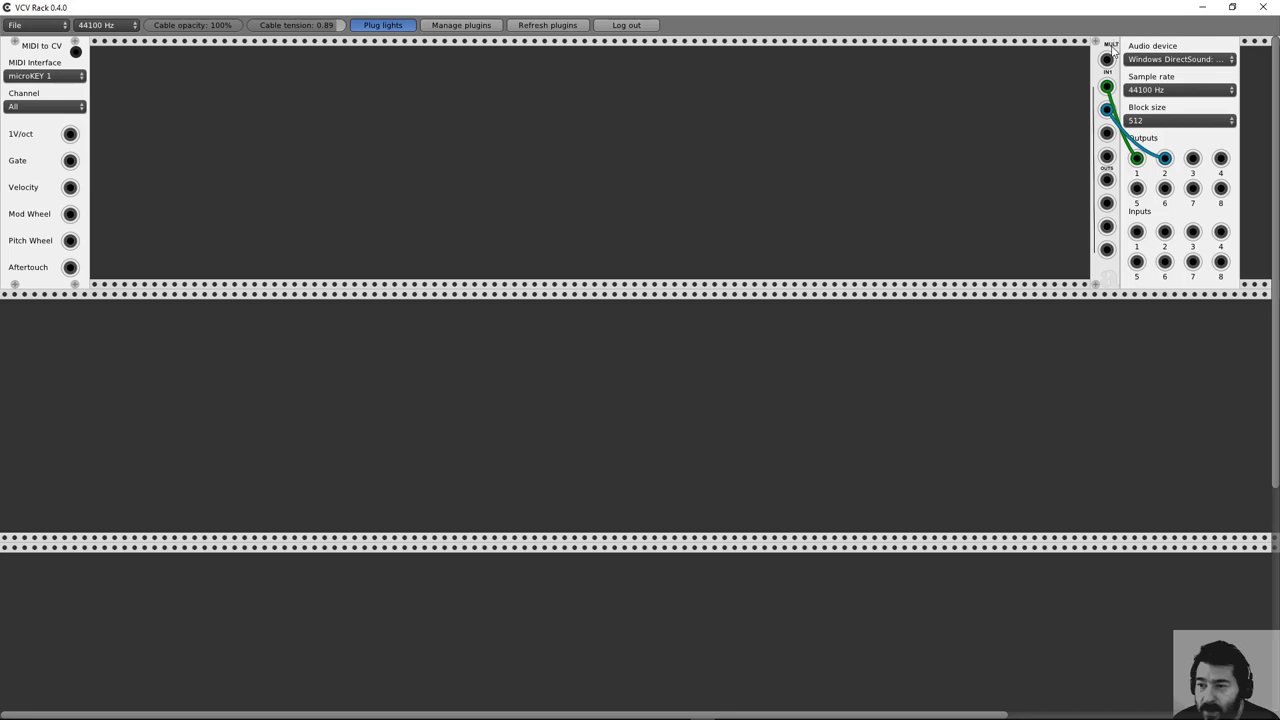
{"action": "key", "text": "Delete"}
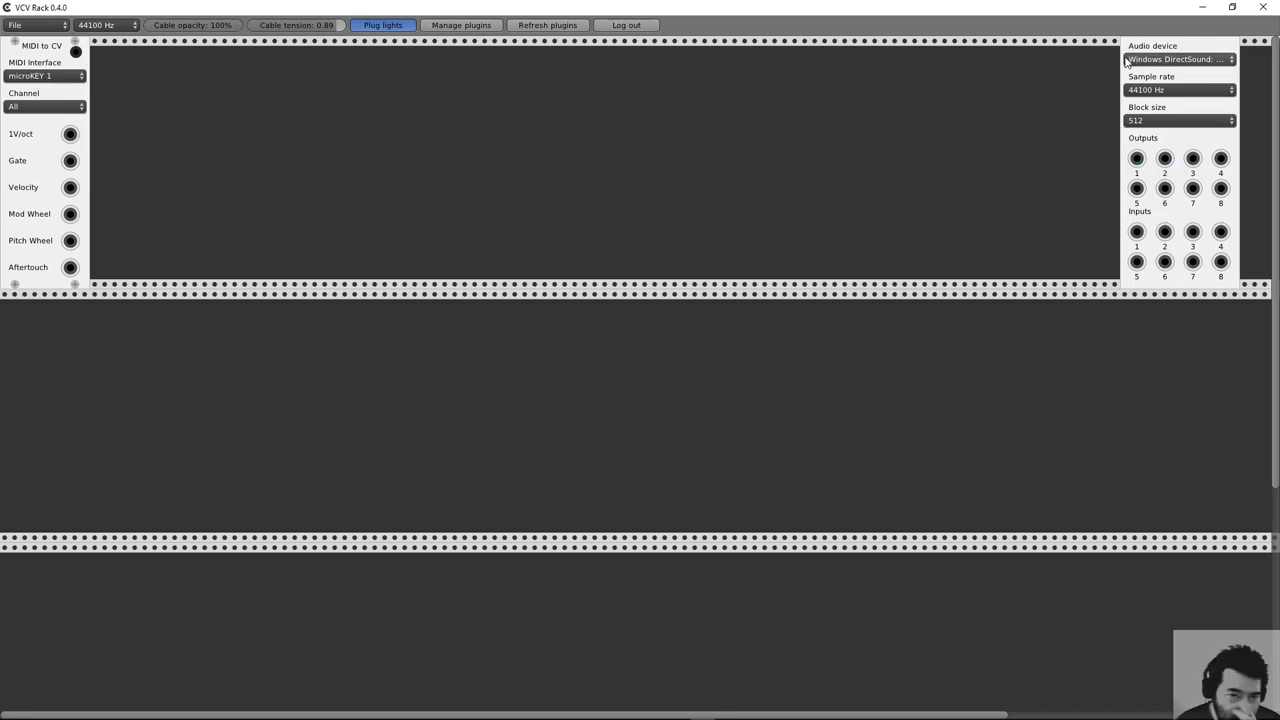
Open the saved patch seq ritournelle-b.vcv from the odpatches folder
{"action": "left_click", "coordinate": [53, 28]}
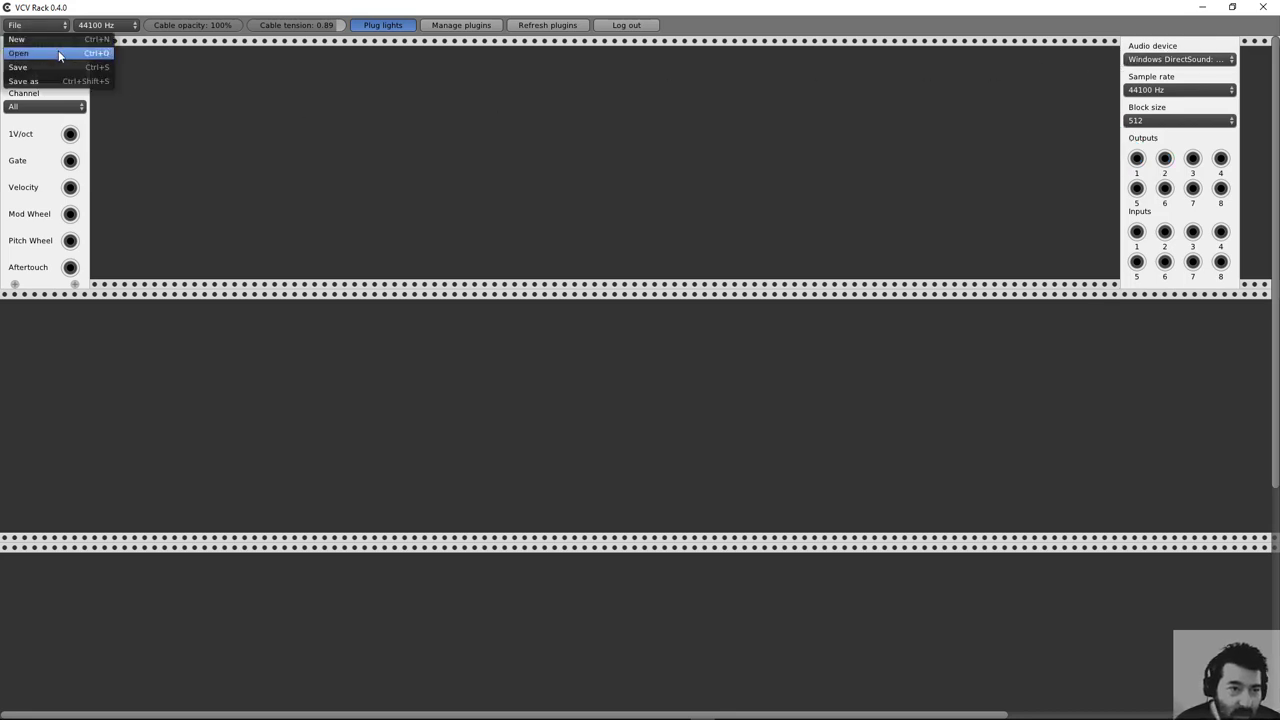
{"action": "left_click", "coordinate": [58, 51]}
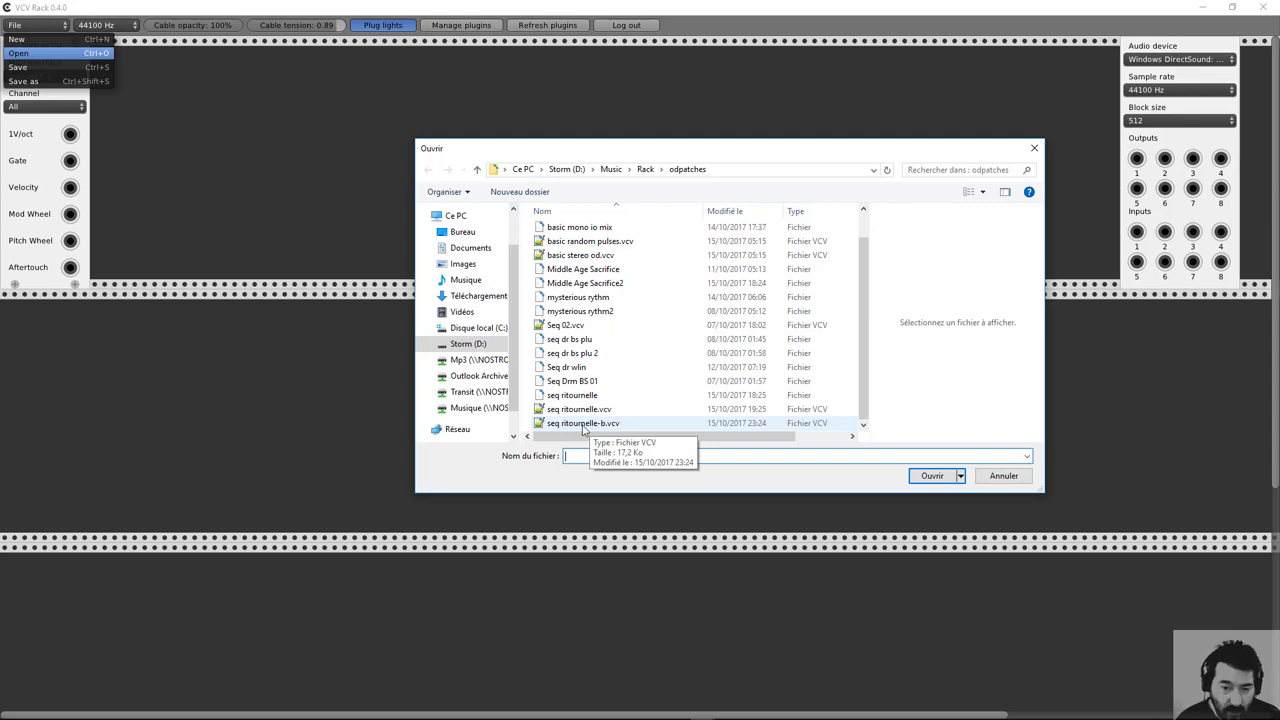
{"action": "double_click", "coordinate": [583, 424]}
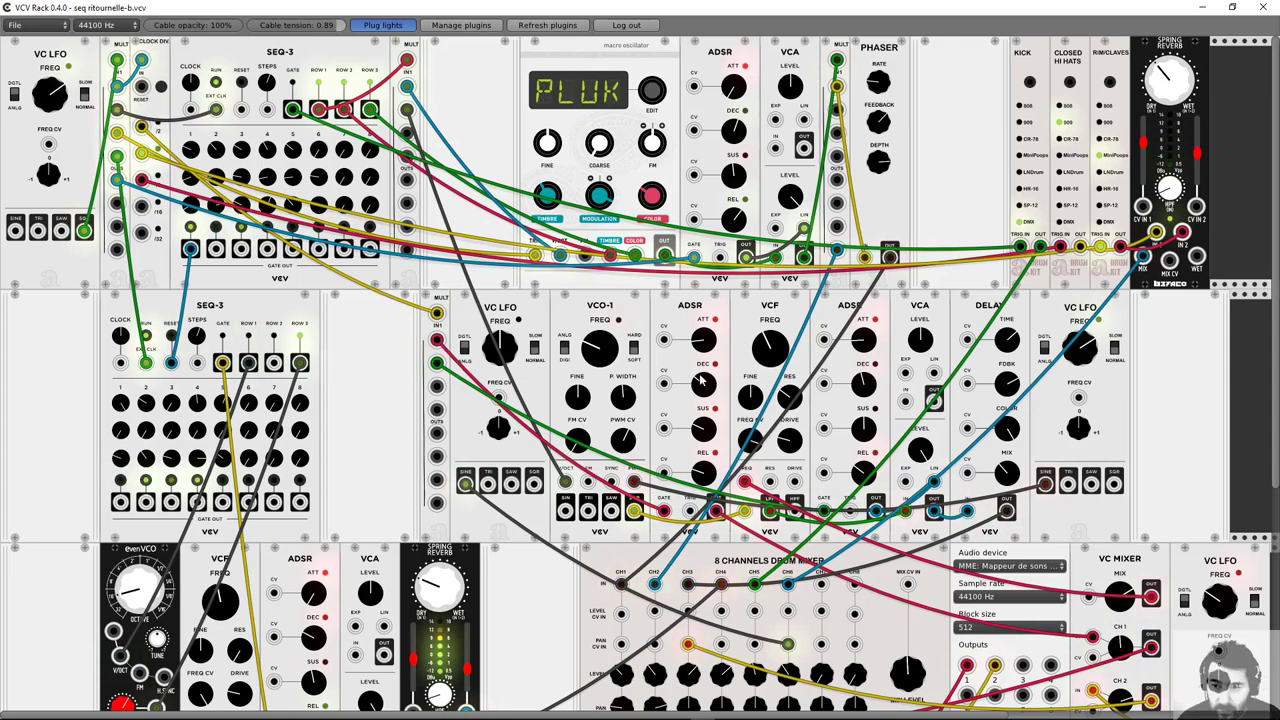
Examine the patch's sequencers, voices and drum modules, and how they feed the 8 Channels Drum Mixer and the audio outputs
{"action": "scroll", "coordinate": [710, 400], "scroll_direction": "down", "scroll_amount": 4}
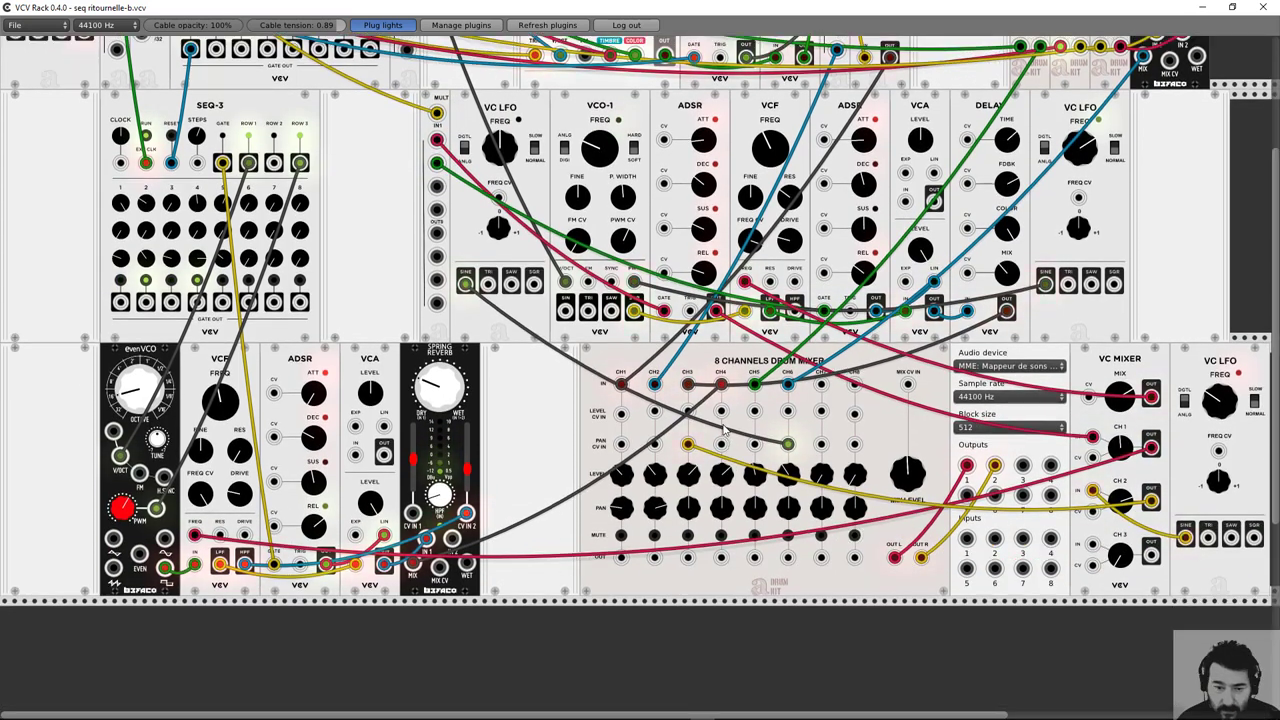
{"action": "scroll", "coordinate": [720, 425], "scroll_direction": "up", "scroll_amount": 3}
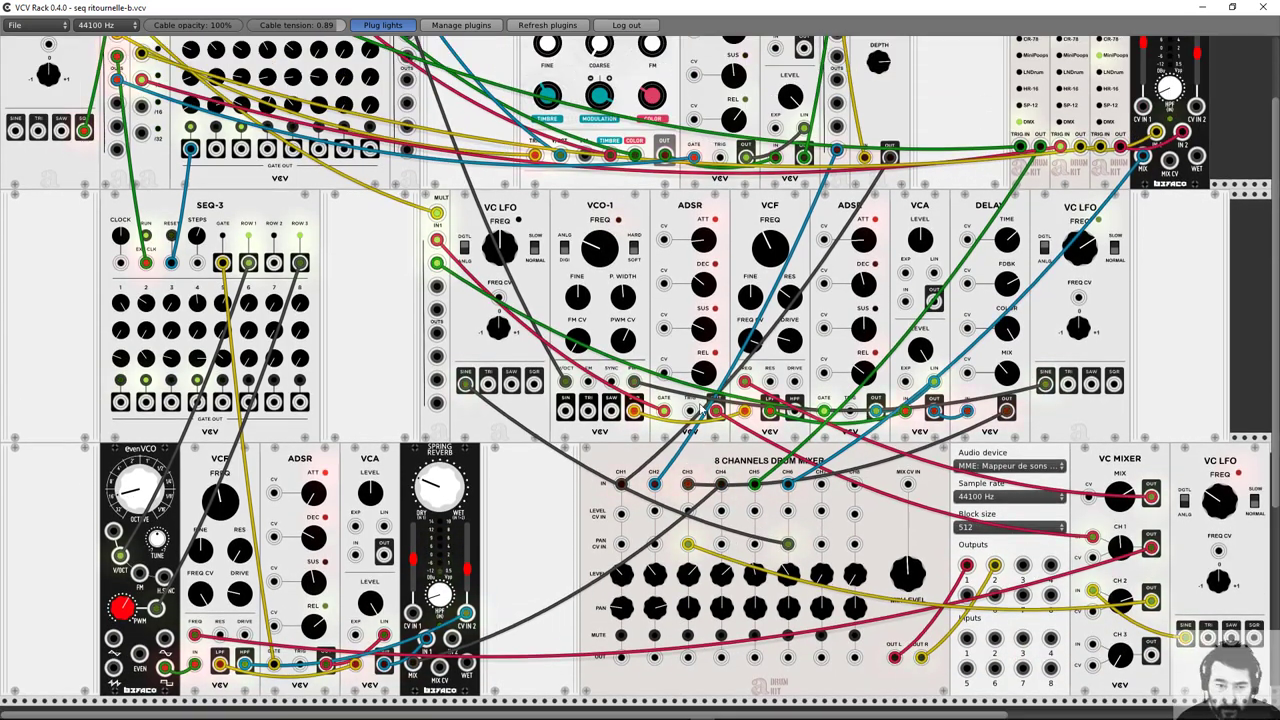
{"action": "scroll", "coordinate": [701, 411], "scroll_direction": "up", "scroll_amount": 3}
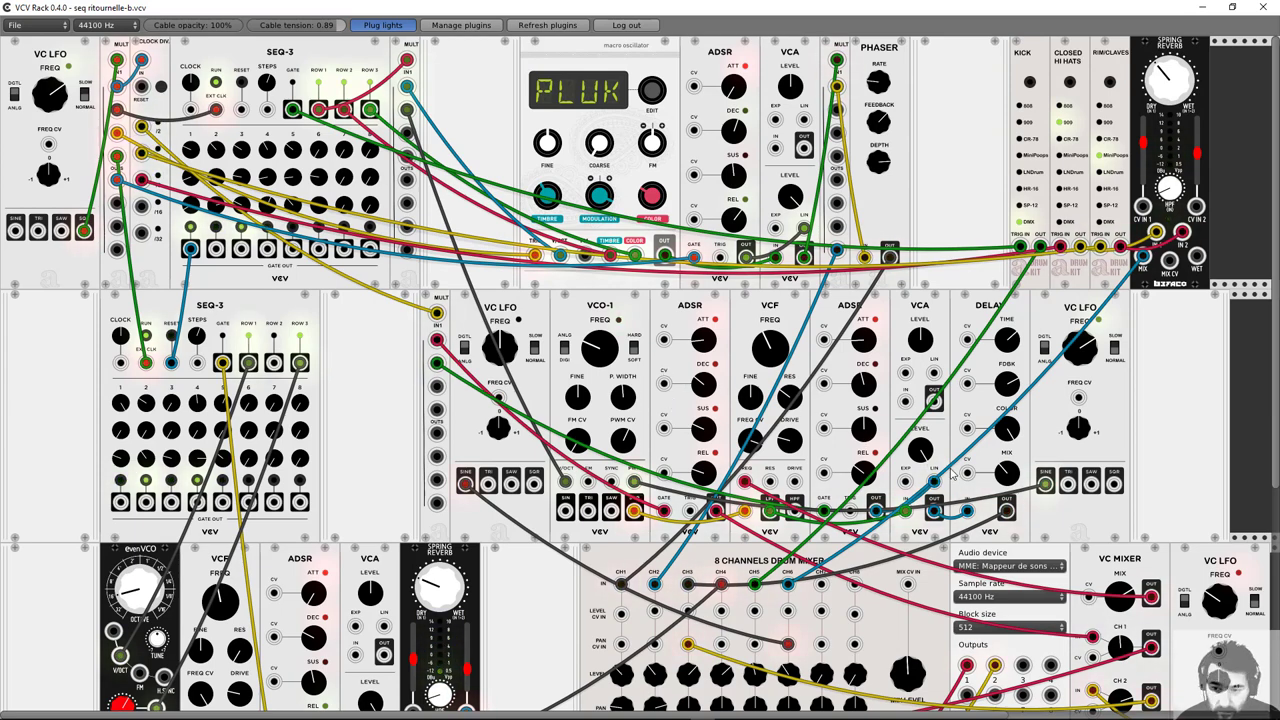
{"action": "scroll", "coordinate": [953, 477], "scroll_direction": "down", "scroll_amount": 5}
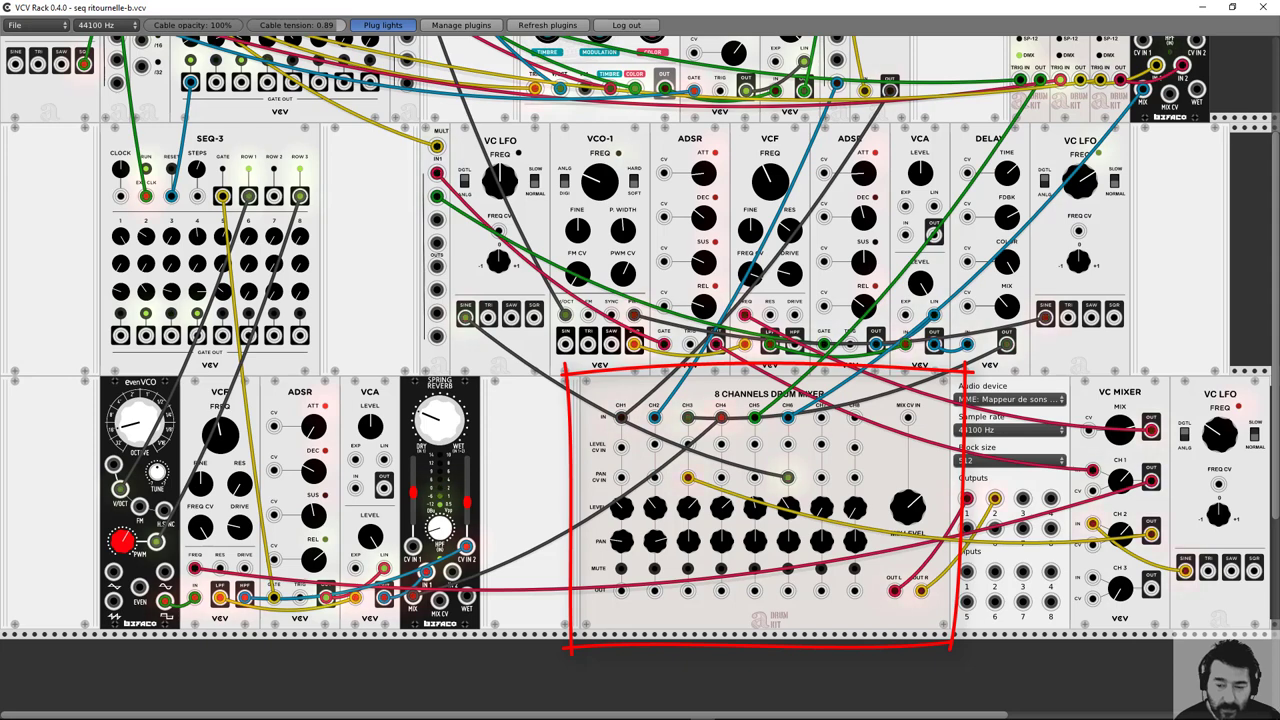
{"action": "scroll", "coordinate": [552, 368], "scroll_direction": "up", "scroll_amount": 4}
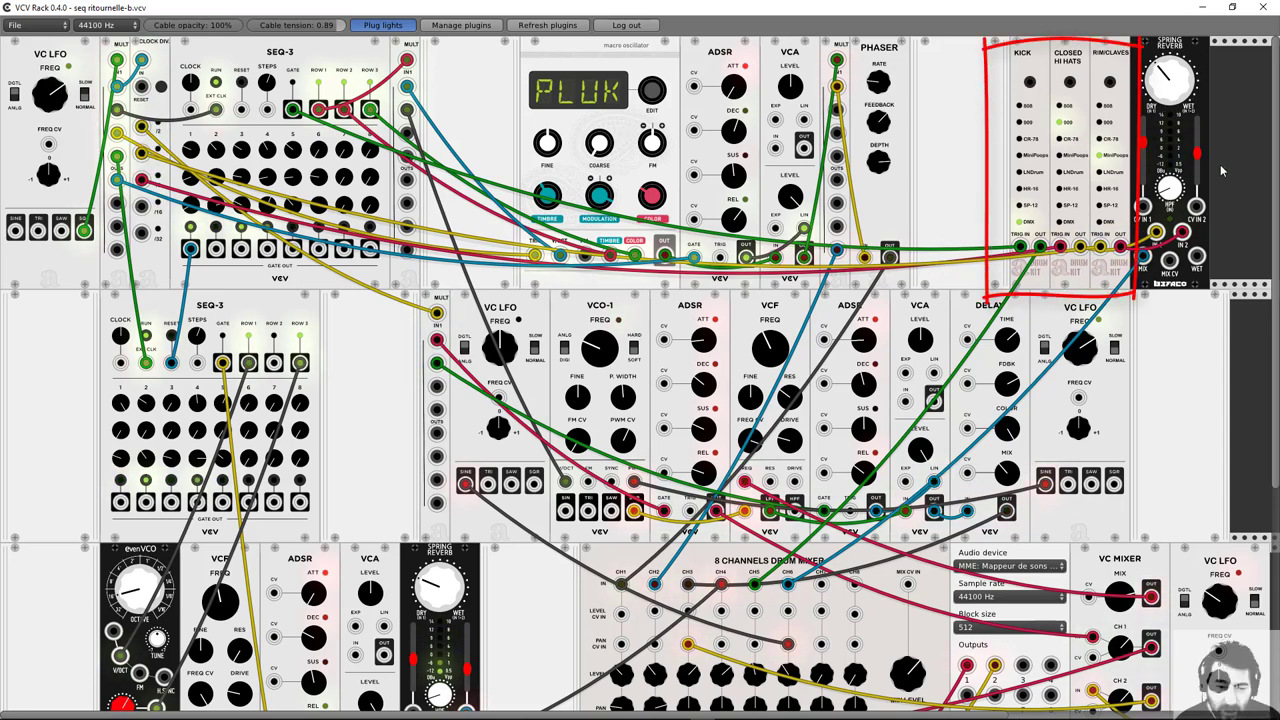
{"action": "scroll", "coordinate": [395, 388], "scroll_direction": "down", "scroll_amount": 3}
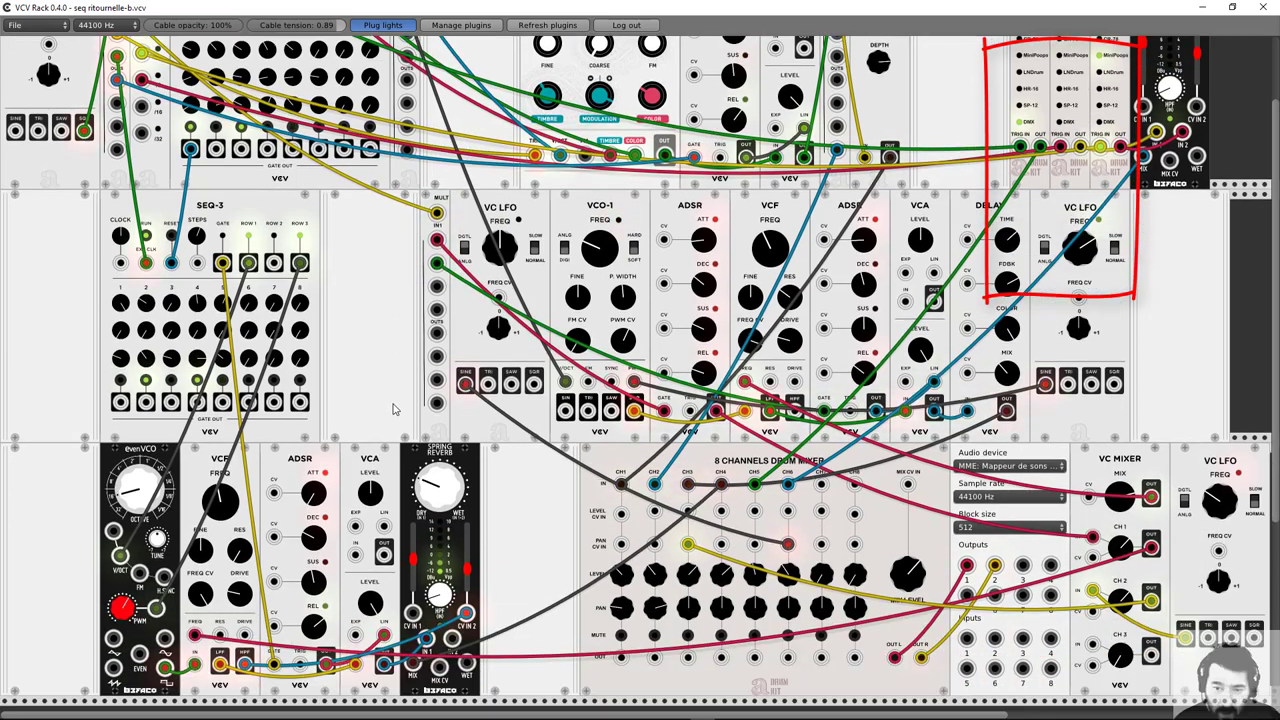
{"action": "scroll", "coordinate": [395, 388], "scroll_direction": "down", "scroll_amount": 1}
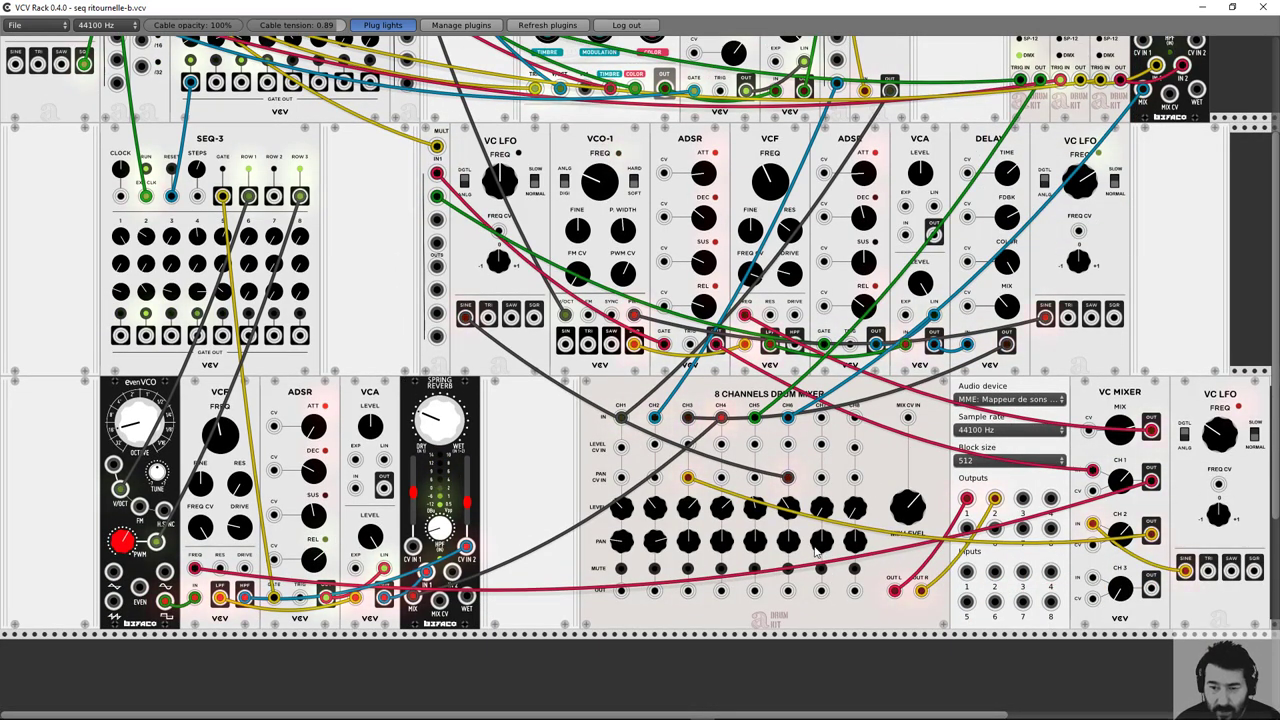
{"action": "scroll", "coordinate": [772, 492], "scroll_direction": "up", "scroll_amount": 4}
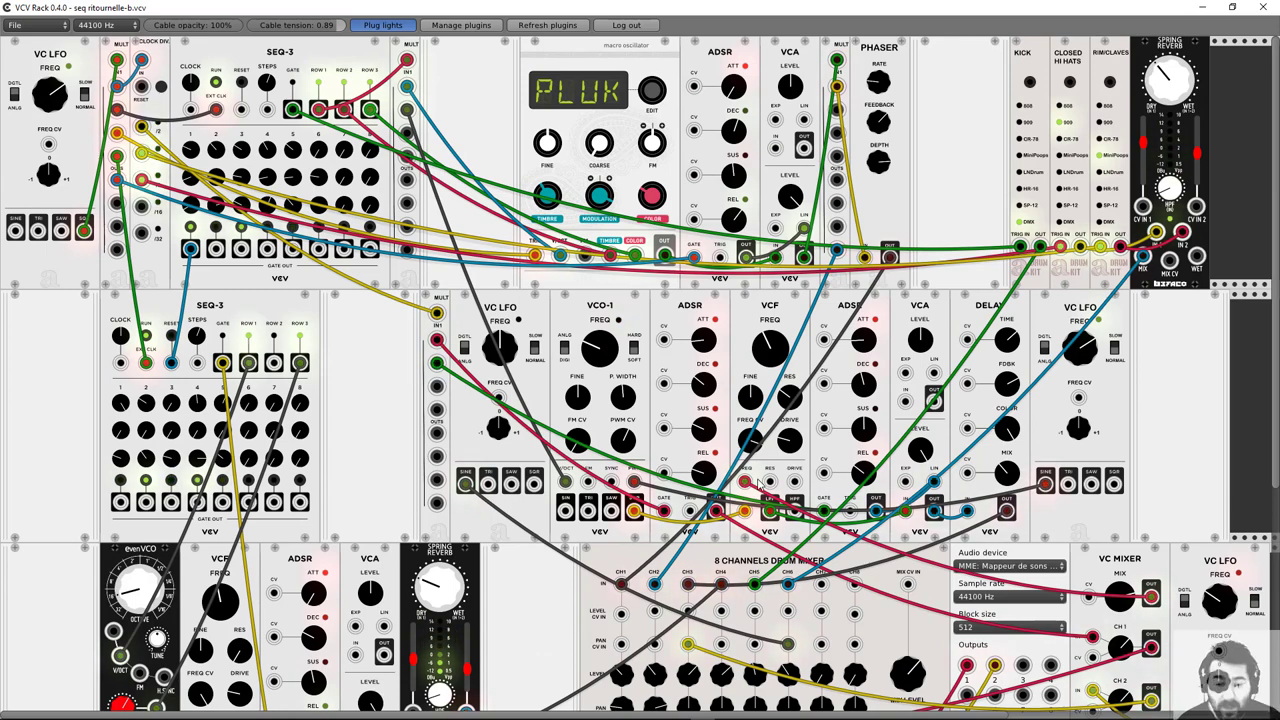
Start a new empty patch, switch to Audacity and move its window out of the way of the rack
{"action": "key", "text": "ctrl+n"}
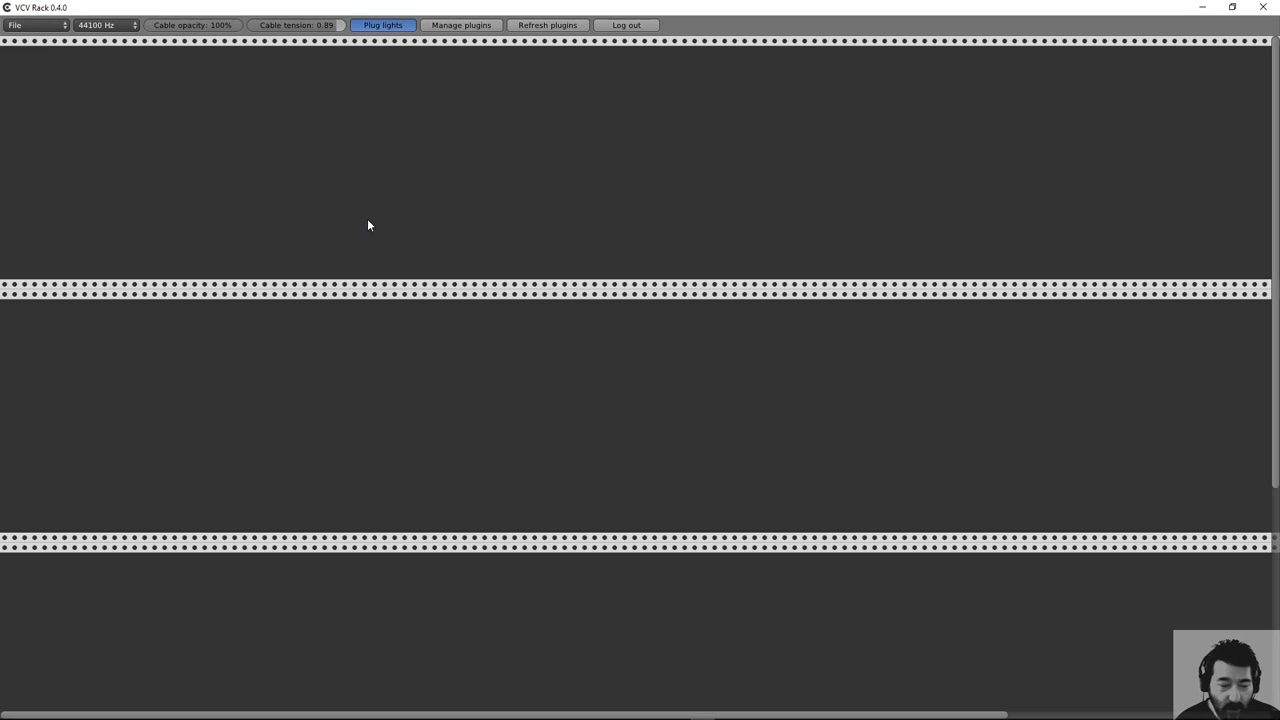
{"action": "mouse_move", "coordinate": [234, 718]}
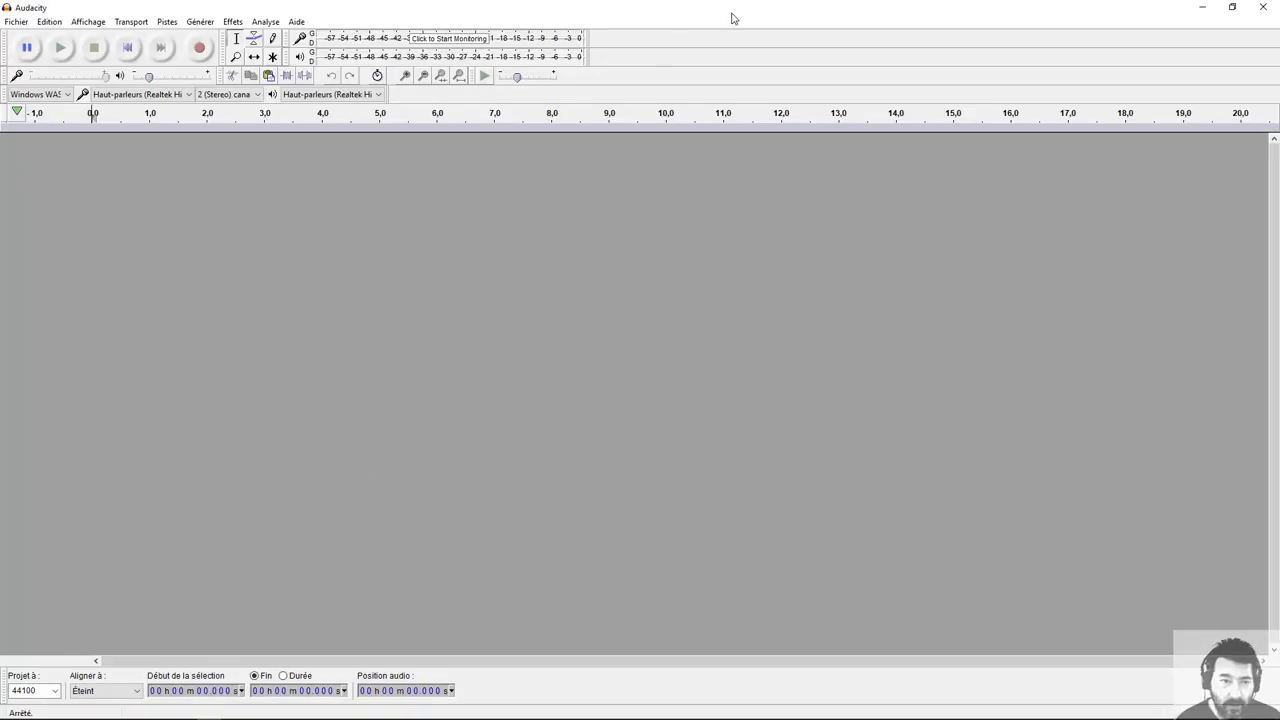
{"action": "left_click_drag", "start_coordinate": [732, 14], "coordinate": [0, 180]}
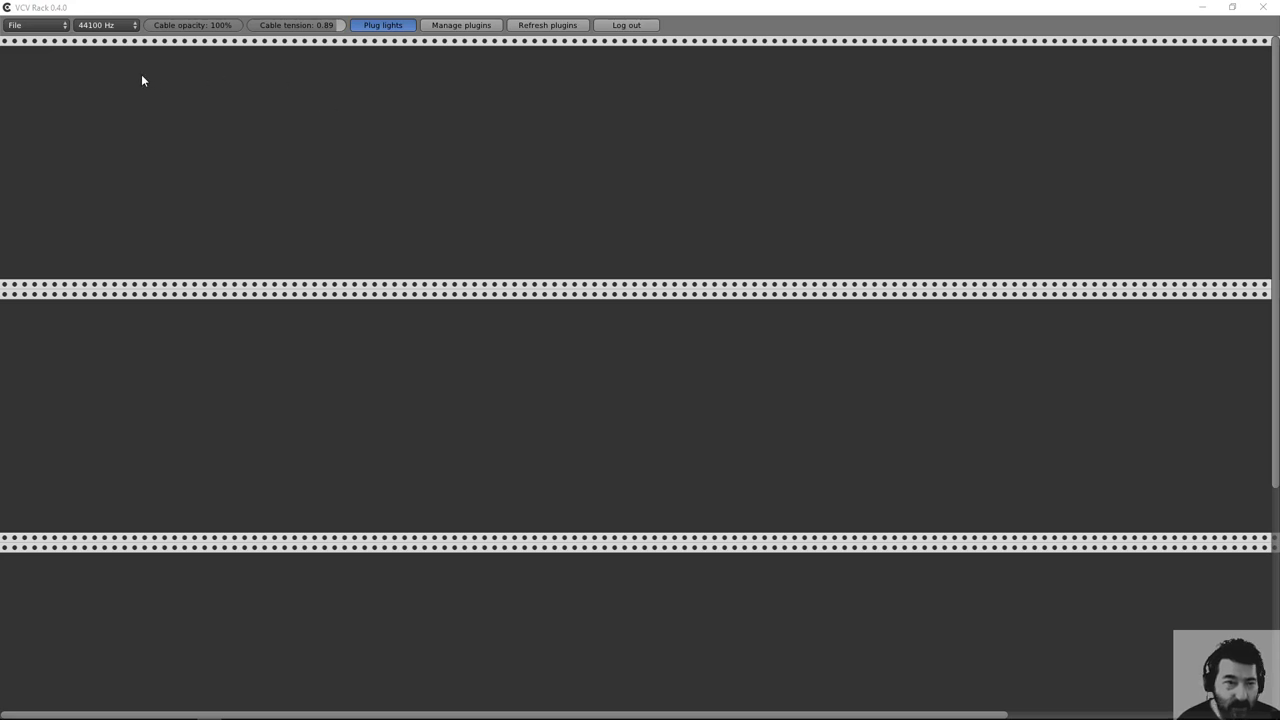
Load the patch seq ritournelle-b.vcv into the empty rack again
{"action": "left_click", "coordinate": [35, 25]}
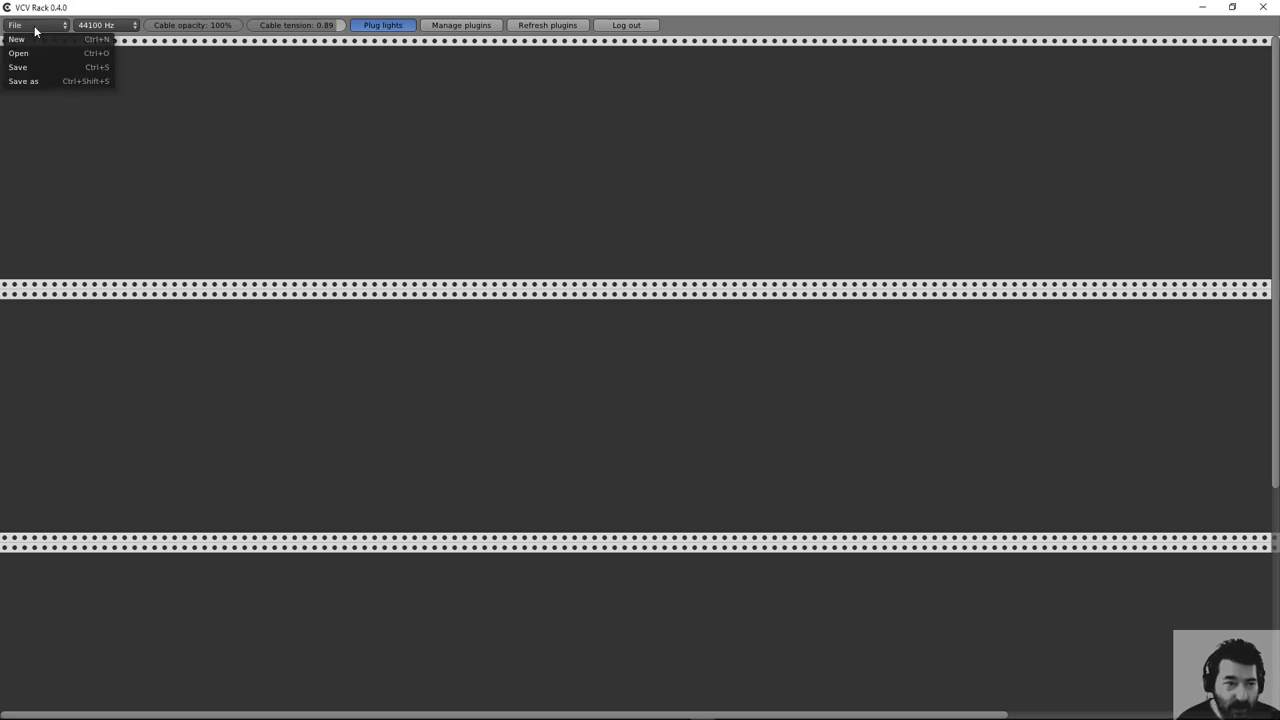
{"action": "left_click", "coordinate": [38, 53]}
{"action": "scroll", "coordinate": [598, 372], "scroll_direction": "down", "scroll_amount": 1}
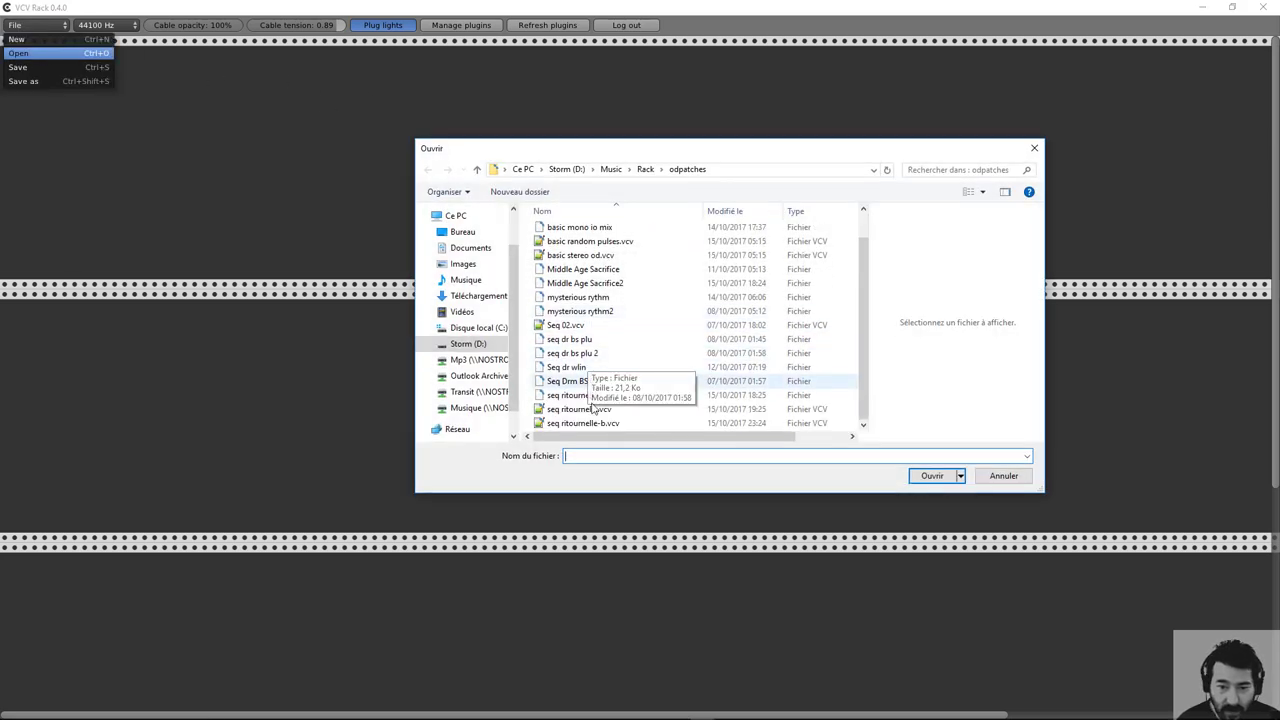
{"action": "double_click", "coordinate": [580, 425]}
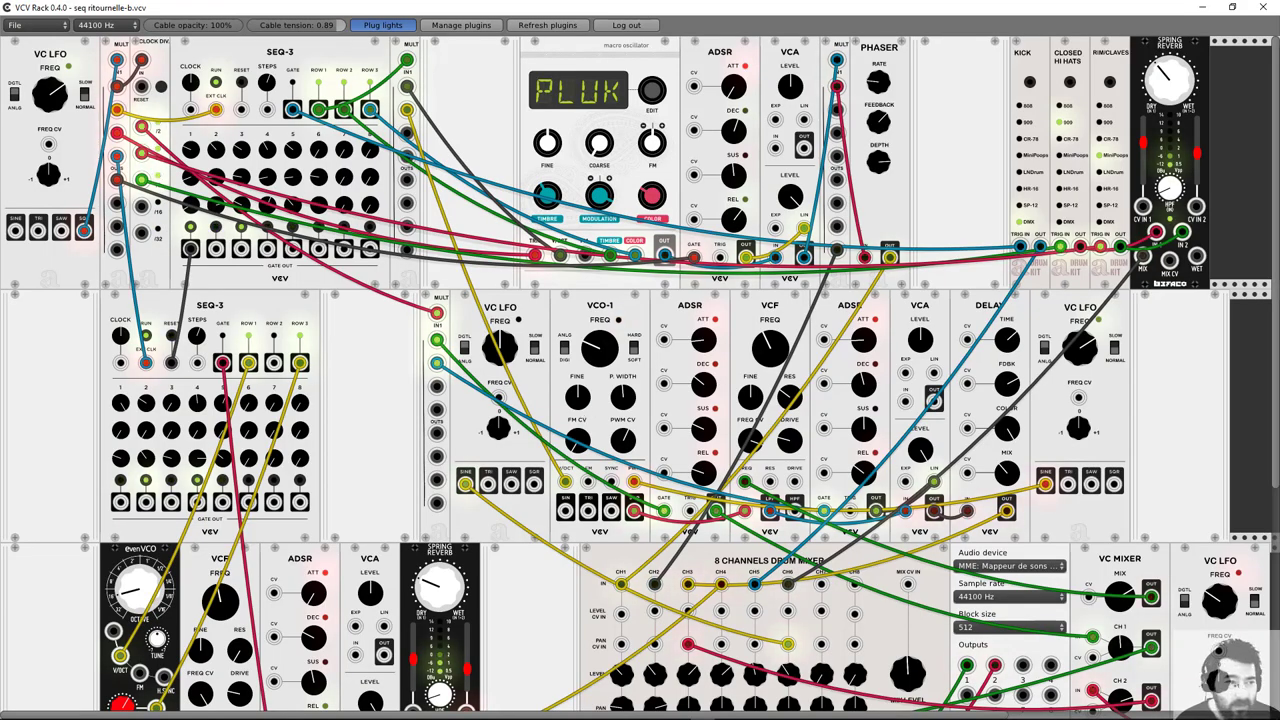
Place the Audacity window over the rack and start recording the patch's sound
{"action": "left_click_drag", "start_coordinate": [0, 222], "coordinate": [835, 153]}
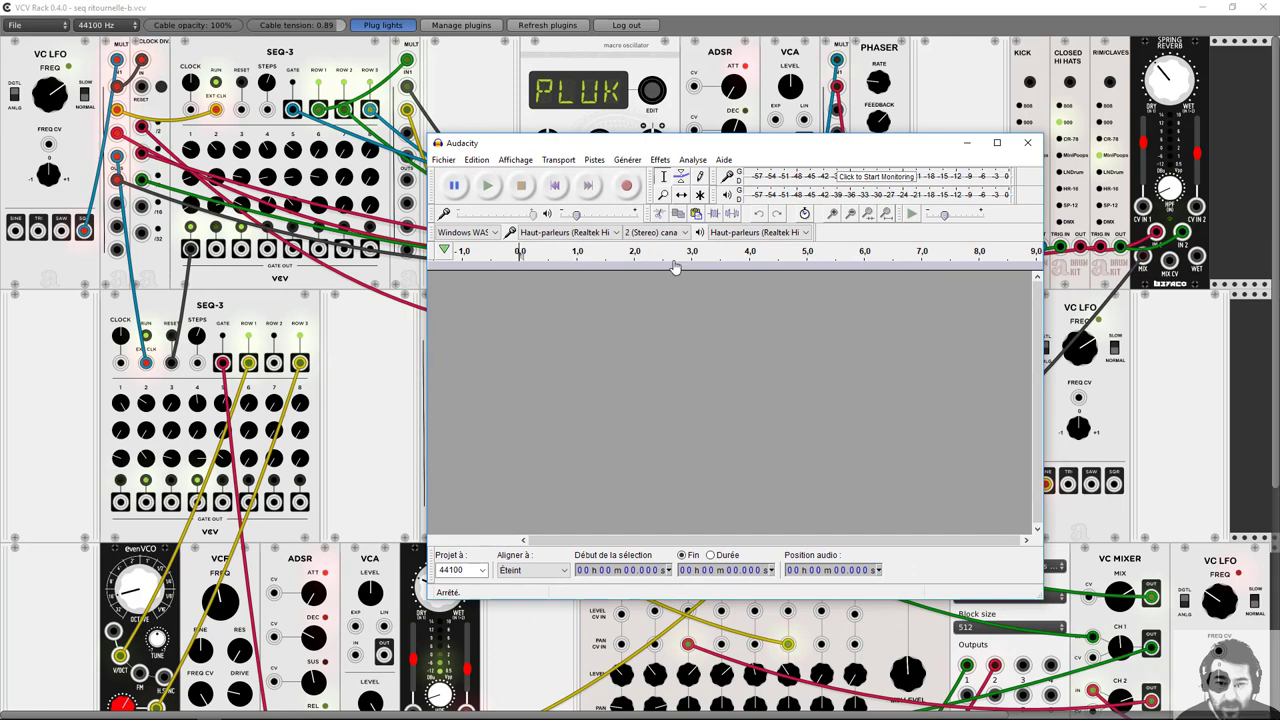
{"action": "left_click", "coordinate": [627, 187]}
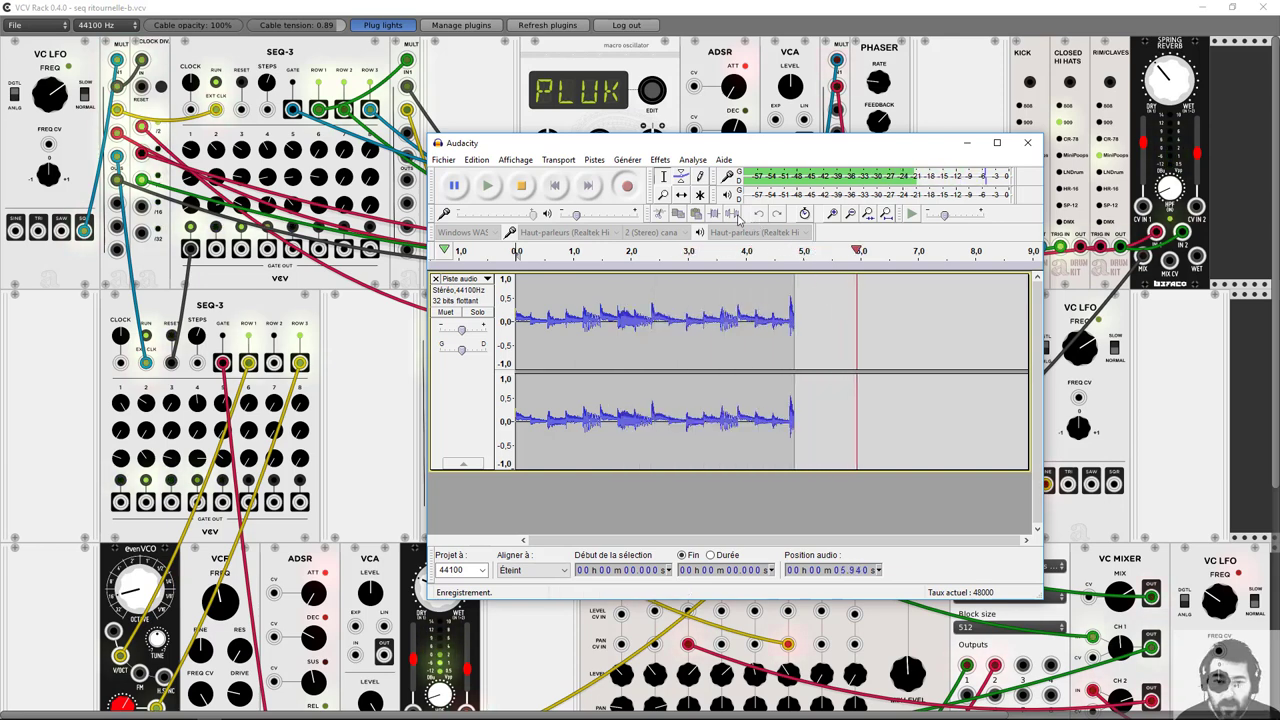
Stop the Audacity recording, get the rack window out of the way and play back the recorded track
{"action": "left_click", "coordinate": [521, 187]}
{"action": "left_click", "coordinate": [630, 10]}
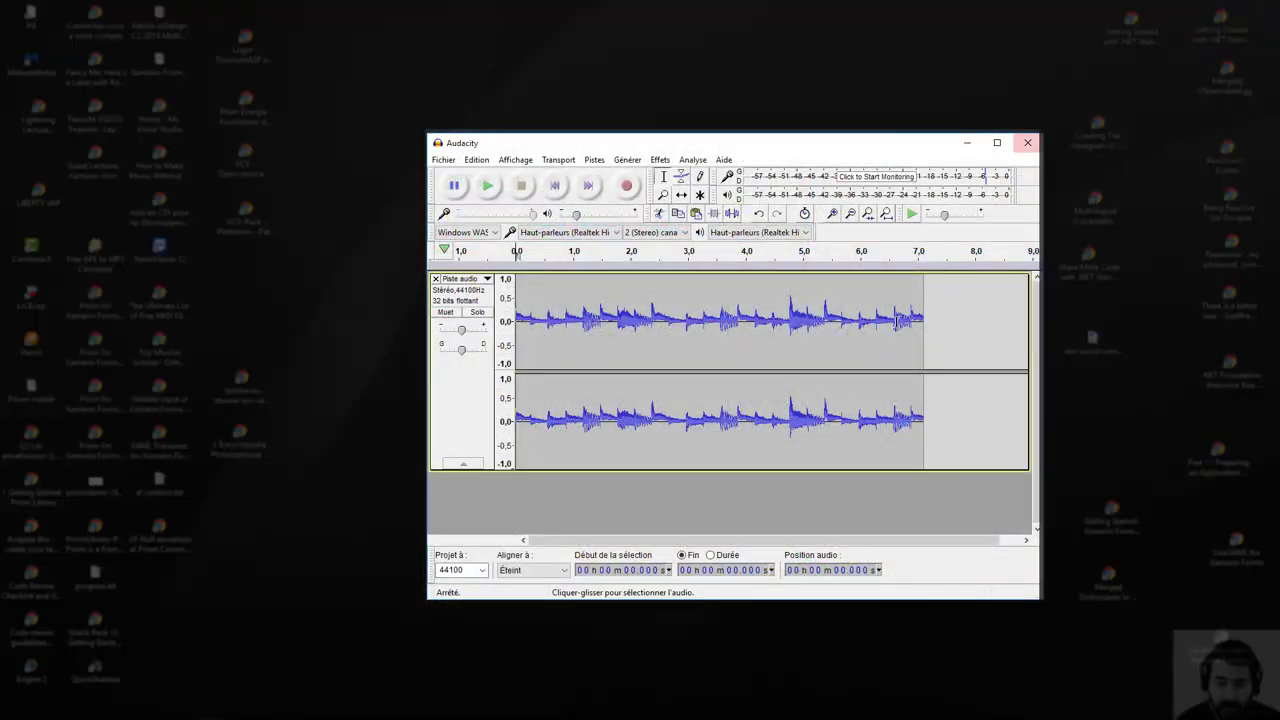
{"action": "left_click", "coordinate": [485, 187]}
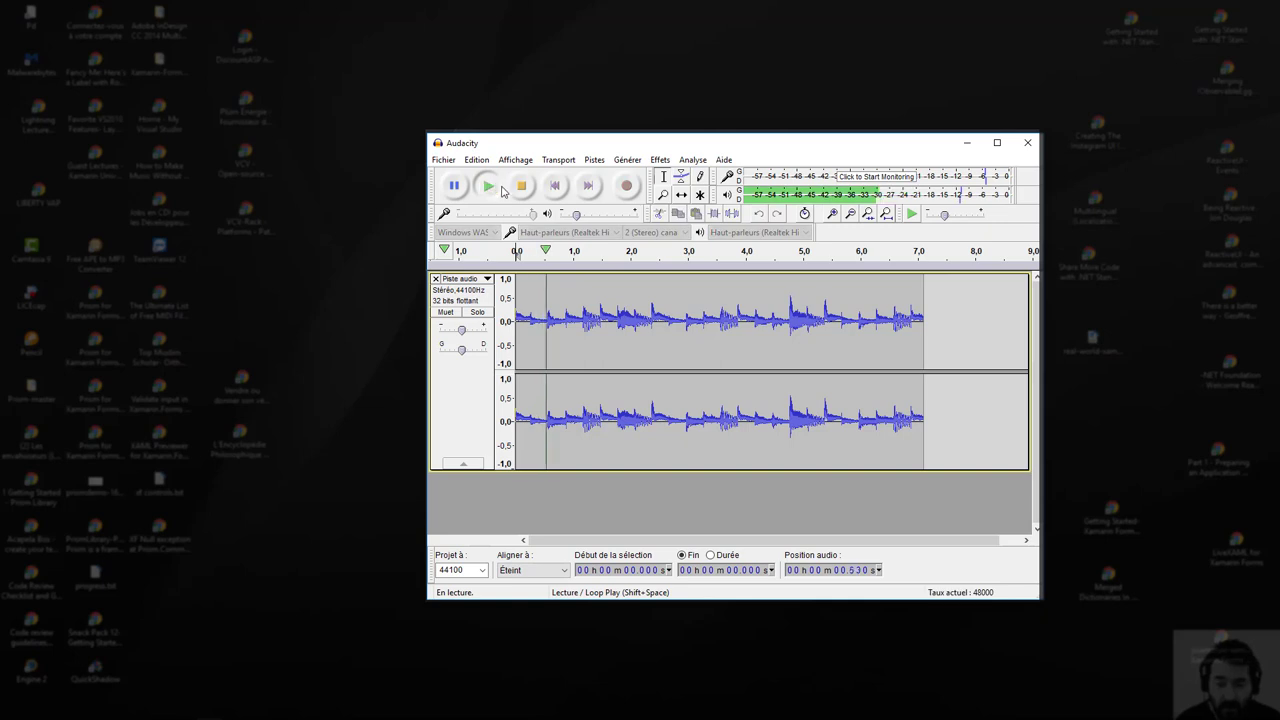
{"action": "left_click_drag", "start_coordinate": [748, 150], "coordinate": [730, 123]}
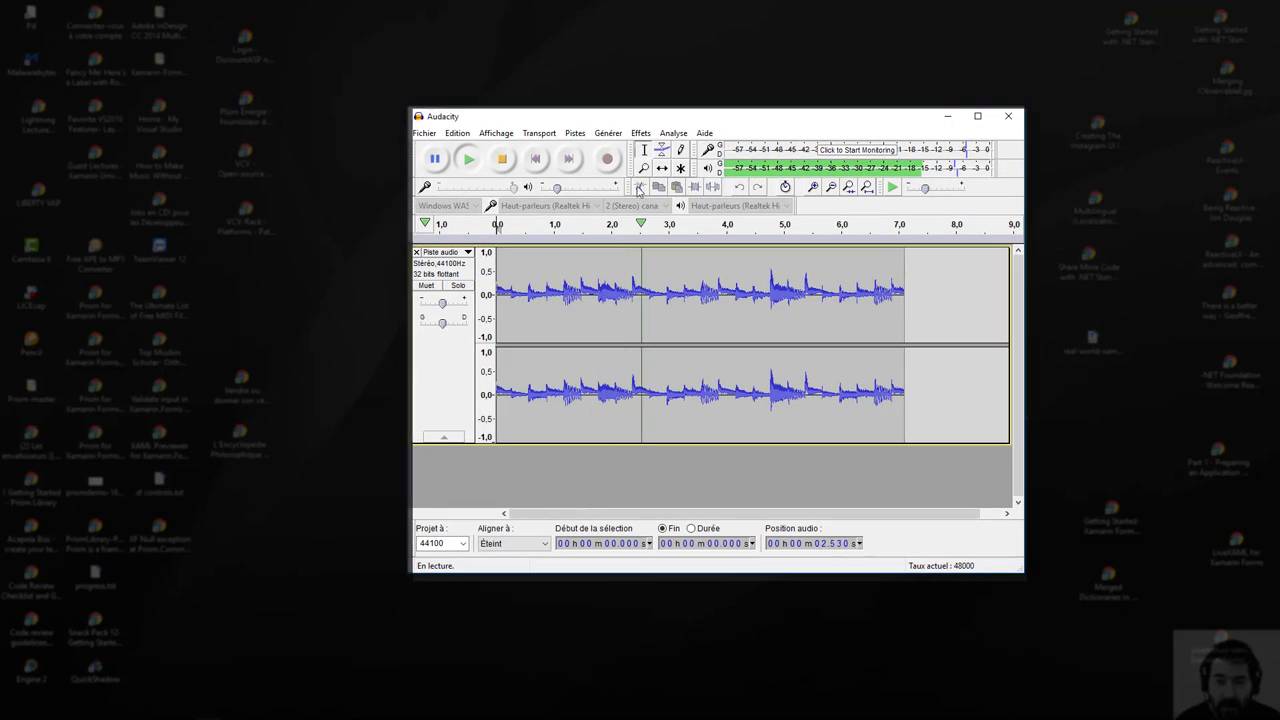
Look over Audacity's effects, audio export and track commands, and replay the recording from about 1.4 s
{"action": "left_click", "coordinate": [641, 134]}
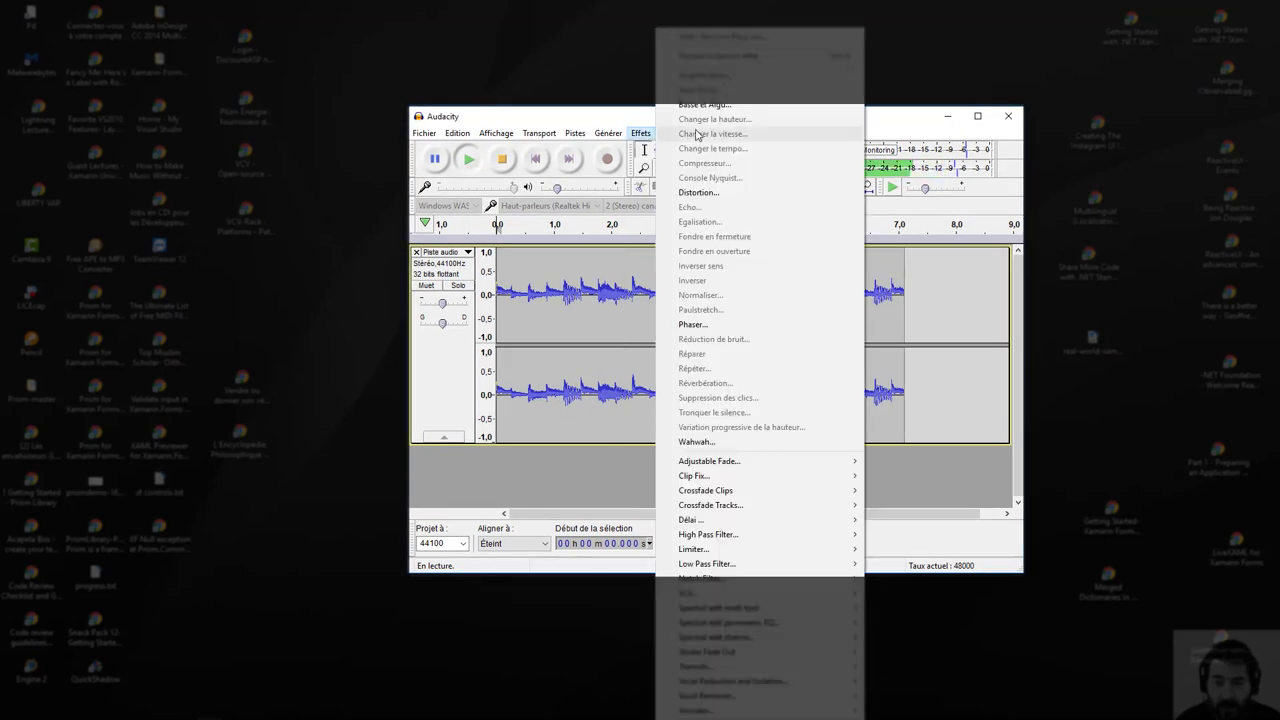
{"action": "left_click", "coordinate": [577, 345]}
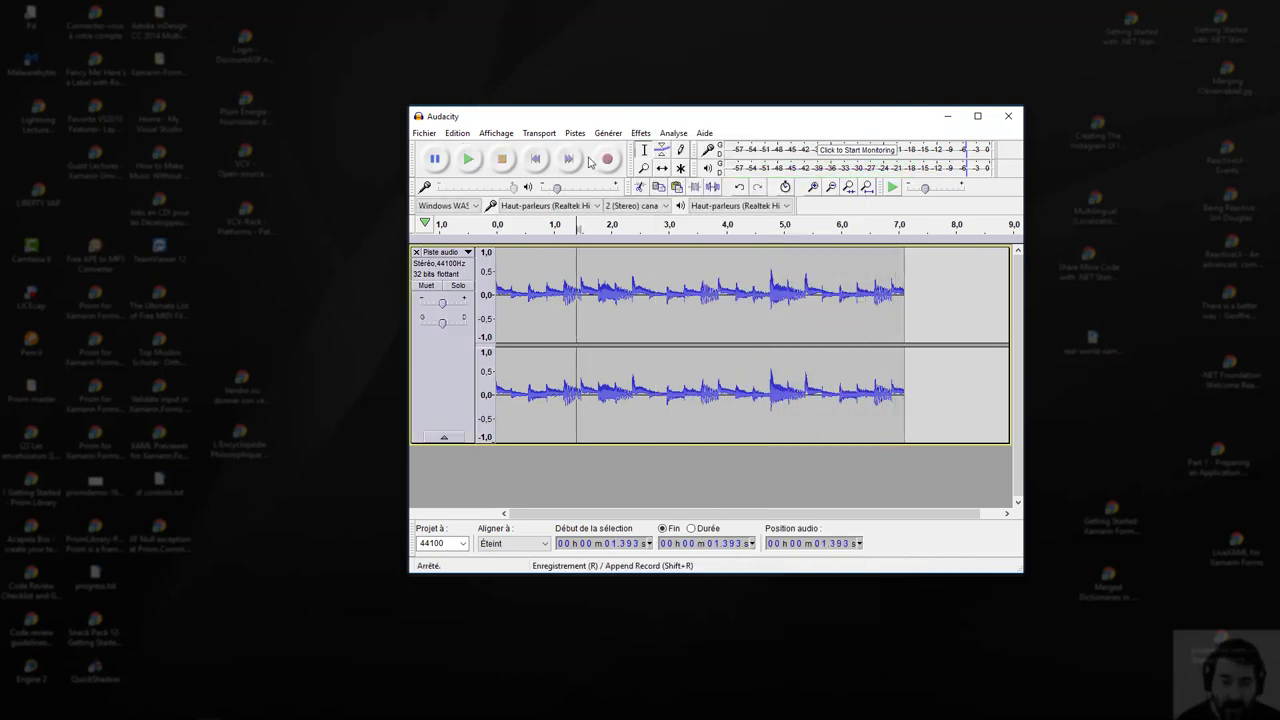
{"action": "left_click", "coordinate": [469, 160]}
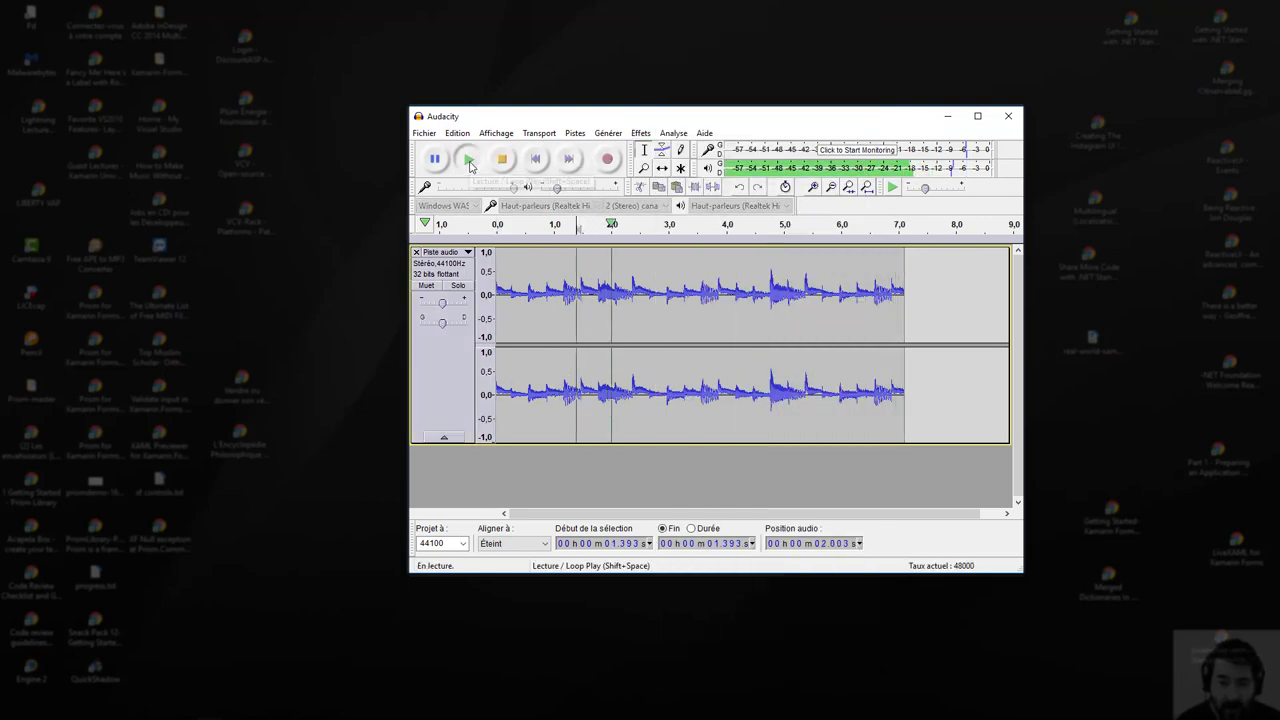
{"action": "left_click", "coordinate": [501, 160]}
{"action": "left_click", "coordinate": [424, 133]}
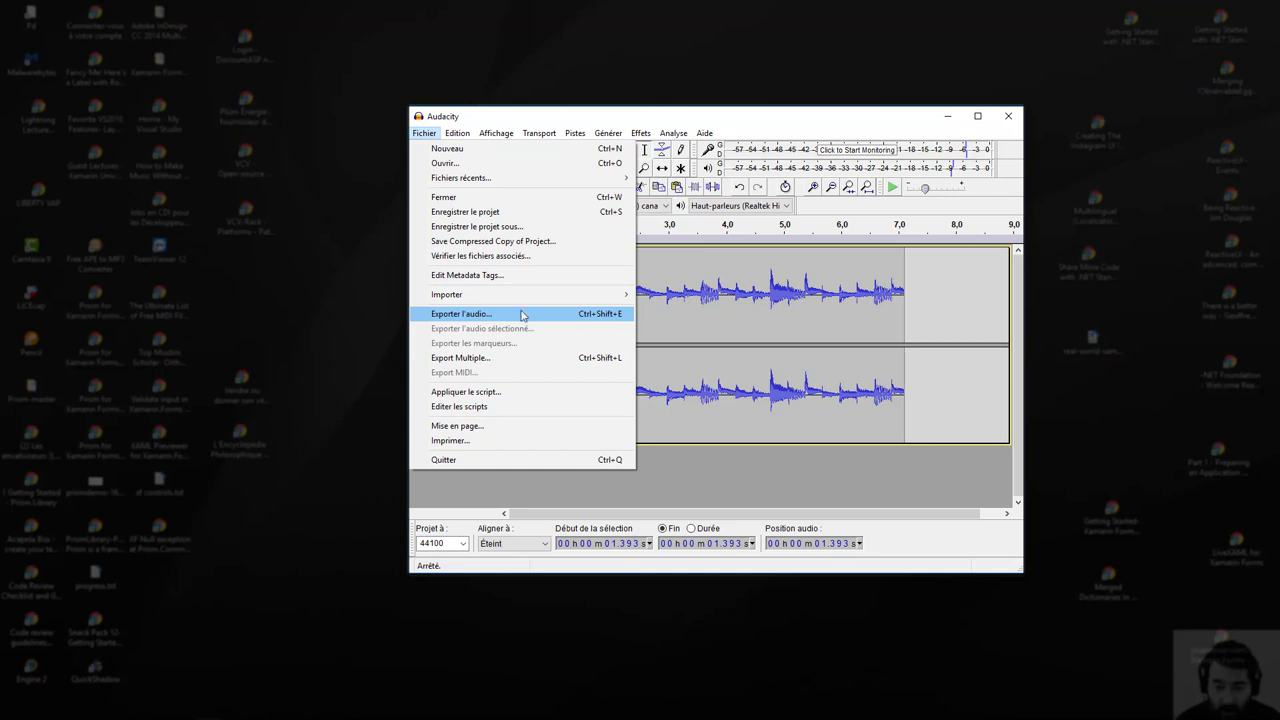
{"action": "mouse_move", "coordinate": [575, 133]}
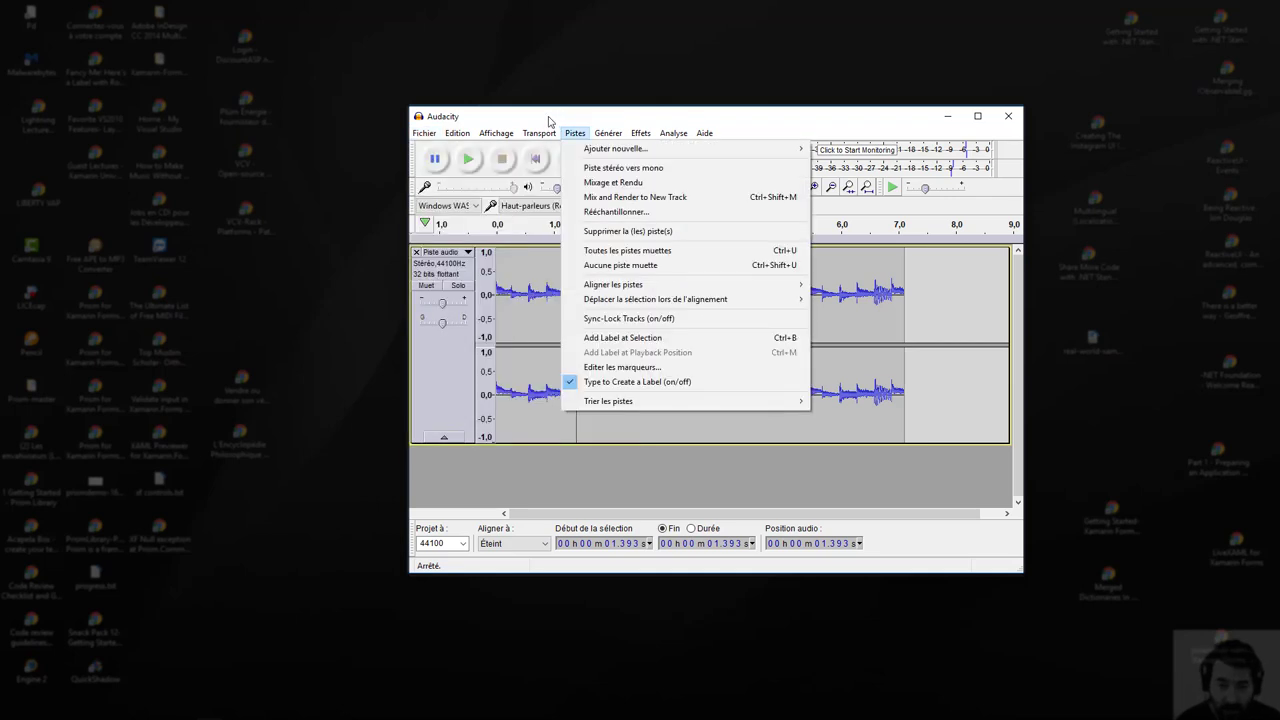
{"action": "left_click", "coordinate": [885, 121]}
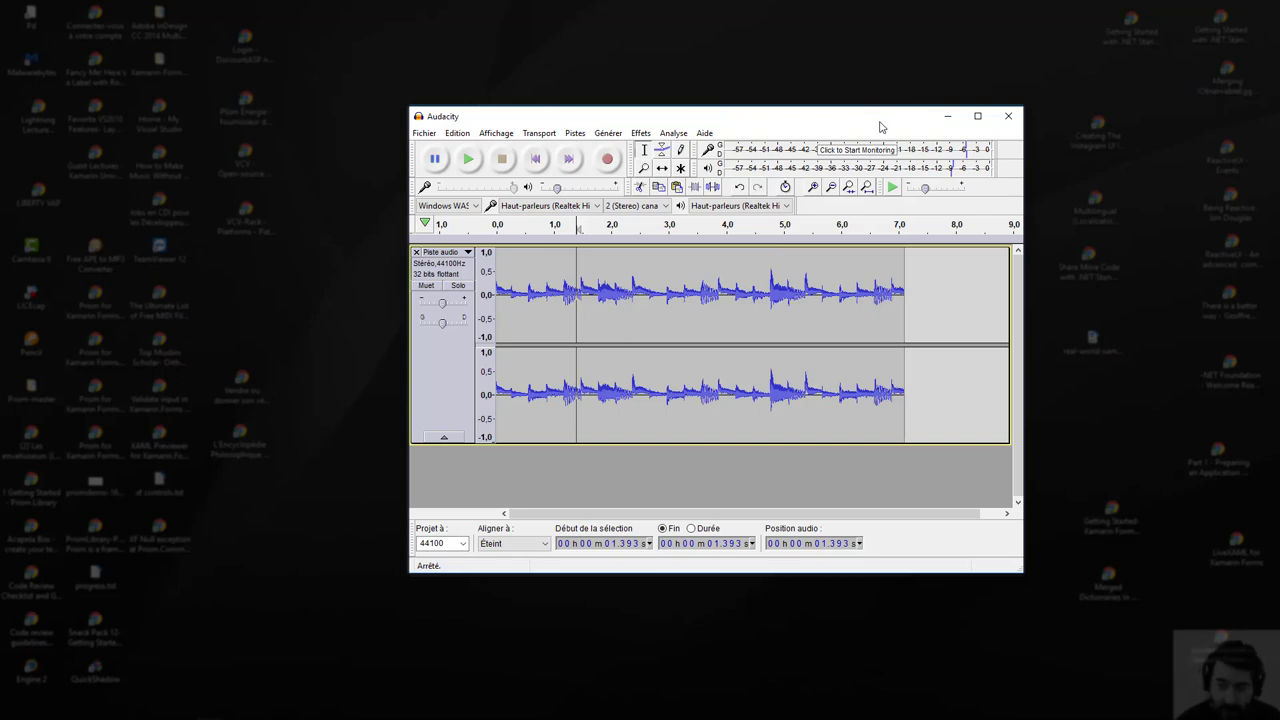
Close Audacity without saving the project and switch to the Ableton Live set 2017-10-09 Ritornello for an Eurorack
{"action": "left_click", "coordinate": [1008, 117]}
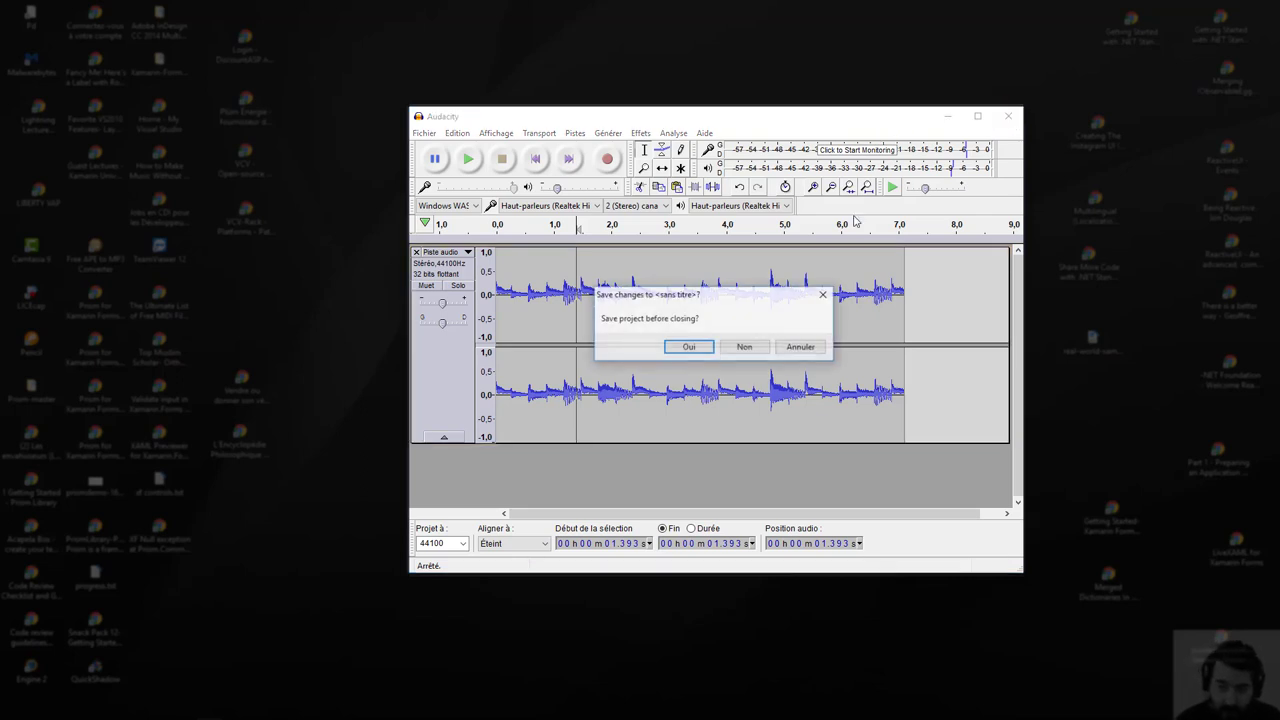
{"action": "left_click", "coordinate": [745, 347]}
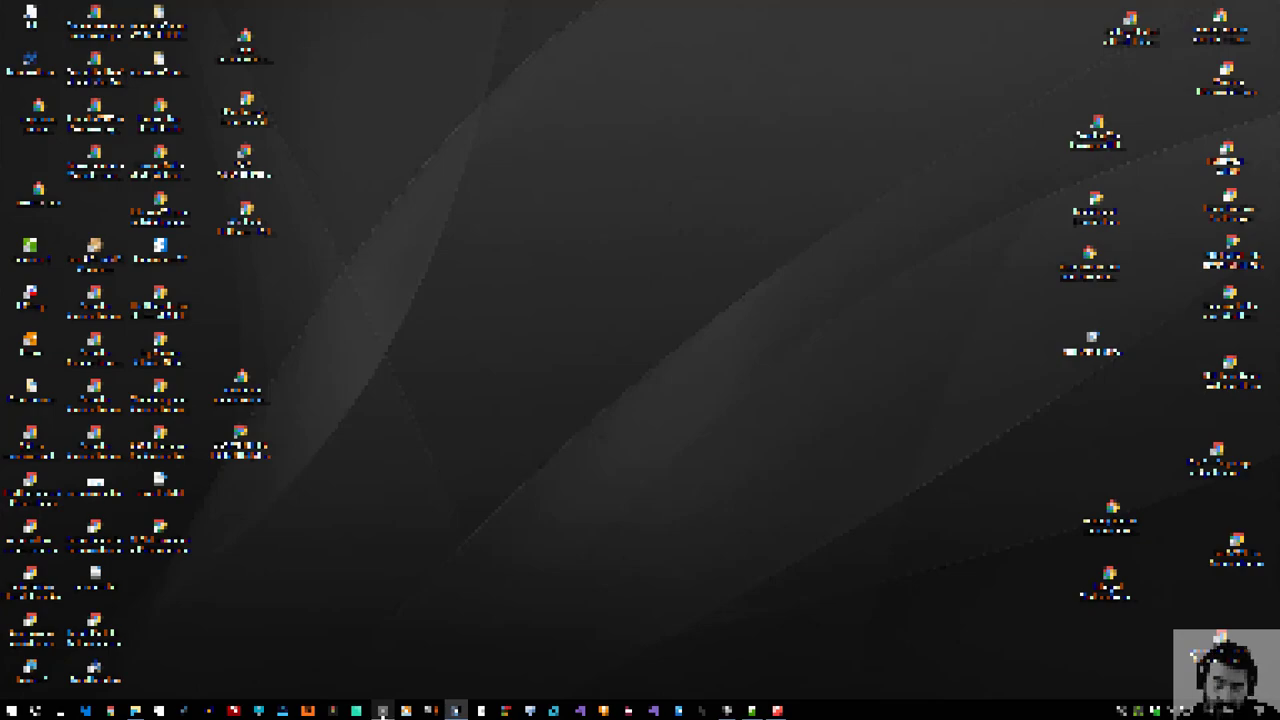
{"action": "left_click", "coordinate": [382, 712]}
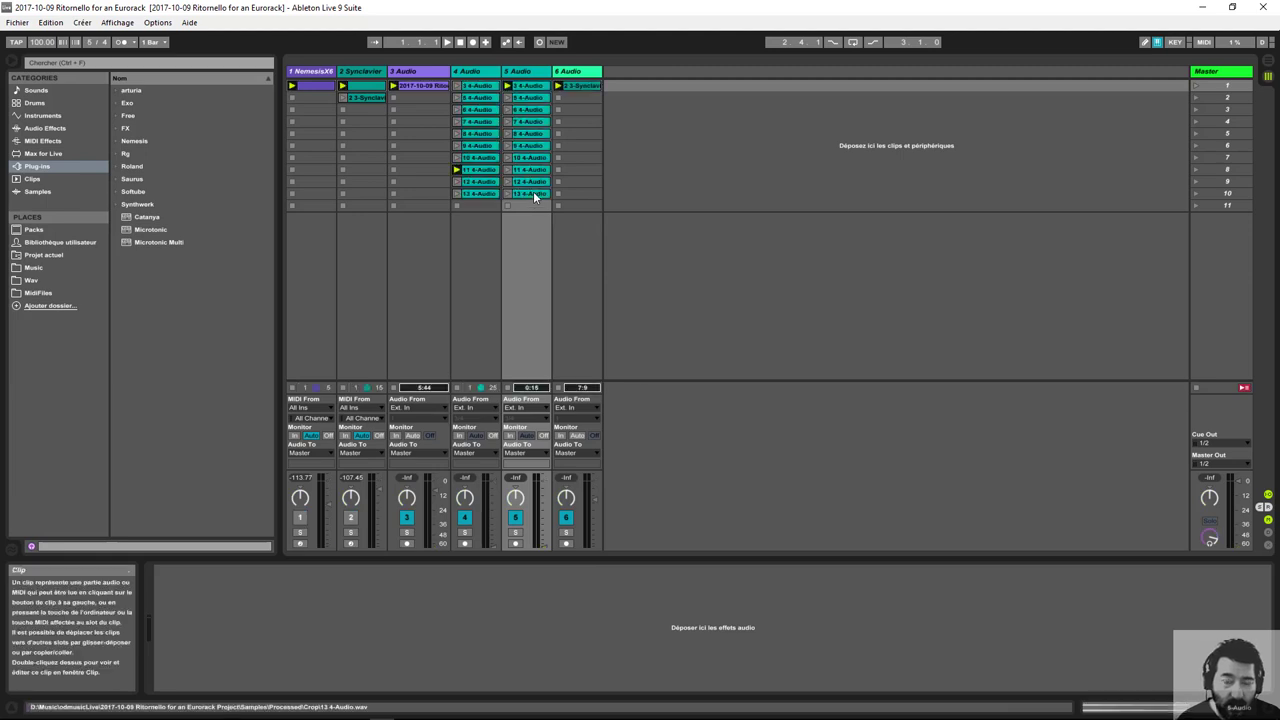
Colour the 3 Audio track red and audition its long recorded clip at several points
{"action": "left_click", "coordinate": [410, 72]}
{"action": "right_click", "coordinate": [424, 72]}
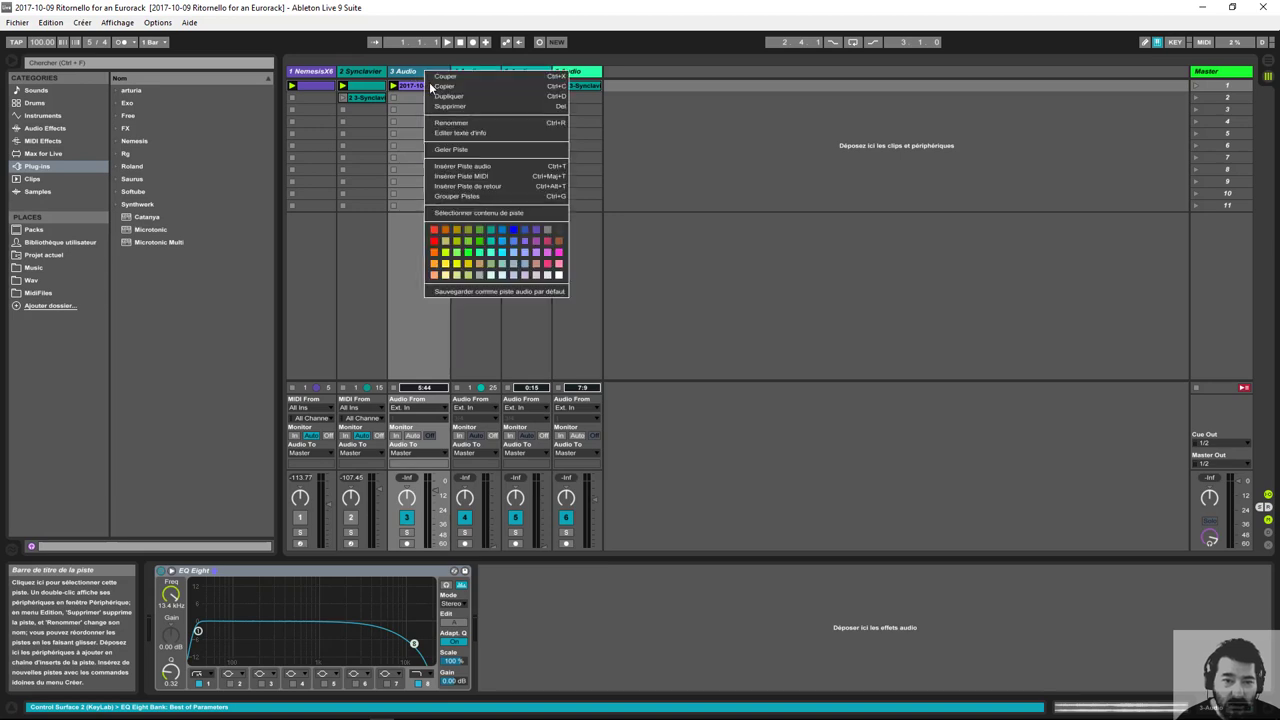
{"action": "left_click", "coordinate": [437, 244]}
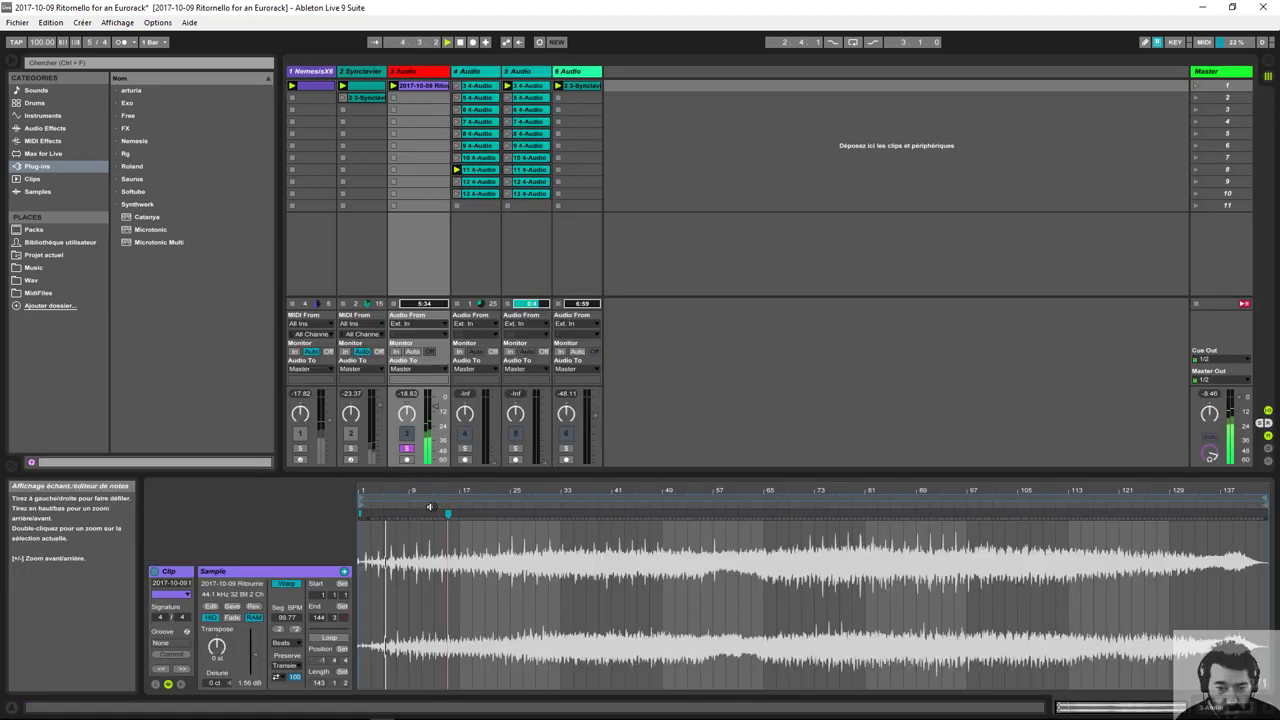
{"action": "left_click", "coordinate": [527, 505]}
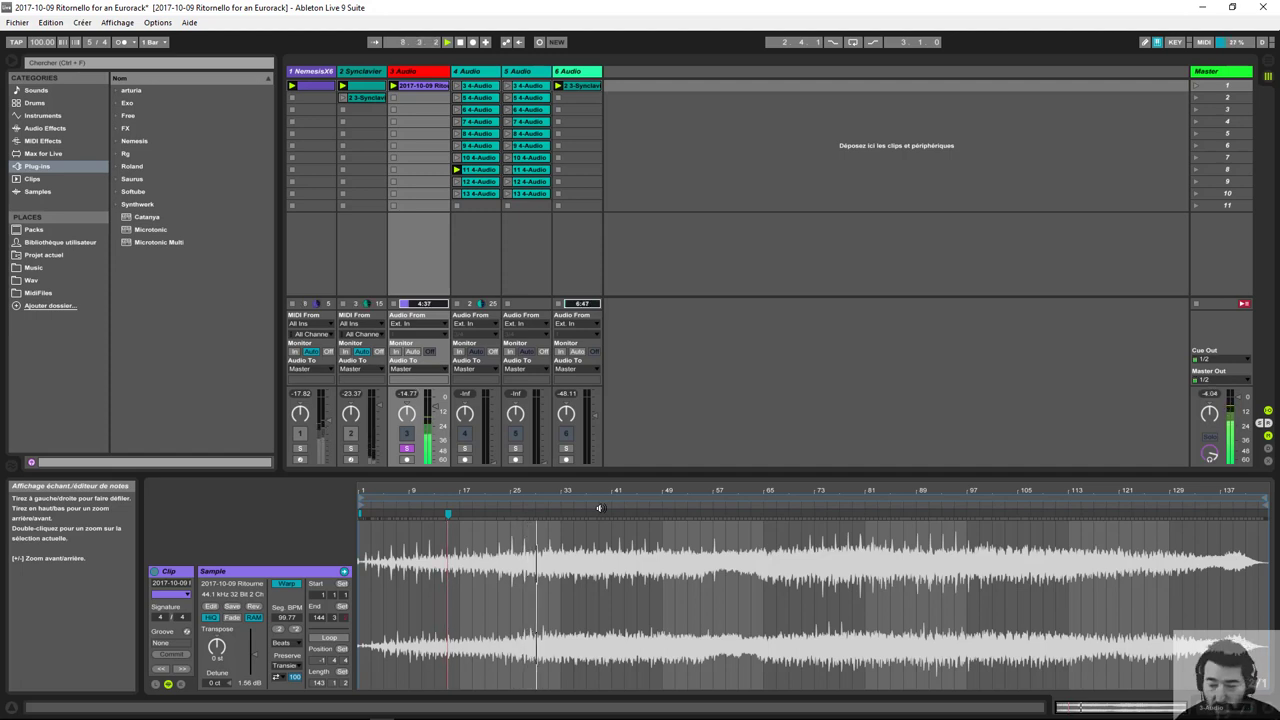
{"action": "left_click", "coordinate": [679, 504]}
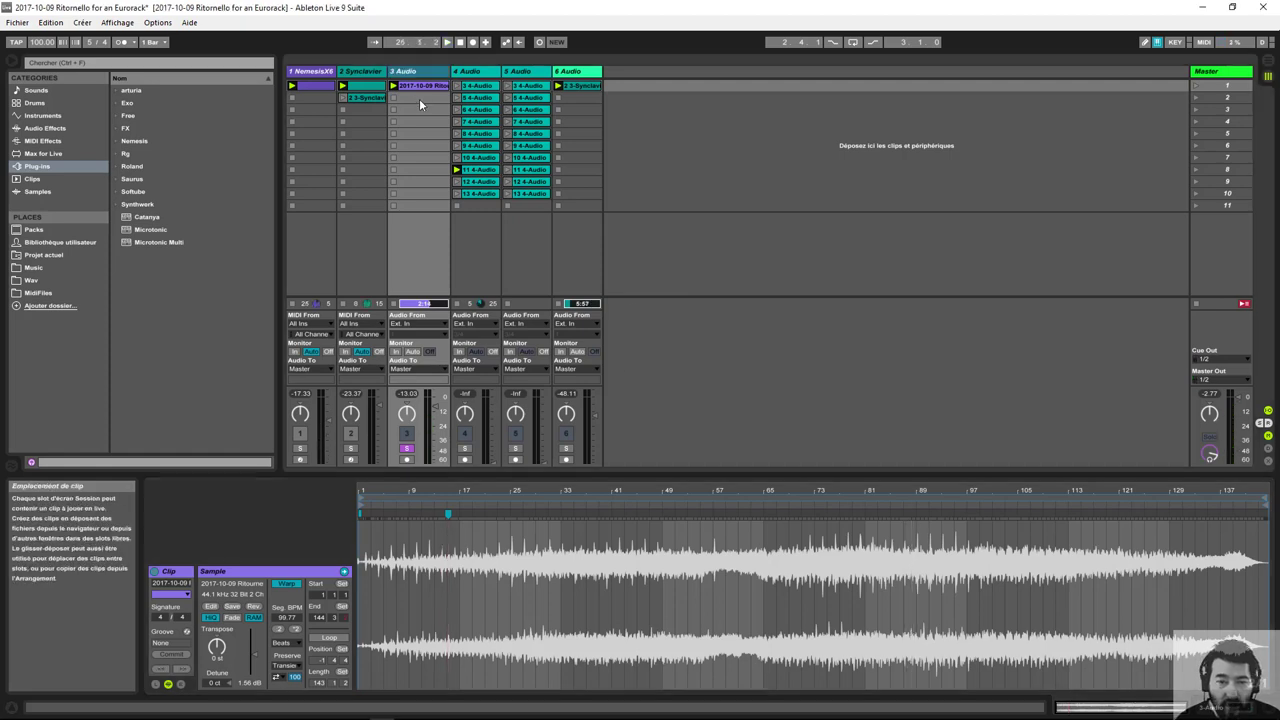
Solo the 4 Audio track and launch its clips 3, 5, 6 and 7 4-Audio in turn
{"action": "left_click", "coordinate": [476, 73]}
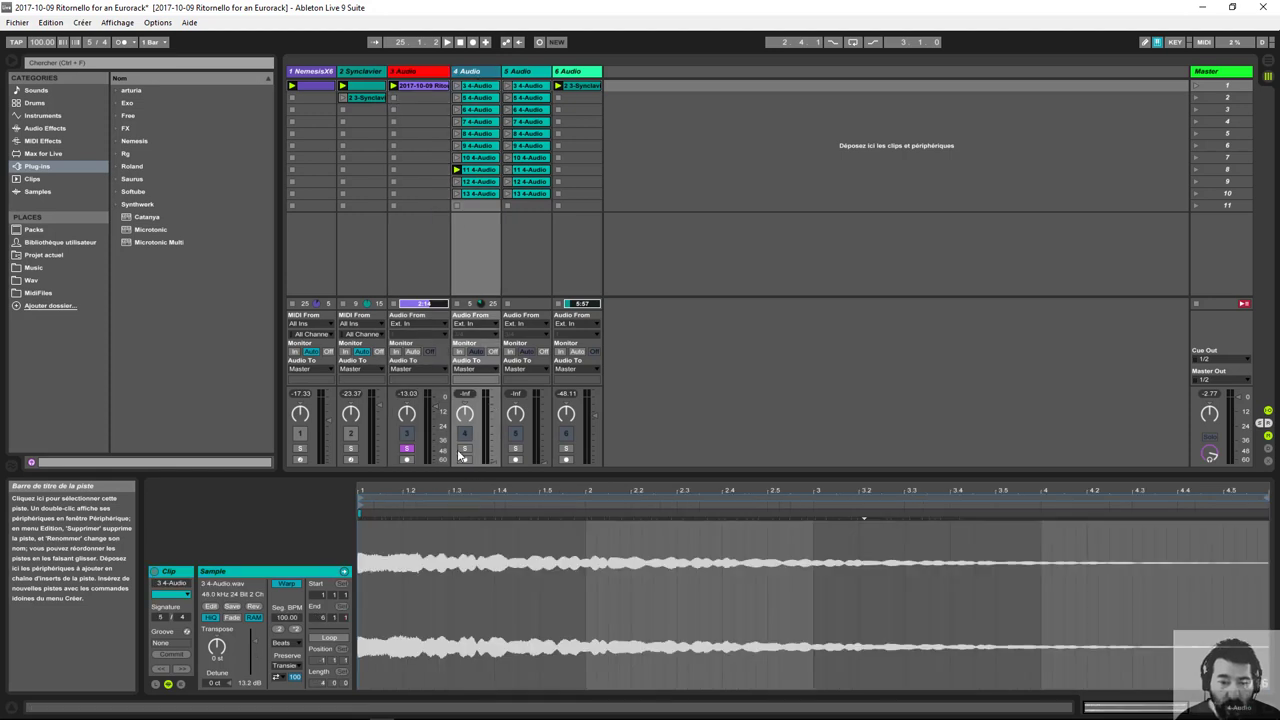
{"action": "left_click", "coordinate": [465, 448]}
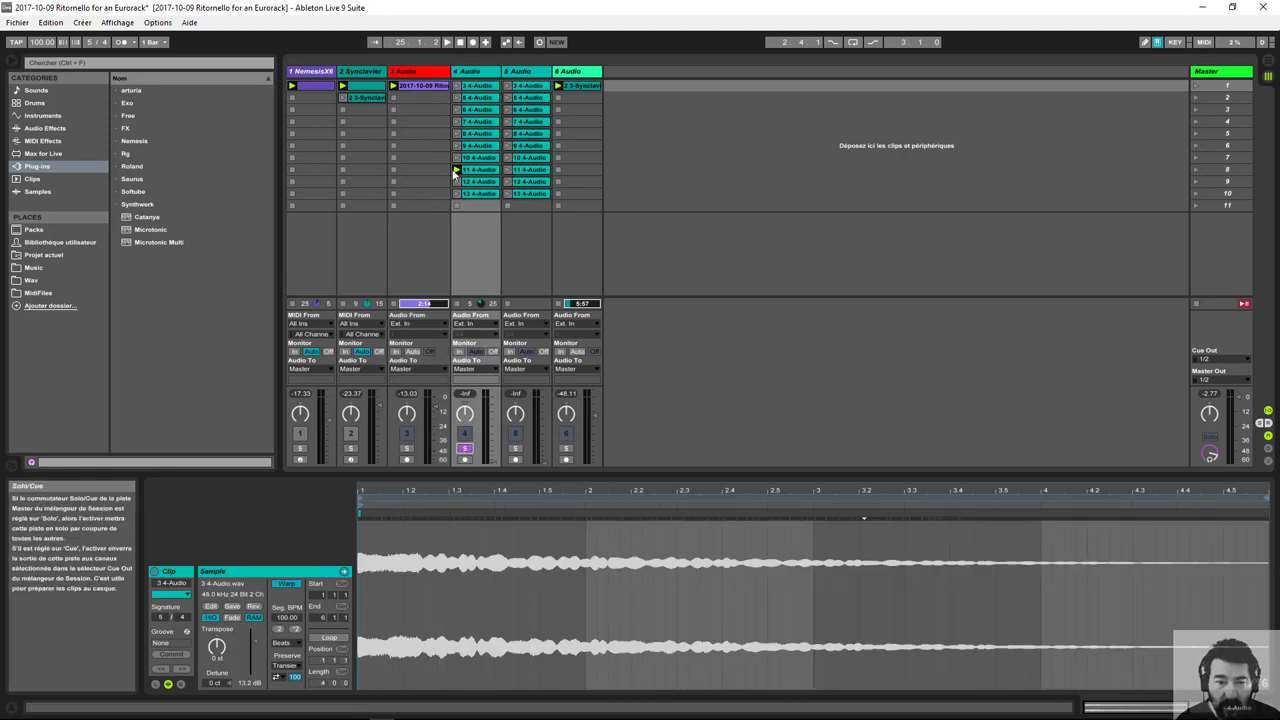
{"action": "left_click", "coordinate": [457, 86]}
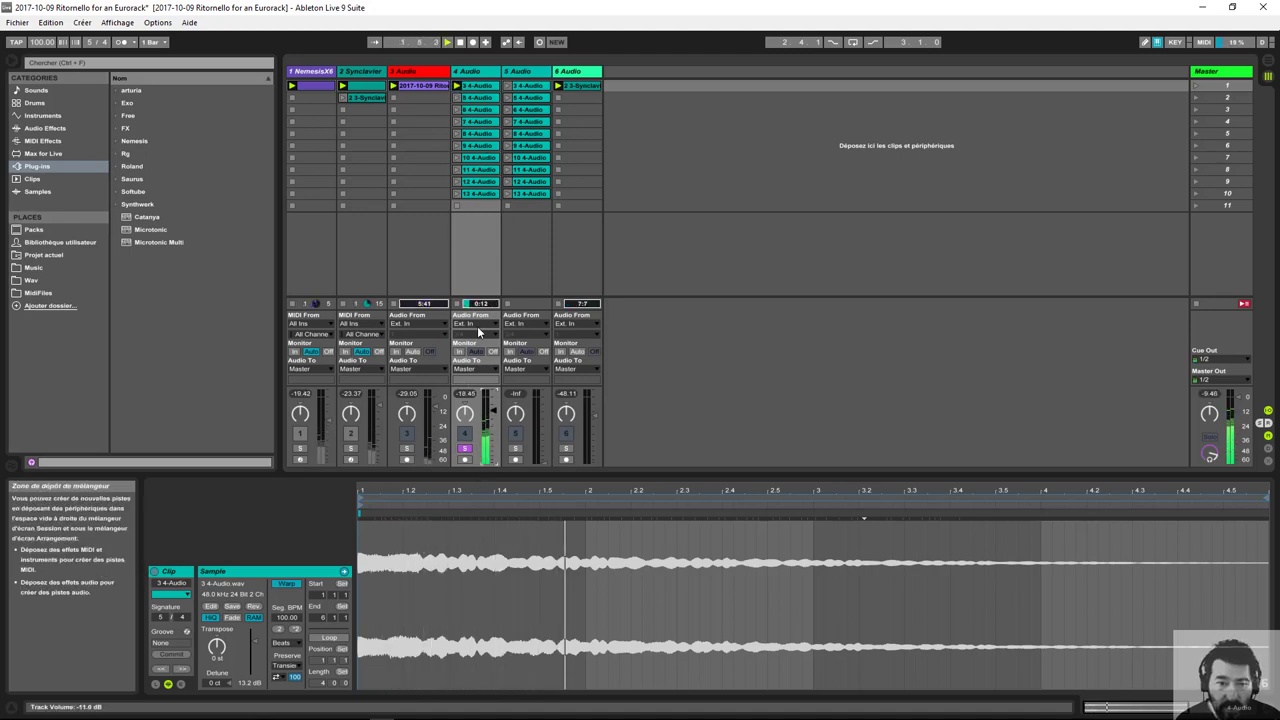
{"action": "left_click", "coordinate": [457, 98]}
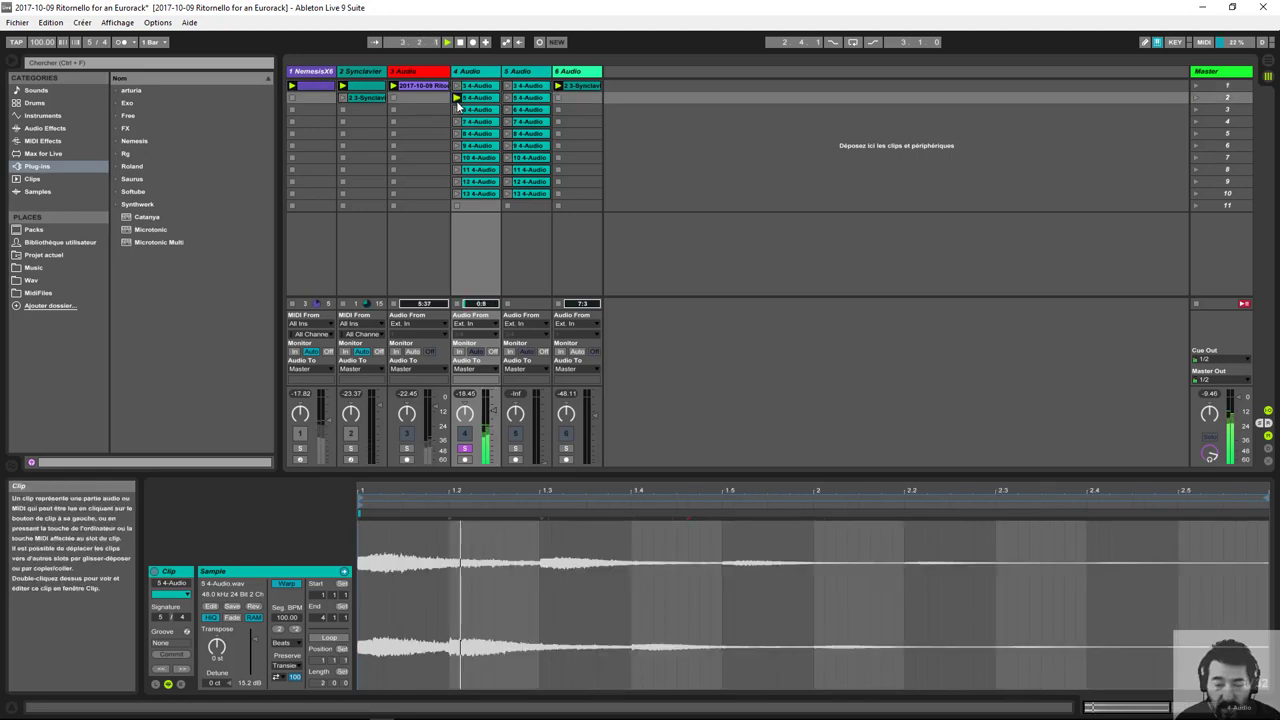
{"action": "left_click", "coordinate": [457, 111]}
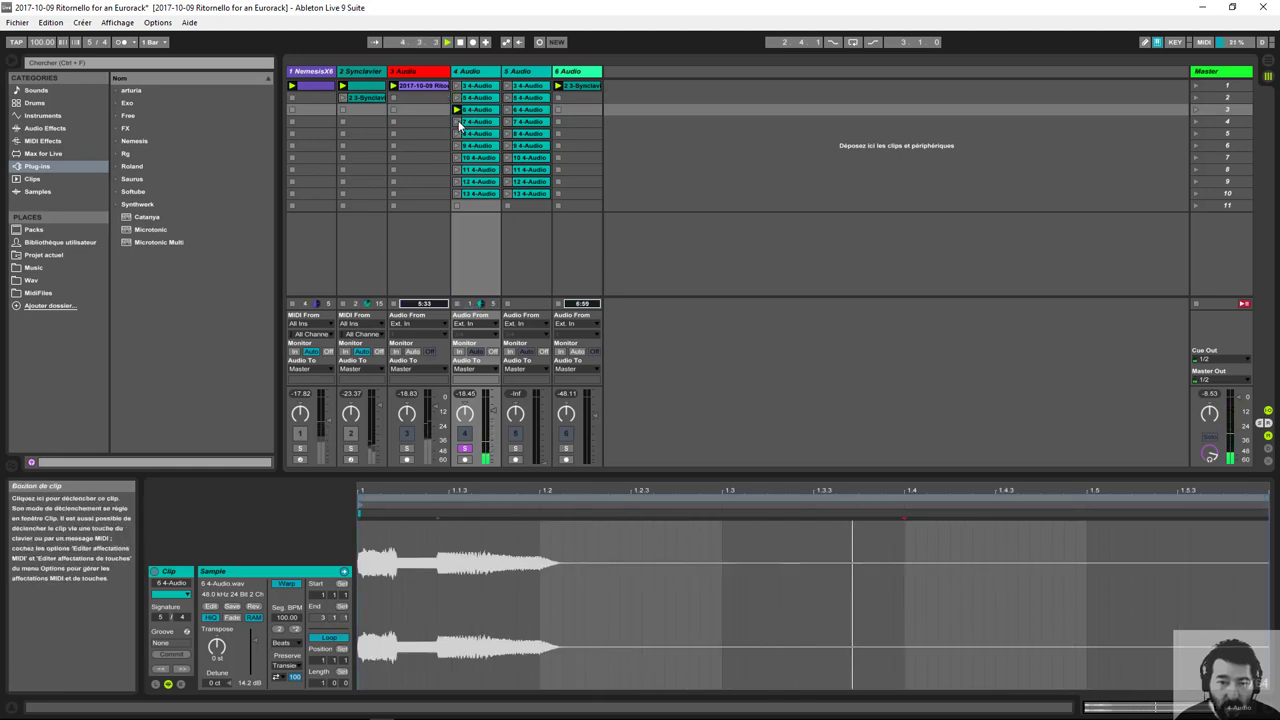
{"action": "left_click", "coordinate": [457, 122]}
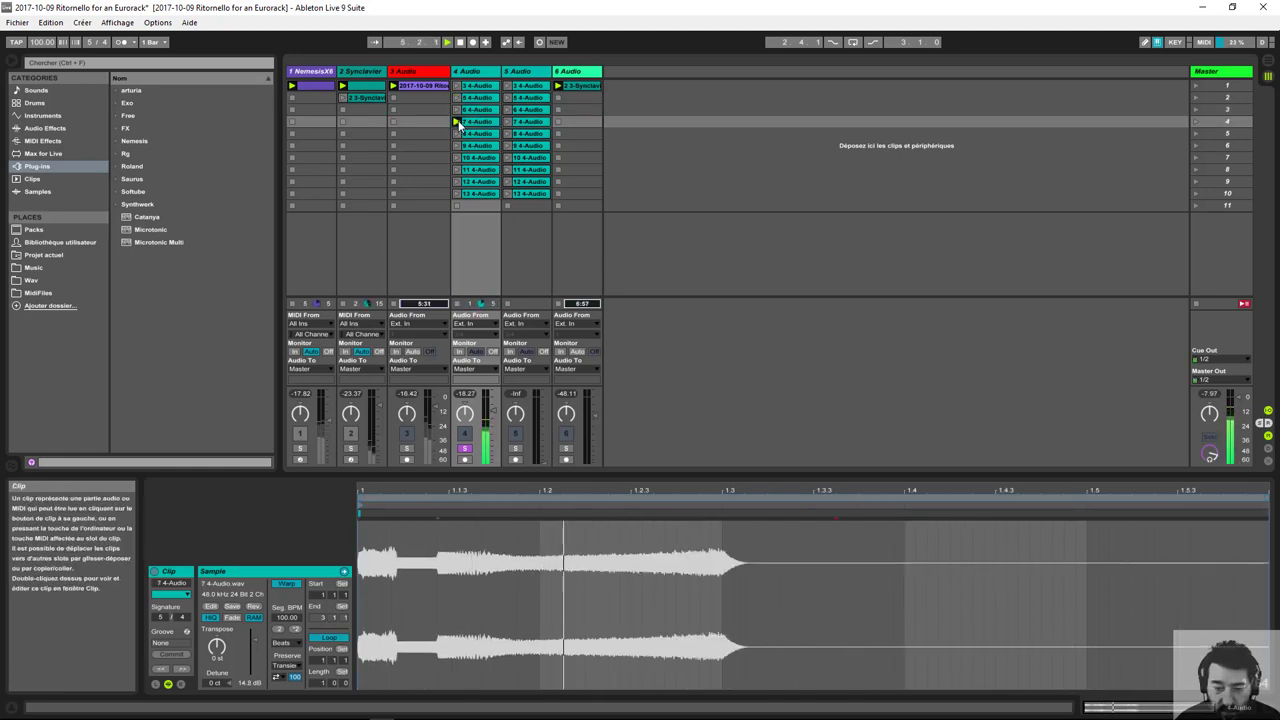
Show the arturia plug-ins in the browser and launch clips 8, 9, 10, 11 and 13 4-Audio on the 4 Audio track
{"action": "left_click", "coordinate": [119, 91]}
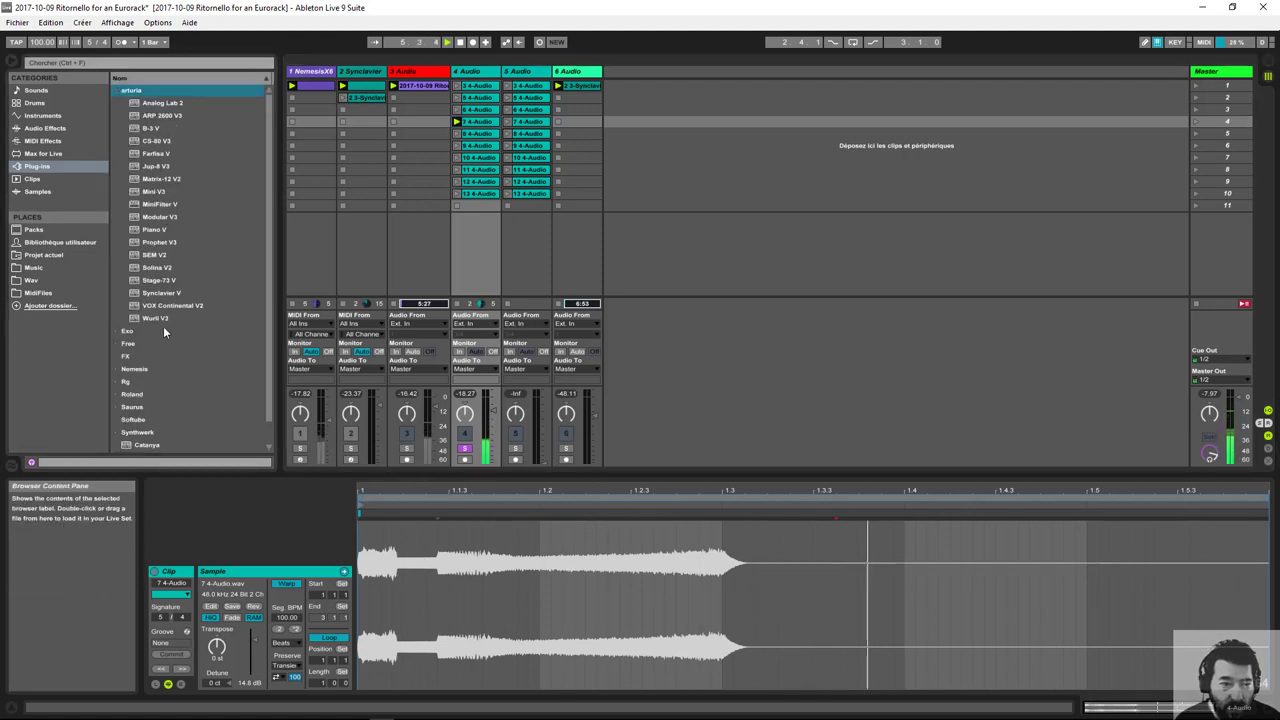
{"action": "left_click", "coordinate": [458, 87]}
{"action": "left_click", "coordinate": [457, 134]}
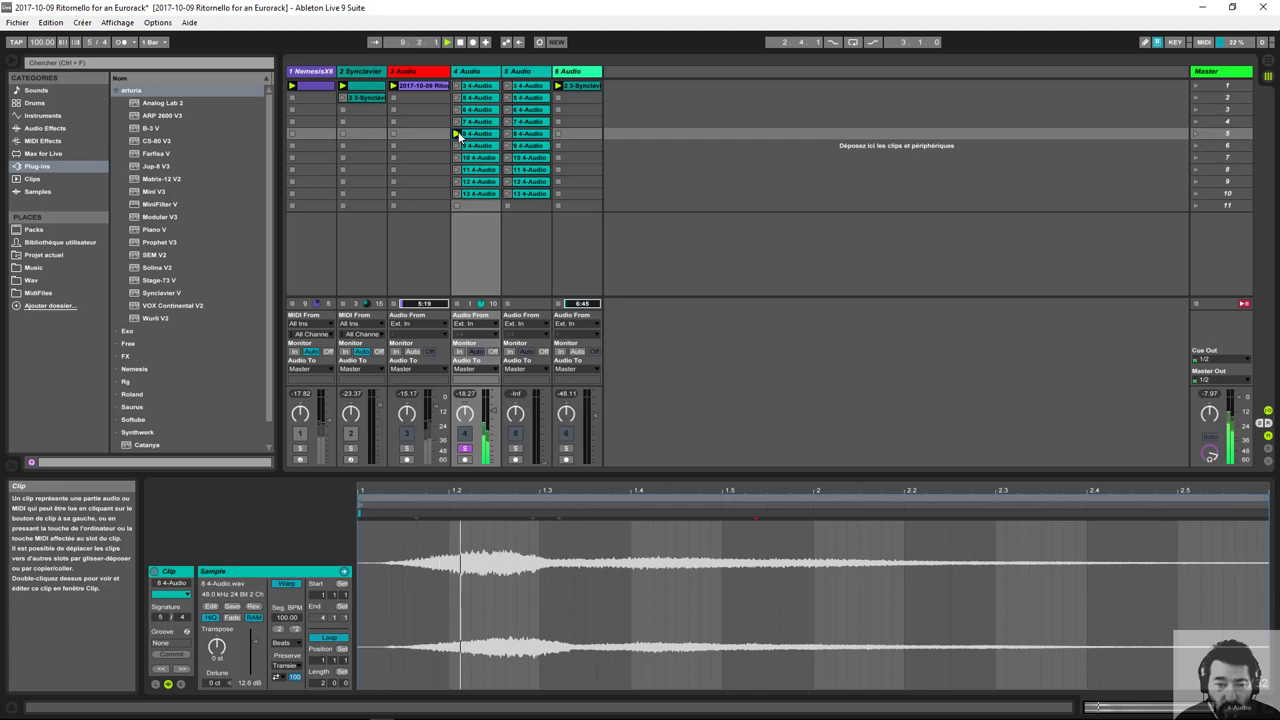
{"action": "left_click", "coordinate": [457, 148]}
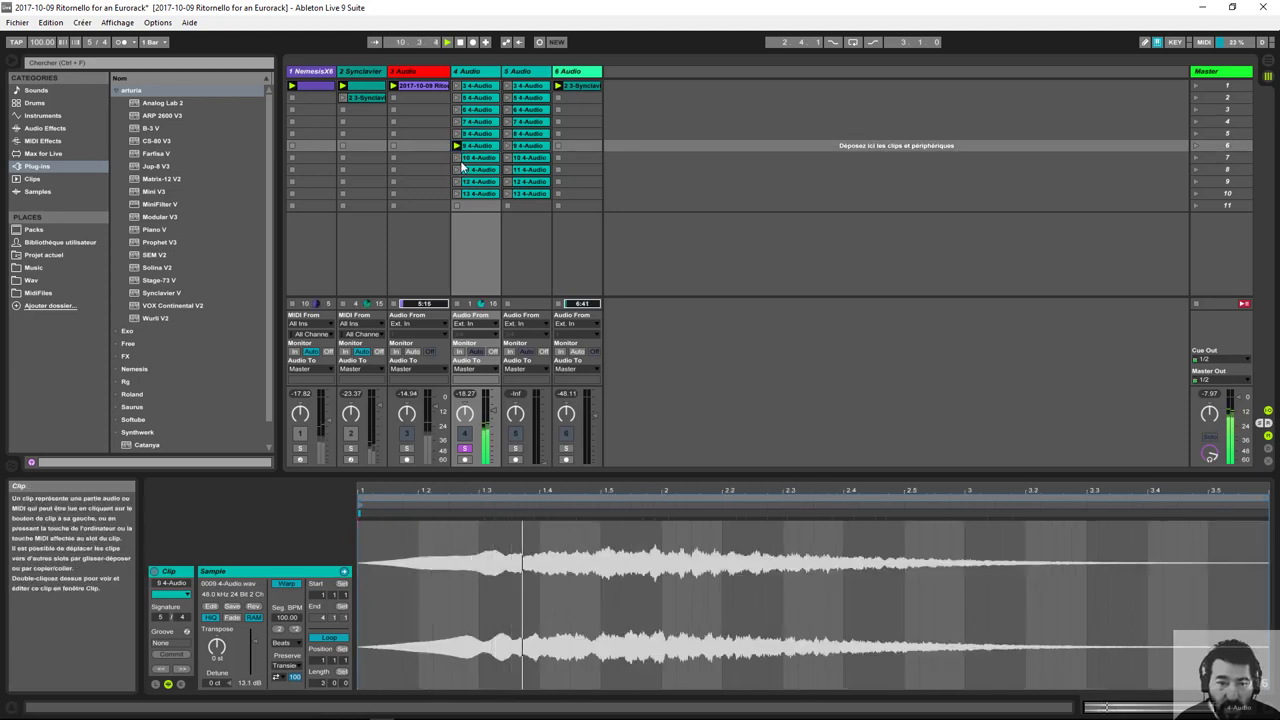
{"action": "left_click", "coordinate": [459, 158]}
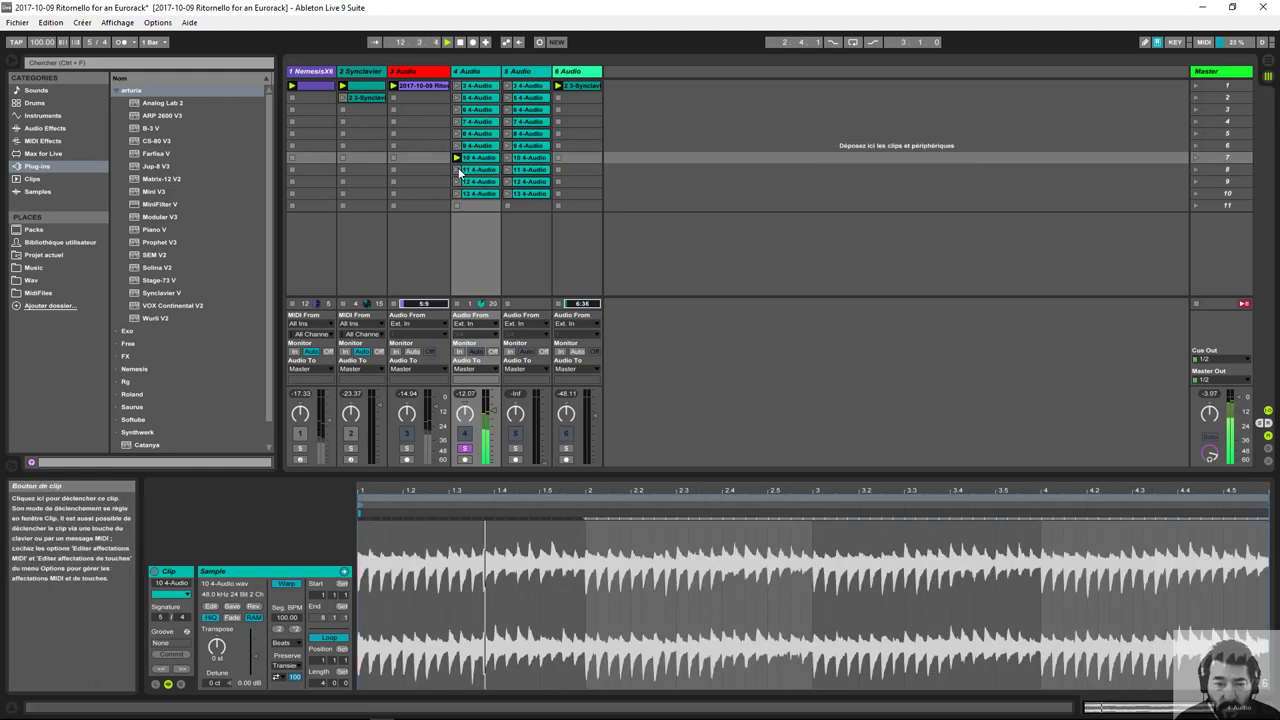
{"action": "left_click", "coordinate": [459, 170]}
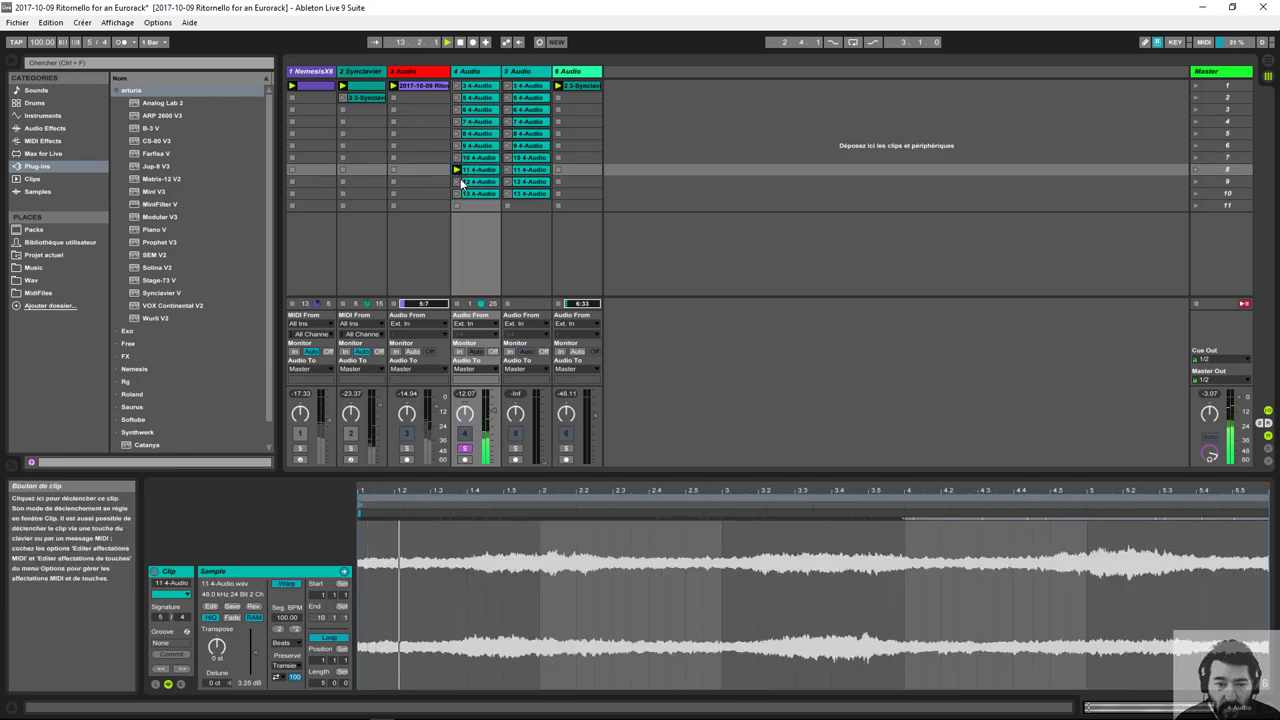
{"action": "left_click", "coordinate": [459, 193]}
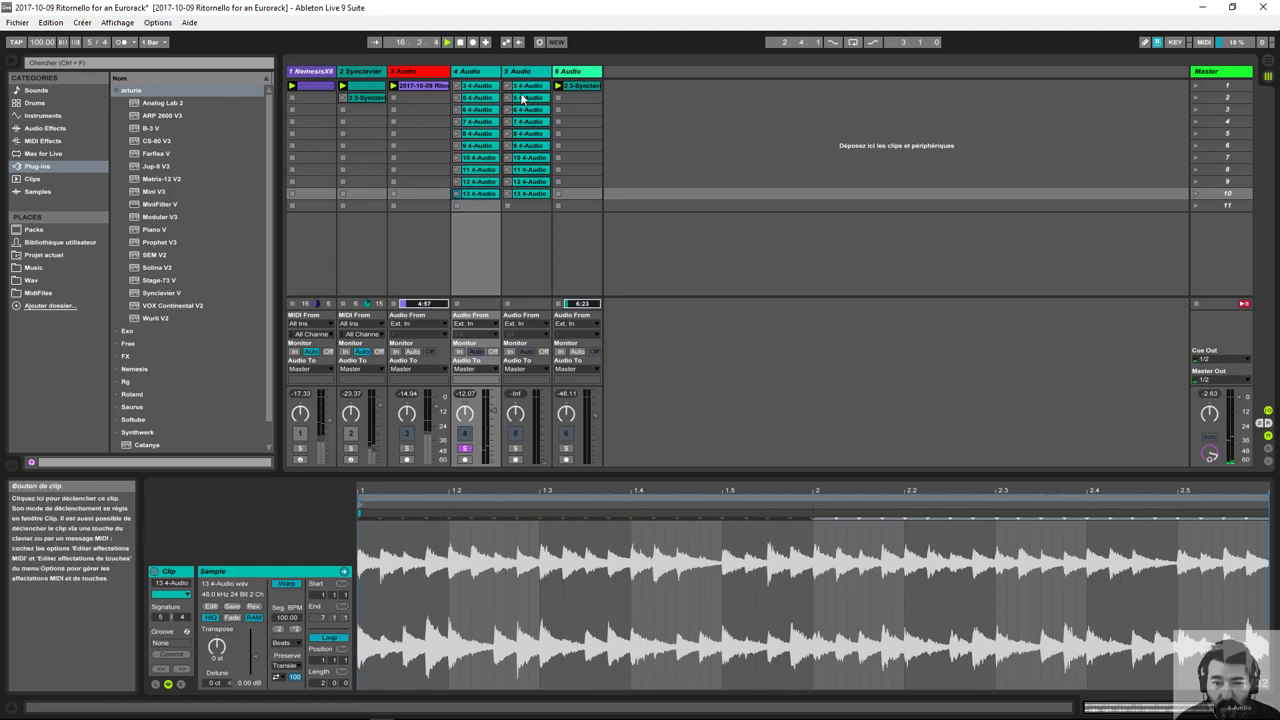
Examine the Synclavier clip on the 6 Audio track and launch the first clip on the 5 Audio track
{"action": "left_click", "coordinate": [594, 90]}
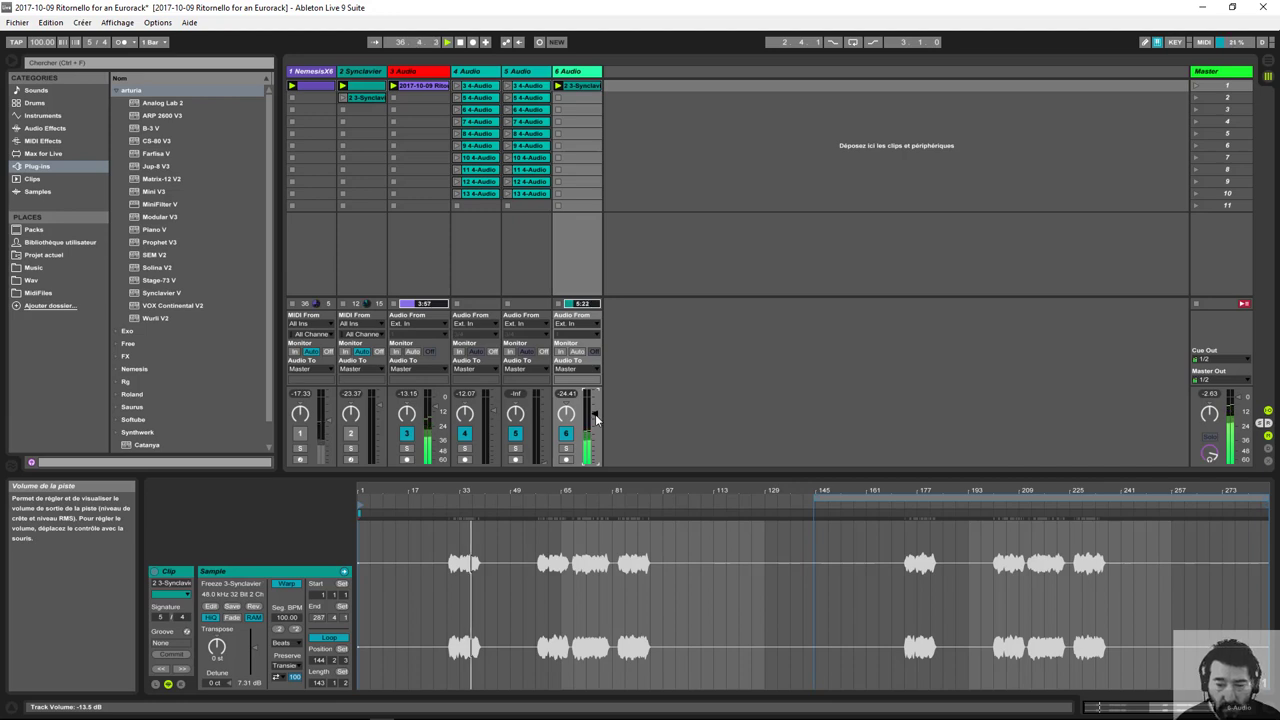
{"action": "left_click", "coordinate": [508, 86]}
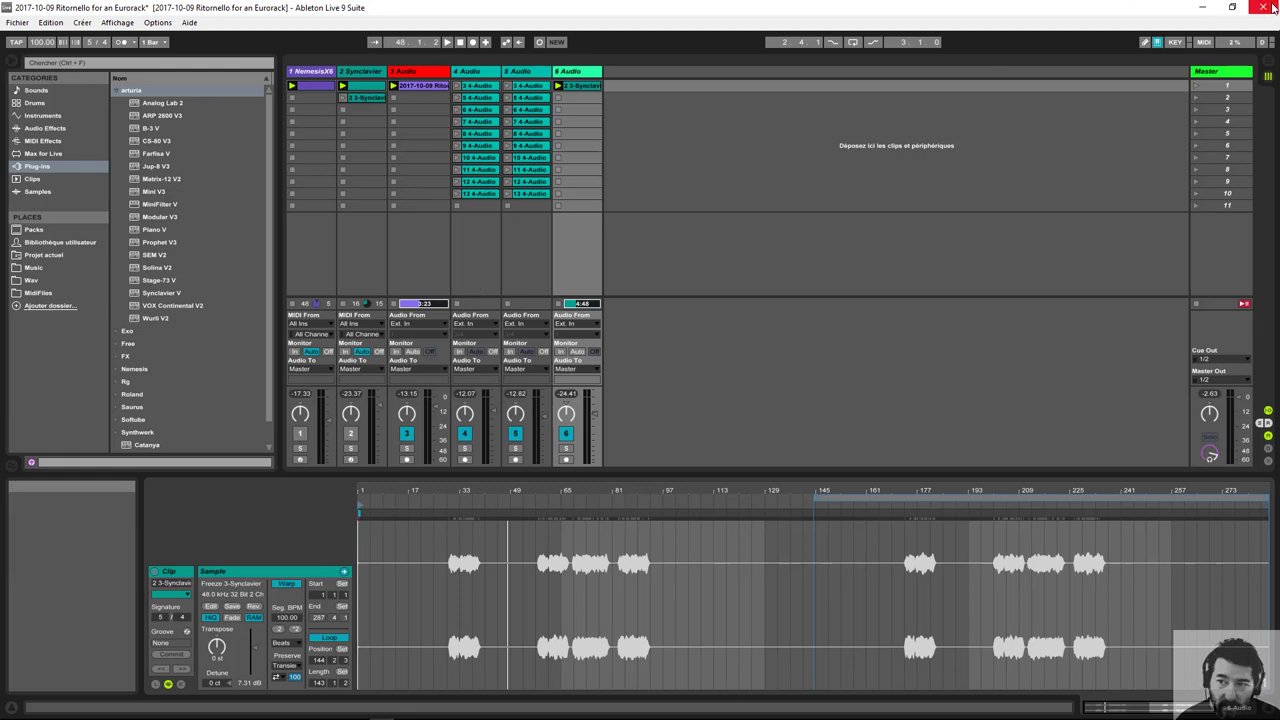
Close the Ableton Live set and start a new empty patch in VCV Rack
{"action": "left_click", "coordinate": [1259, 7]}
{"action": "left_click", "coordinate": [659, 405]}
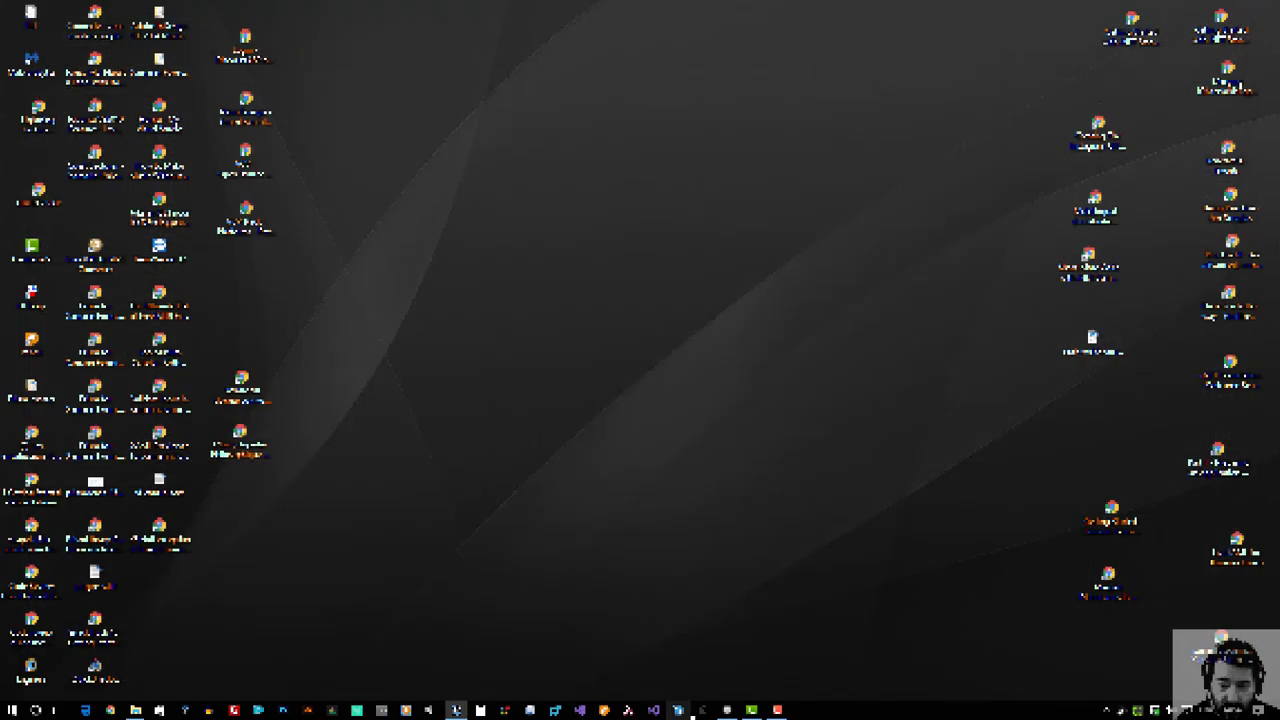
{"action": "left_click", "coordinate": [686, 711]}
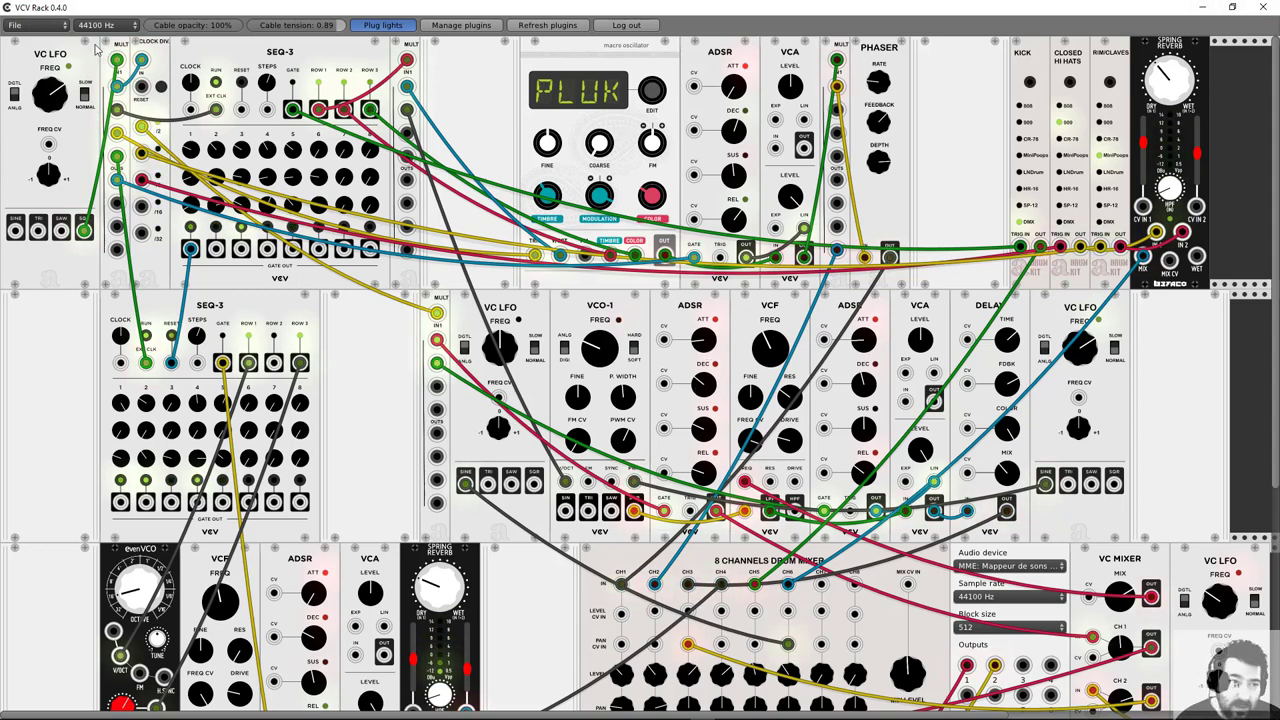
{"action": "left_click", "coordinate": [35, 24]}
{"action": "left_click", "coordinate": [25, 37]}
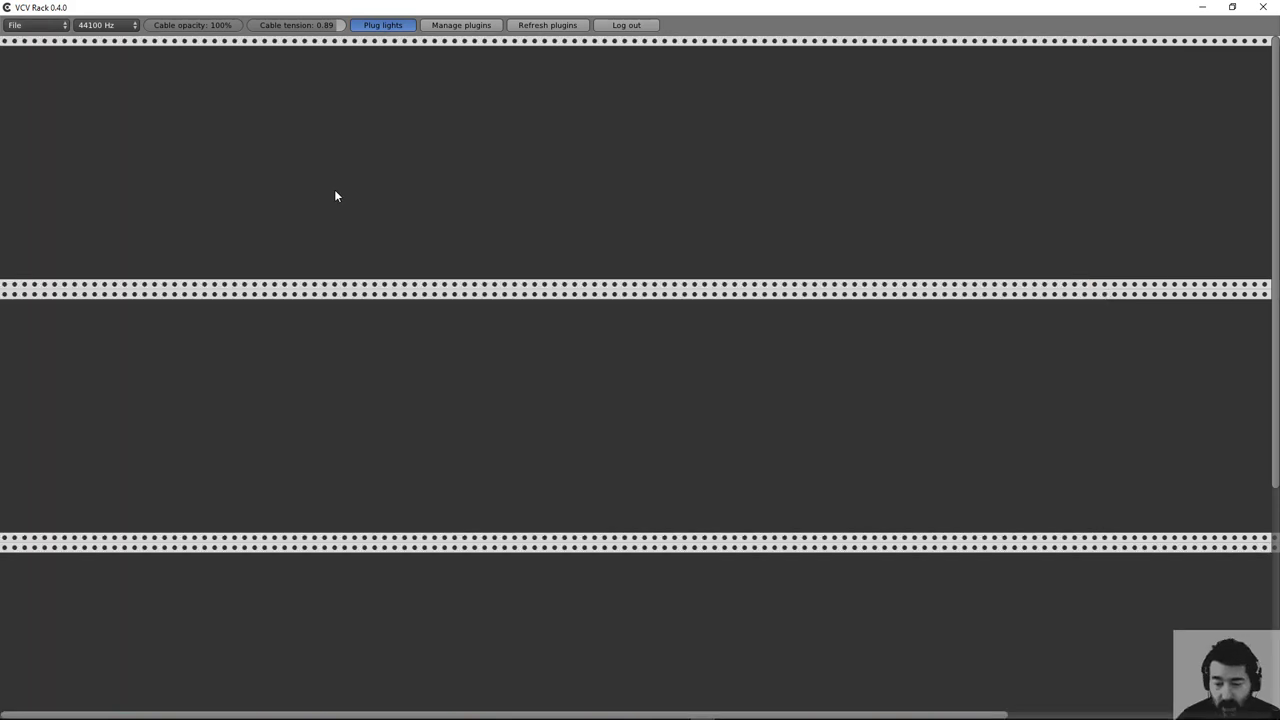